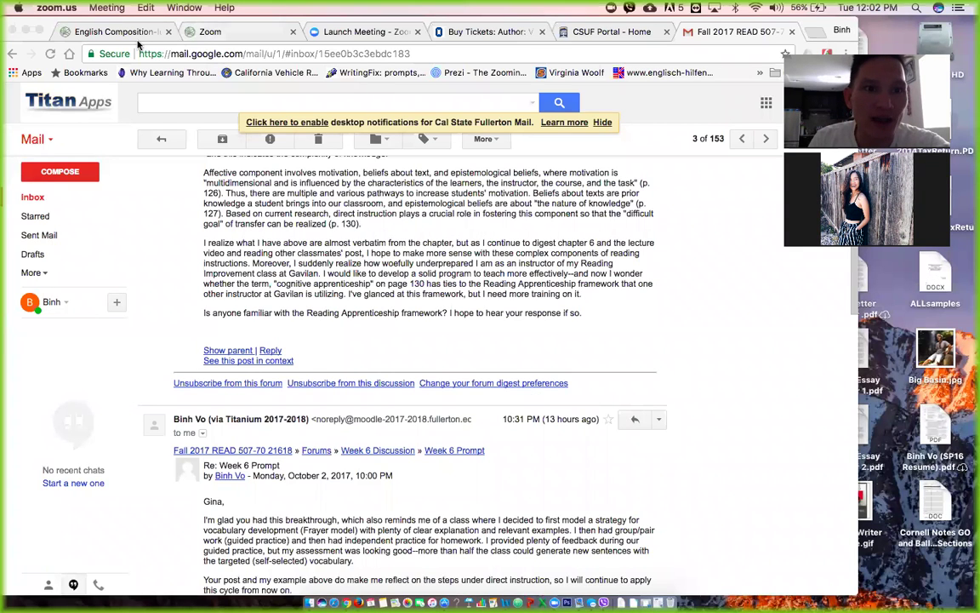
Step: Switch from the Gmail forum digest to the English 1B course Modules page in Canvas
left_click(129, 33)
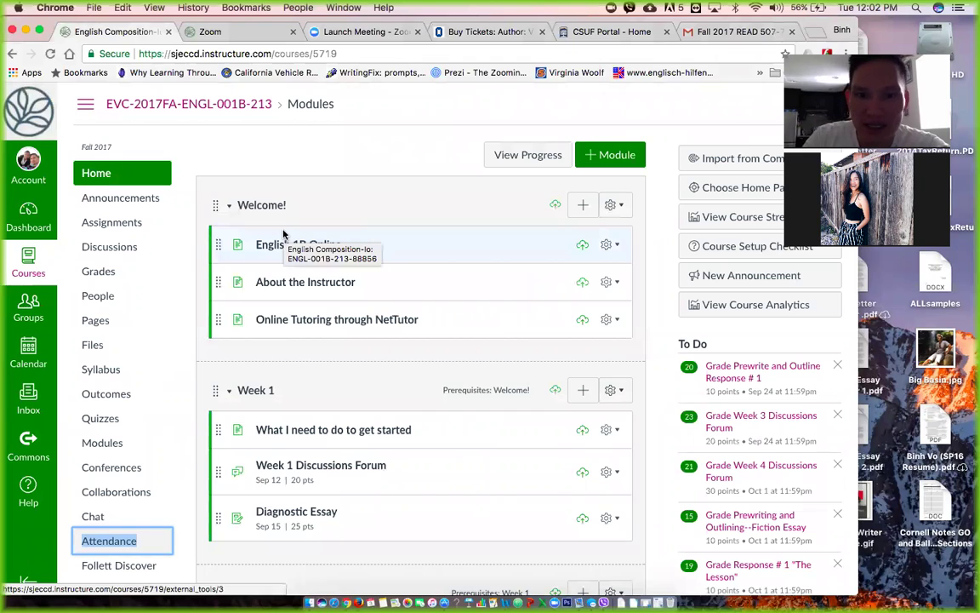
Step: Raise the system volume and check the Zoom upcoming meetings tab
key("XF86AudioRaiseVolume")
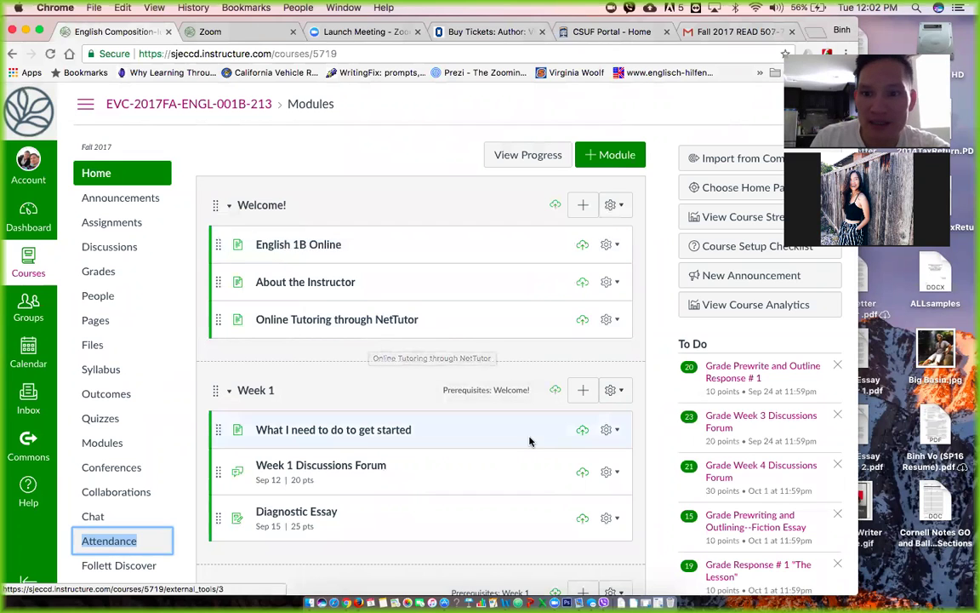
left_click(245, 35)
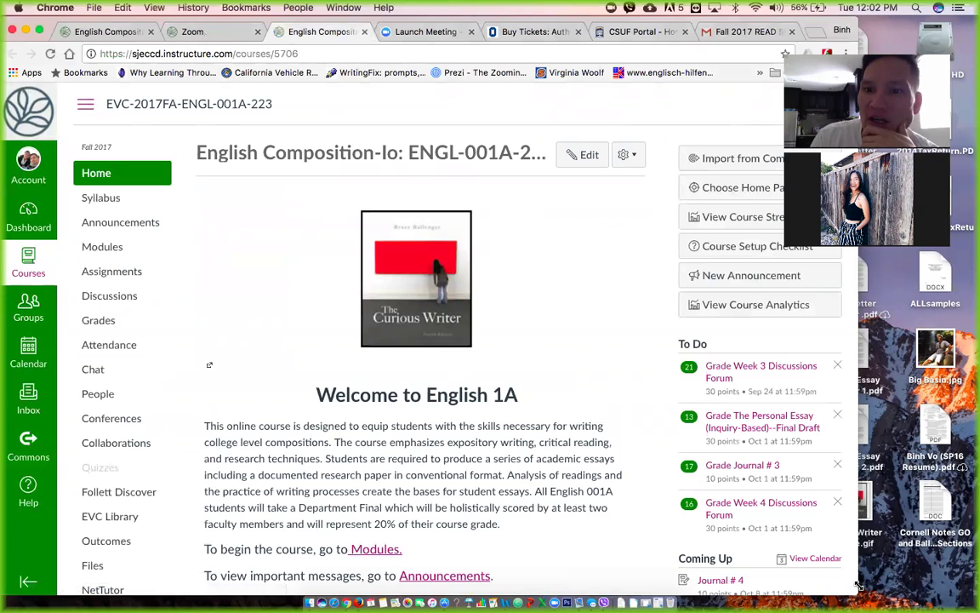
Step: Widen the browser window and raise the system volume
left_click_drag(859, 585, 899, 587)
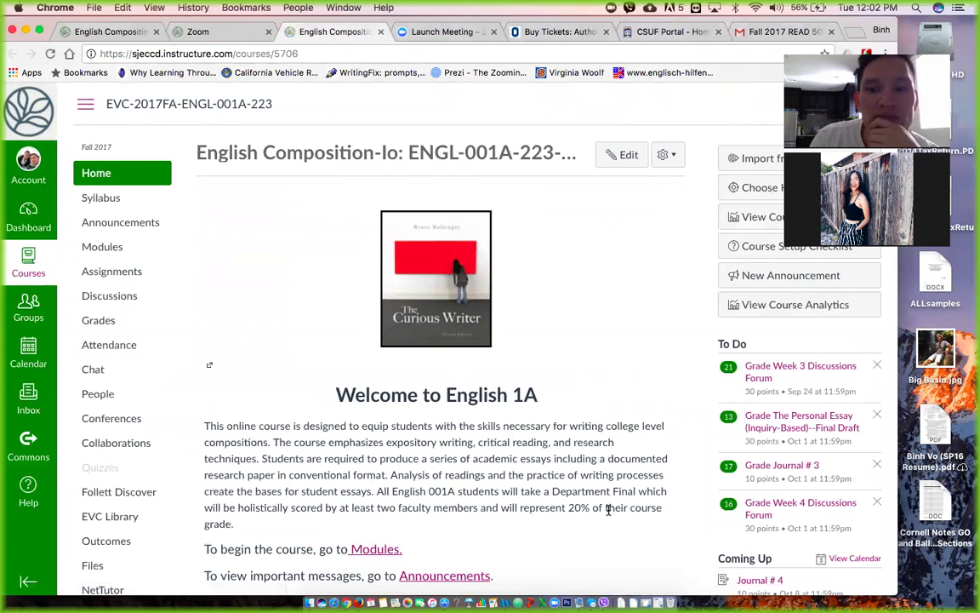
key("XF86AudioRaiseVolume")
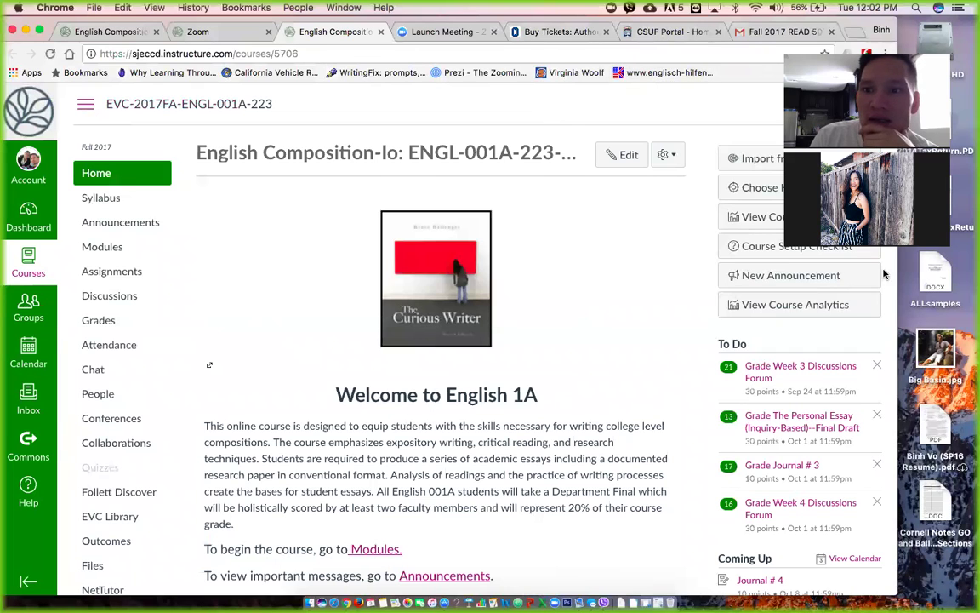
scroll(490, 274, "down", 3)
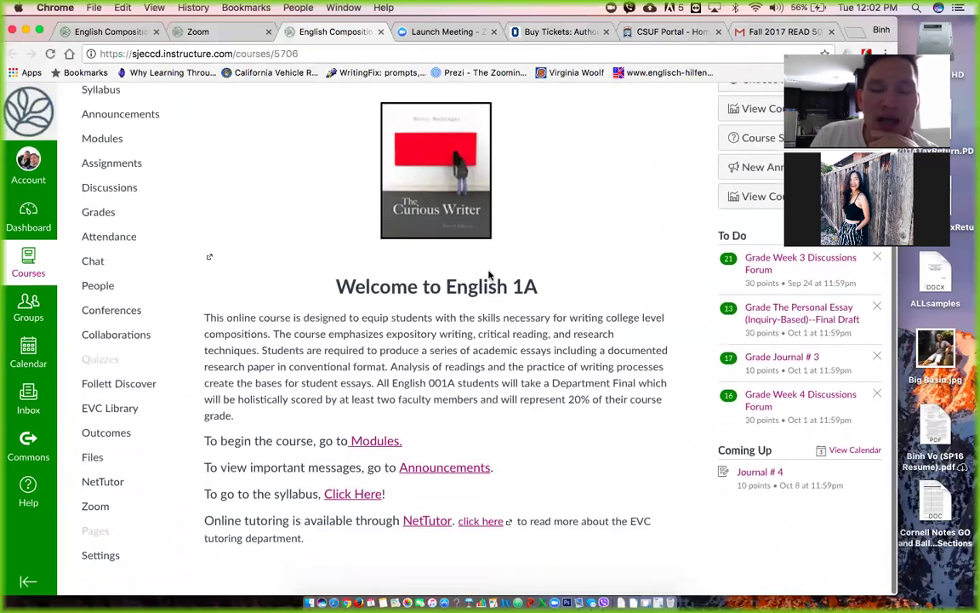
Step: Glance at Modules, then launch Student View from the English 1A course Settings
left_click(383, 443)
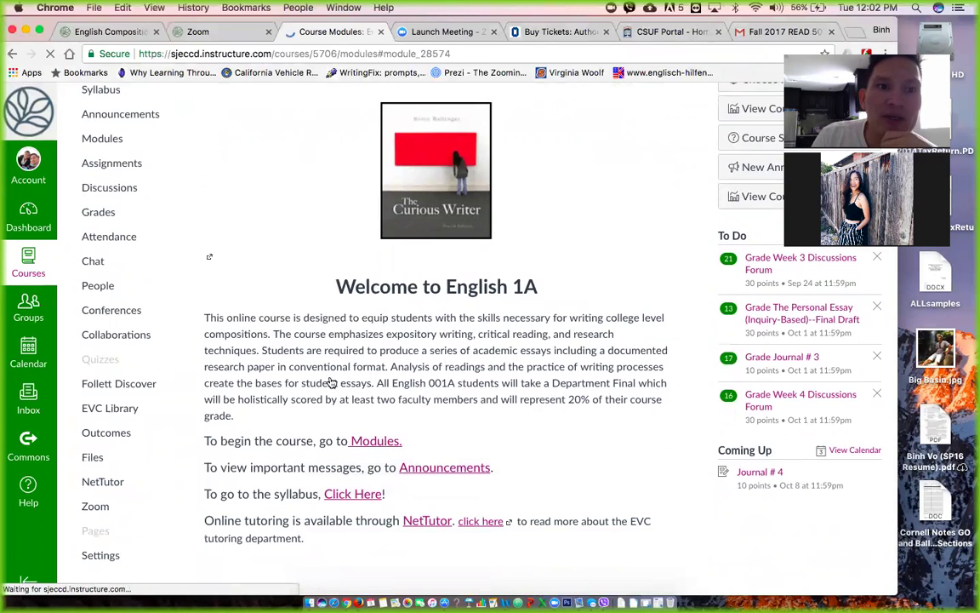
left_click(10, 55)
scroll(175, 291, "down", 2)
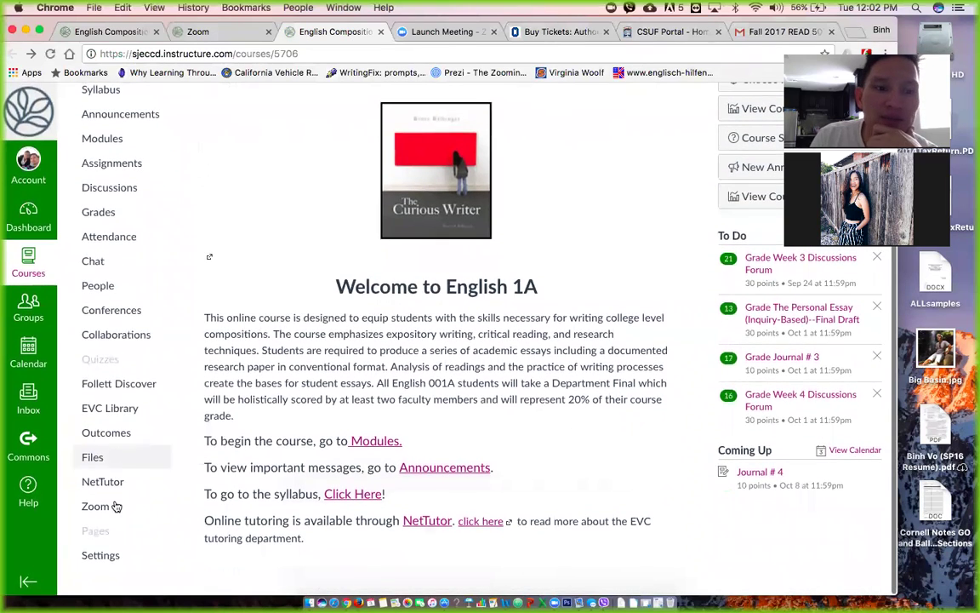
left_click(98, 557)
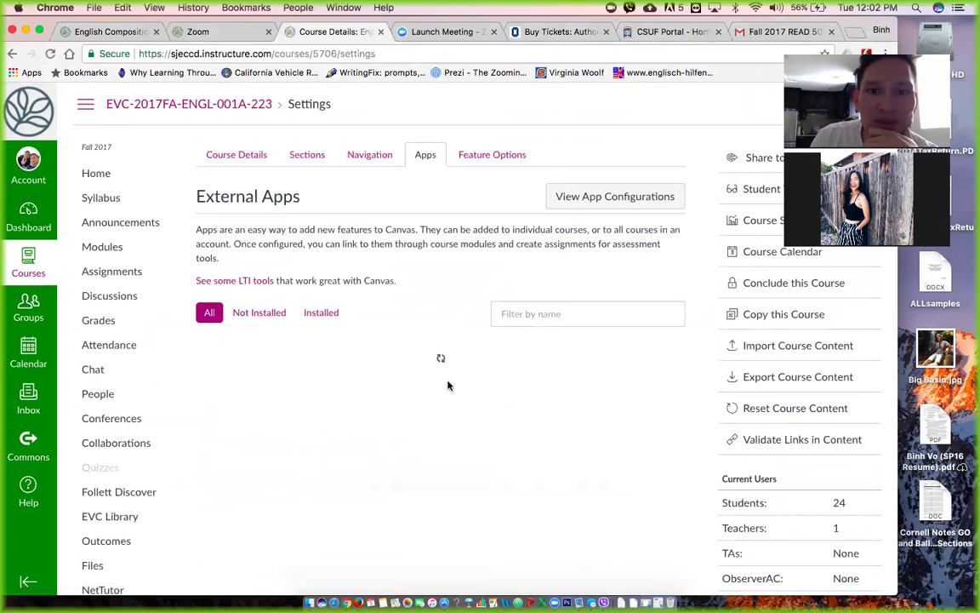
left_click(737, 194)
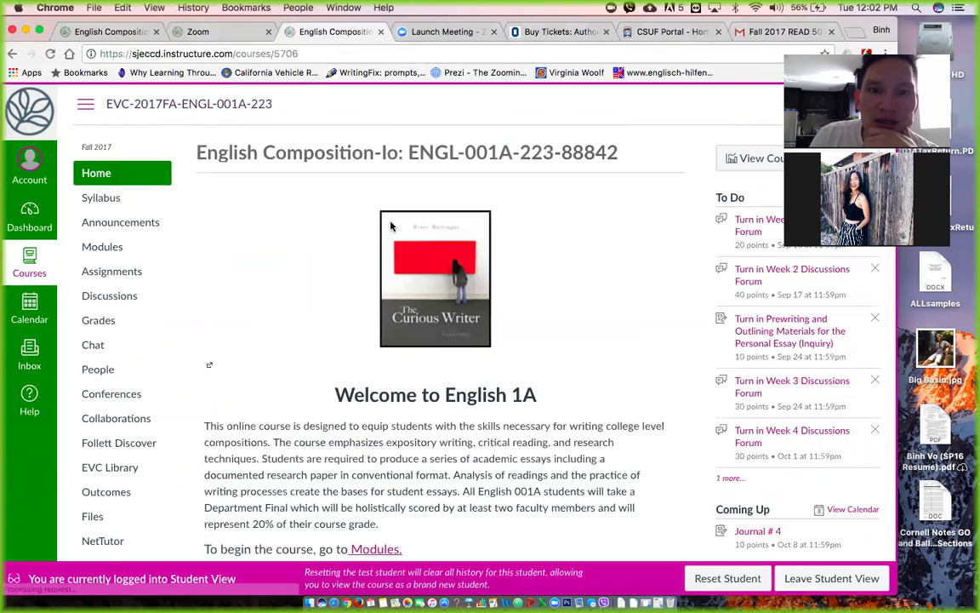
Step: As the test student, find Week 5 in Modules and open Week 5 Required Readings in a new tab
scroll(398, 409, "down", 3)
left_click(381, 401)
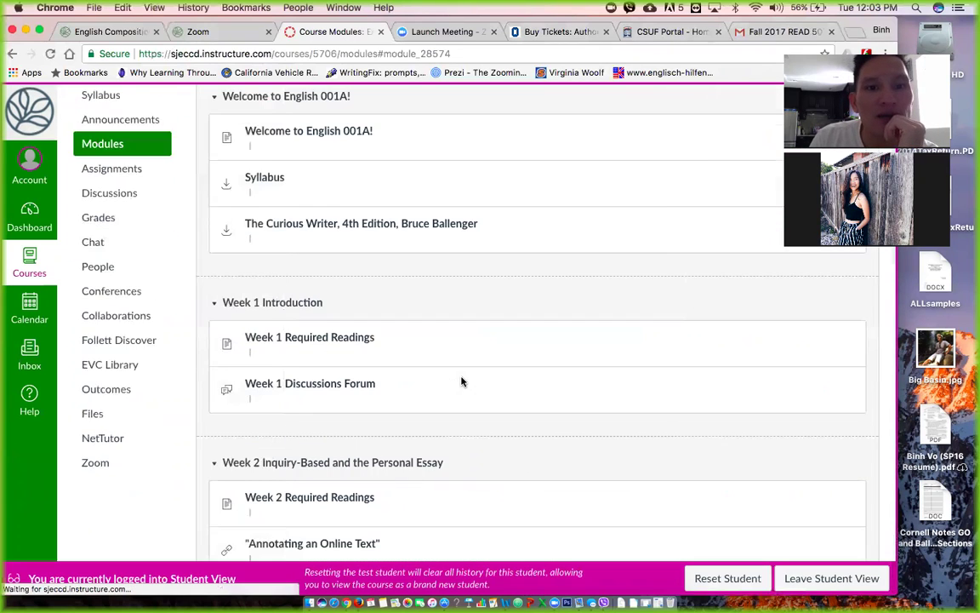
scroll(461, 382, "down", 10)
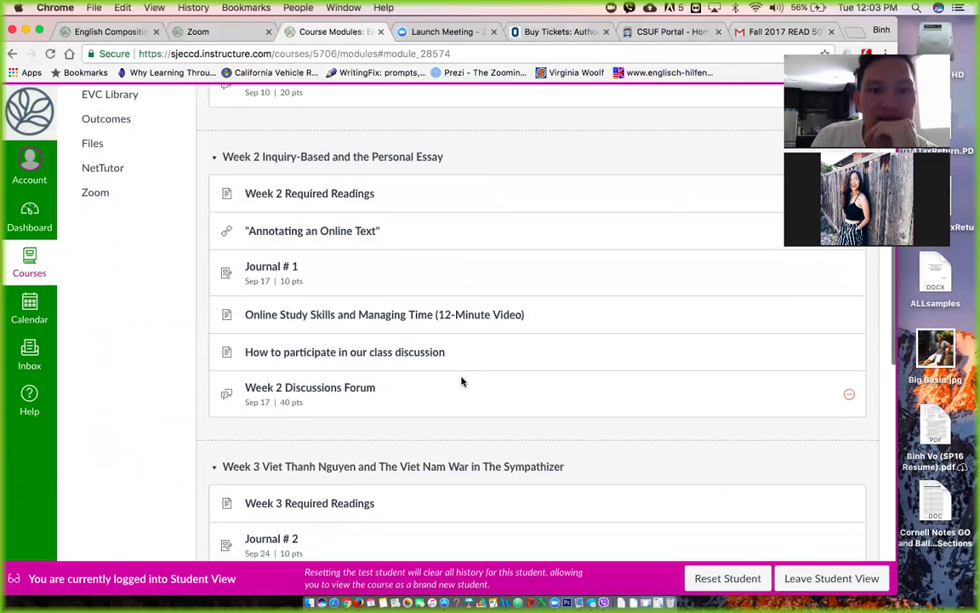
scroll(461, 381, "down", 5)
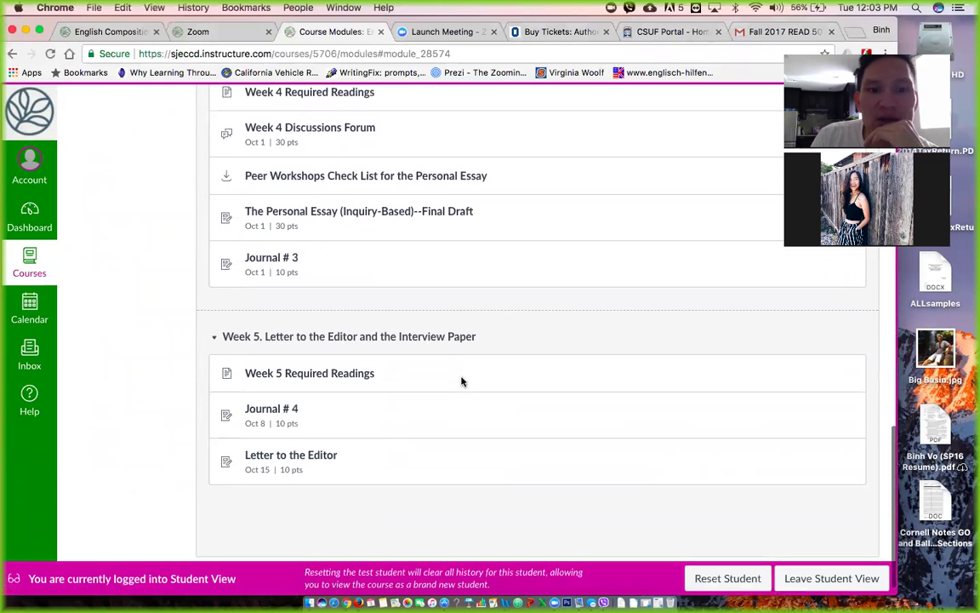
scroll(461, 381, "up", 3)
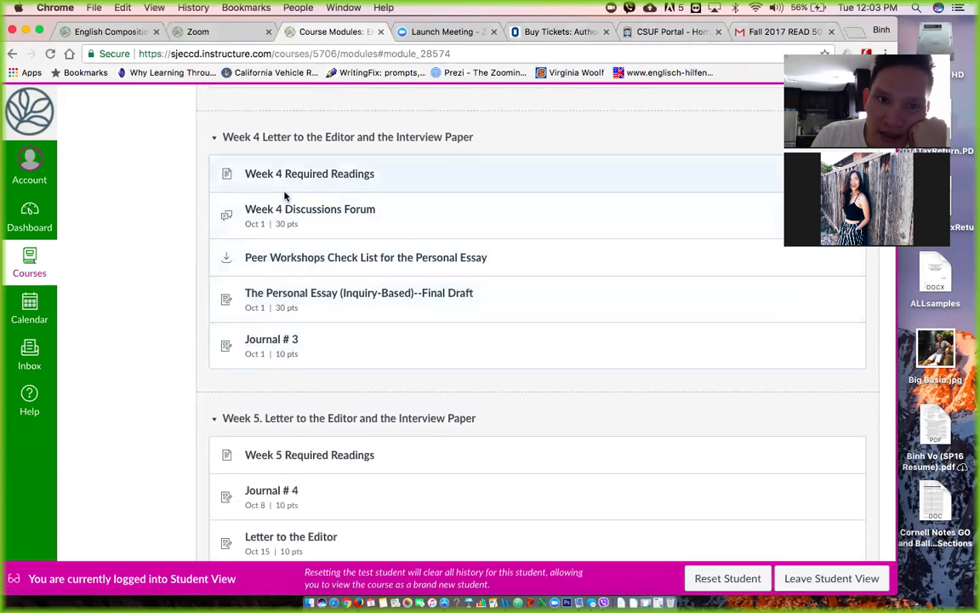
scroll(298, 179, "down", 3)
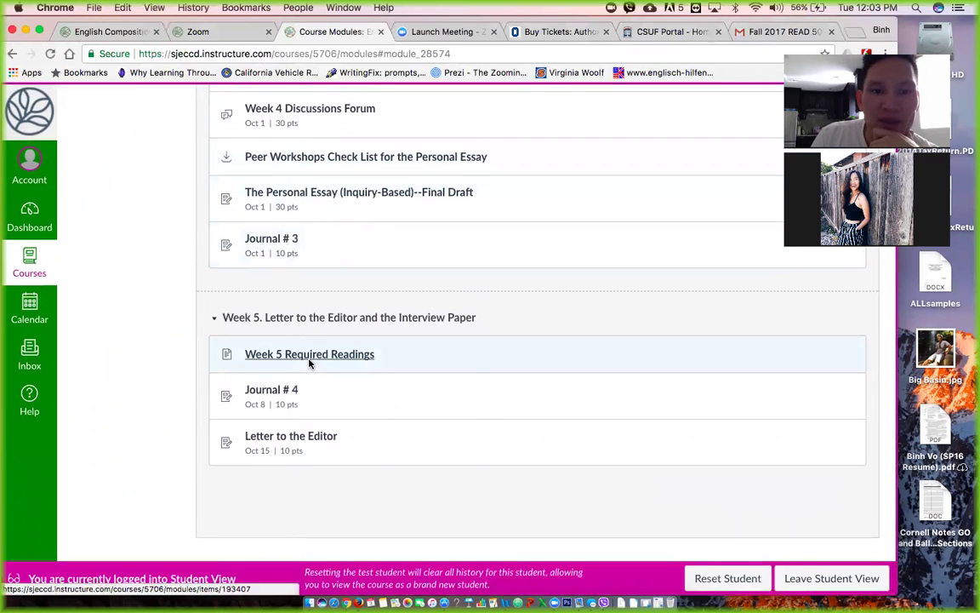
right_click(312, 361)
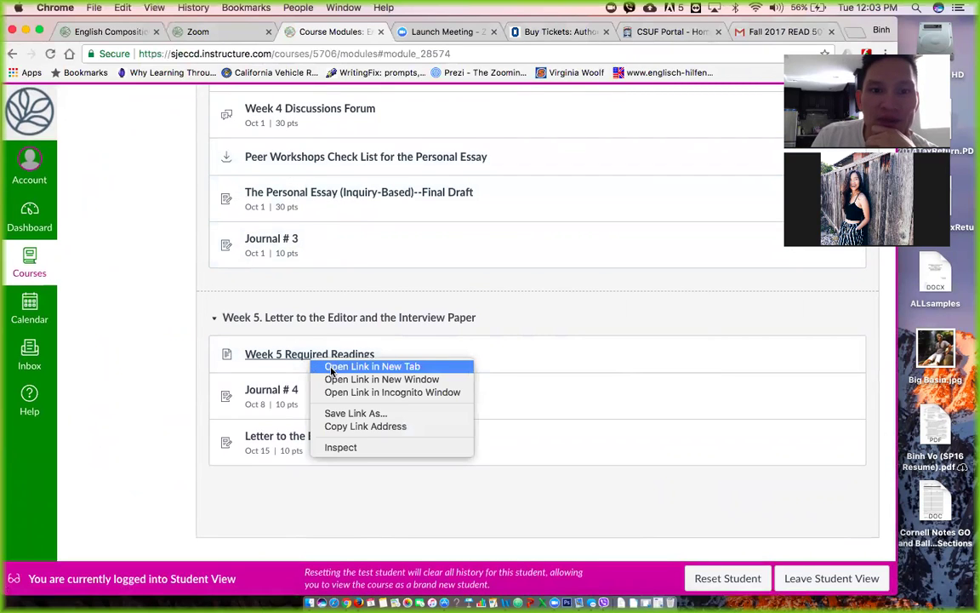
left_click(332, 367)
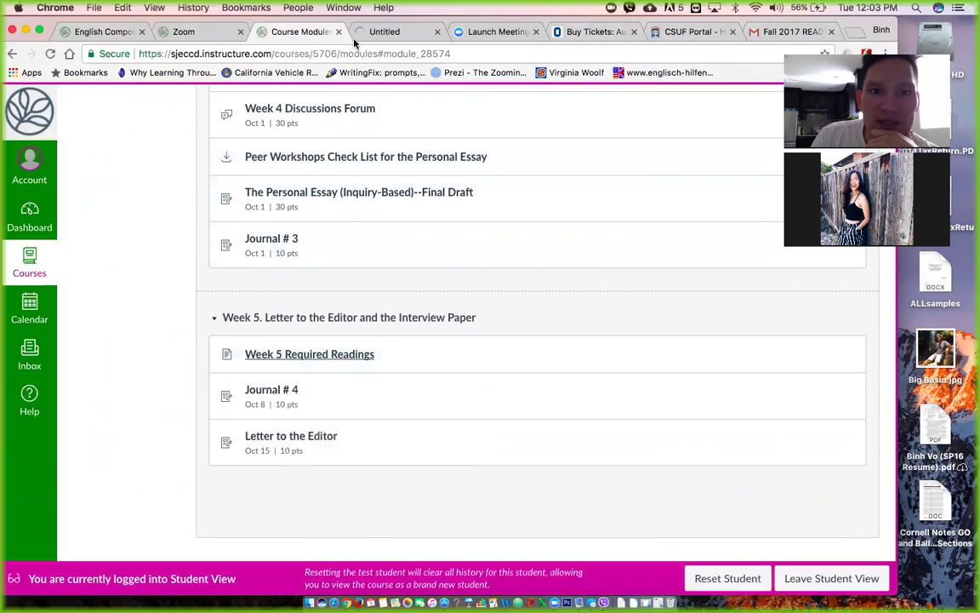
Step: On the Week 5 Required Readings page, follow the 'Weaving Storytelling into Breaking News' link
left_click(362, 34)
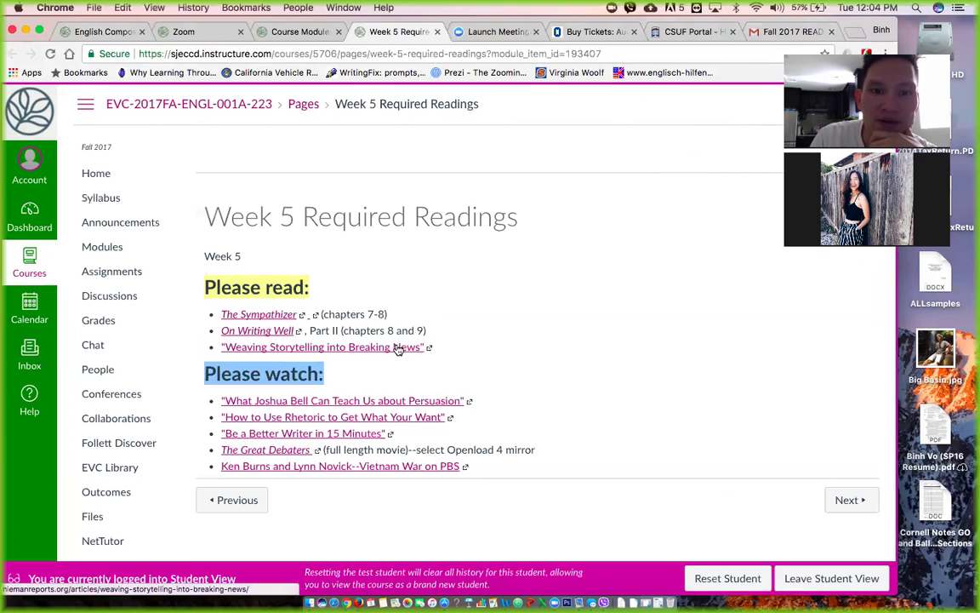
left_click(396, 346)
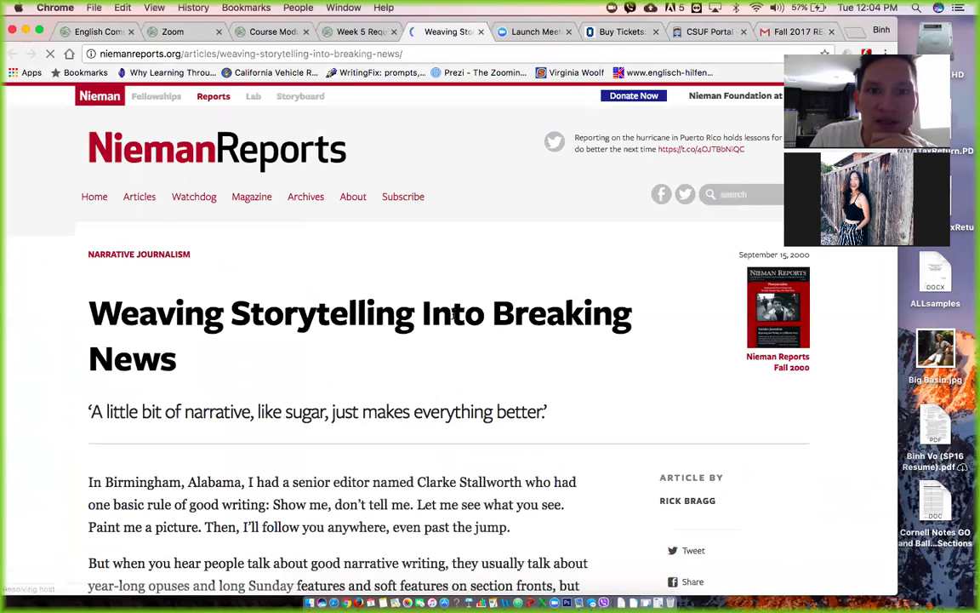
Step: Scroll through the Nieman Reports article, then go back to the Week 5 Required Readings tab
scroll(453, 313, "down", 1)
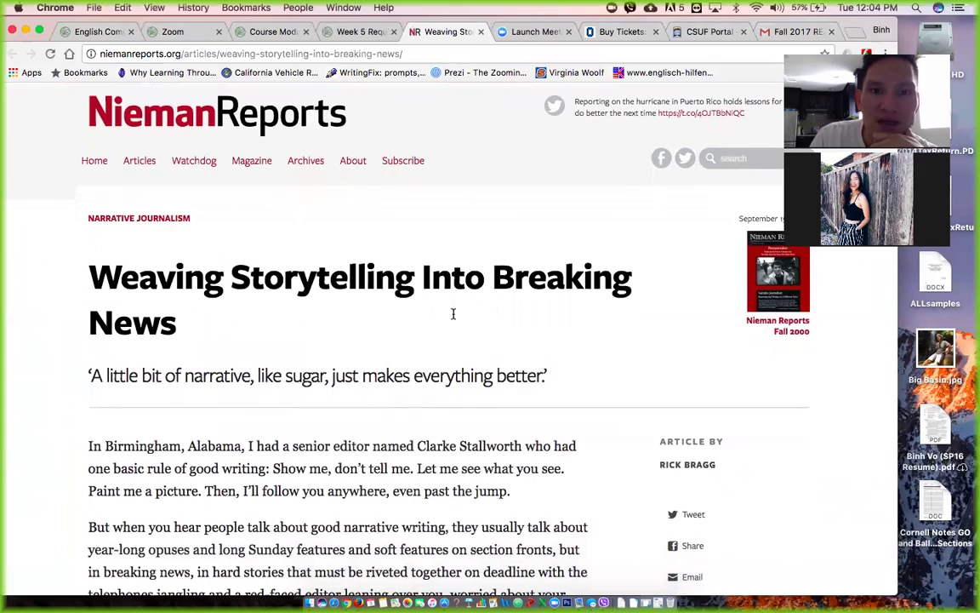
scroll(453, 314, "down", 3)
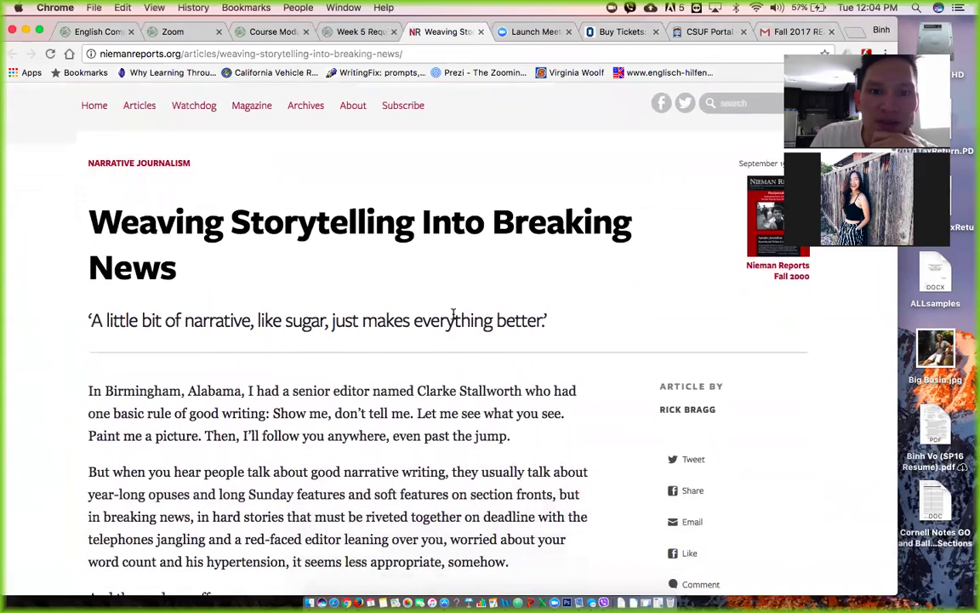
scroll(453, 318, "down", 6)
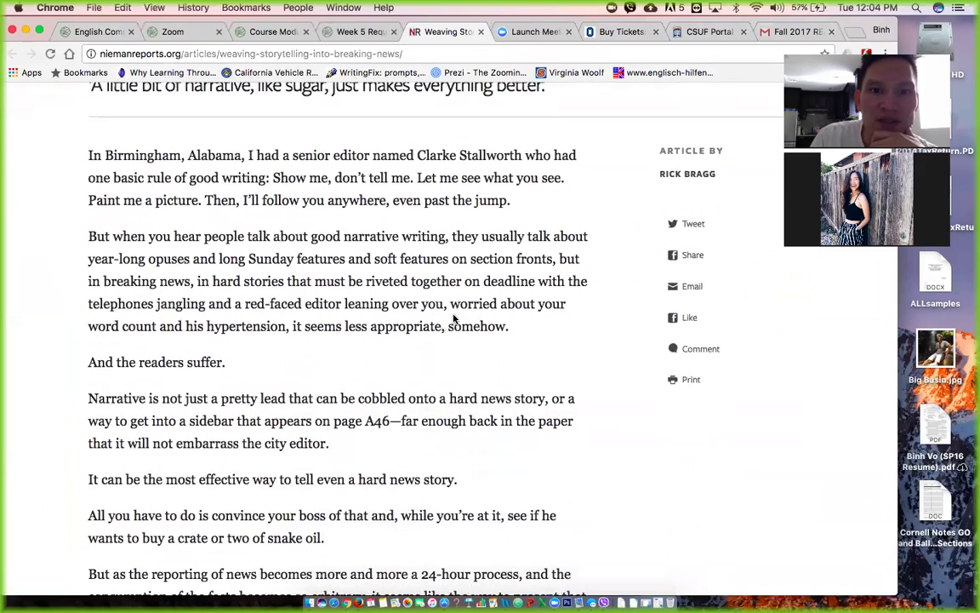
scroll(454, 317, "up", 9)
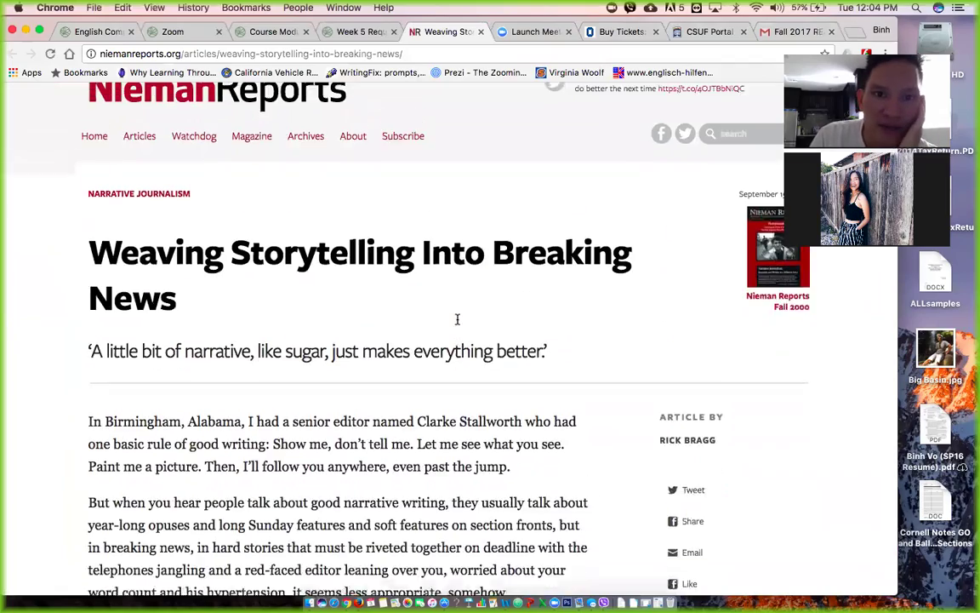
scroll(457, 320, "down", 1)
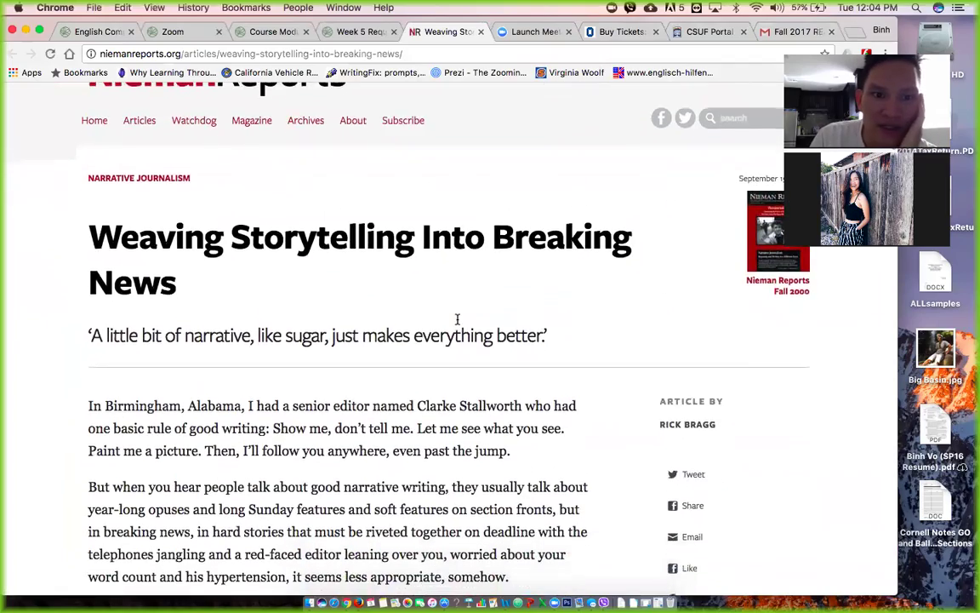
scroll(457, 319, "down", 20)
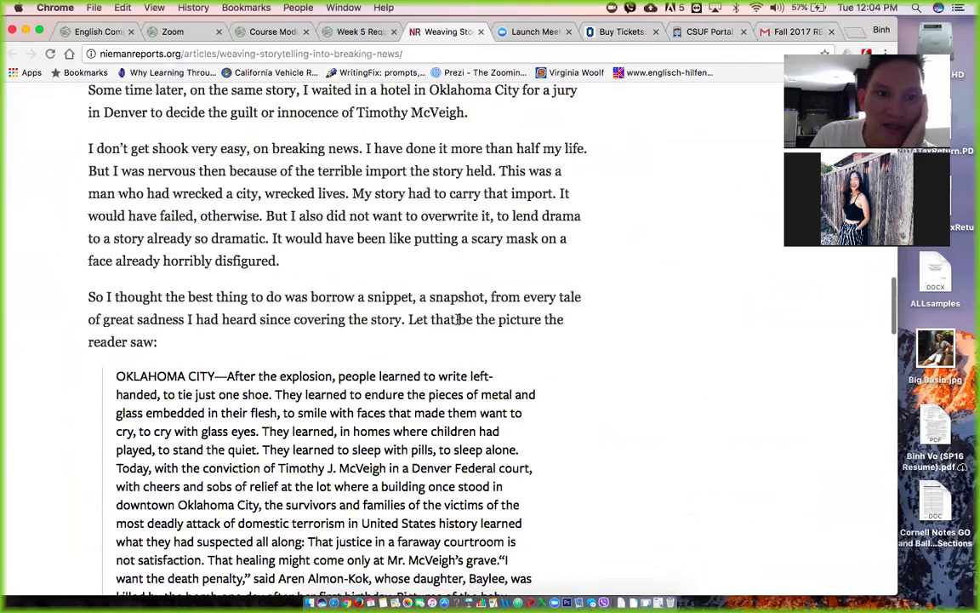
scroll(457, 319, "down", 20)
scroll(457, 319, "up", 20)
scroll(457, 319, "up", 15)
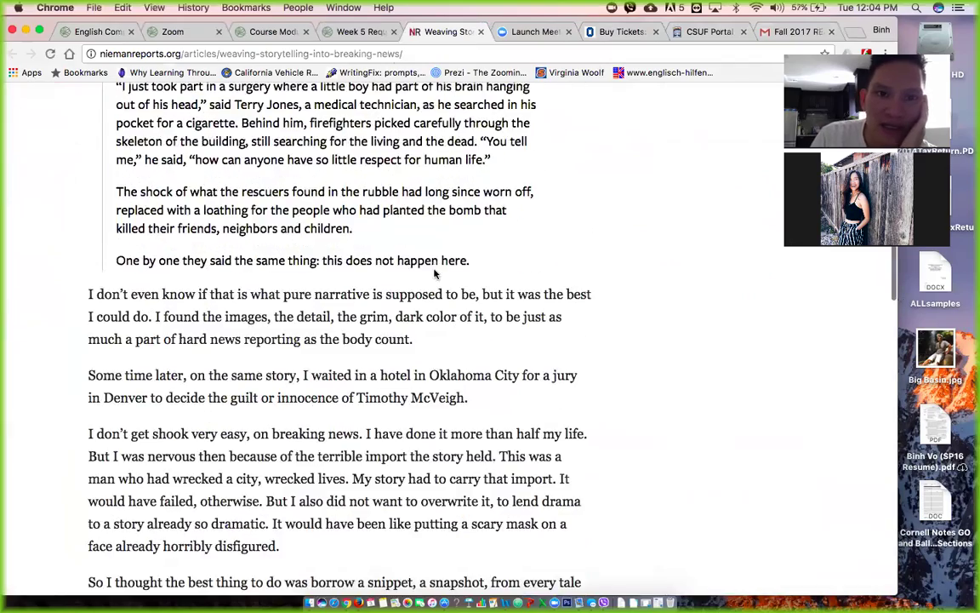
left_click(353, 32)
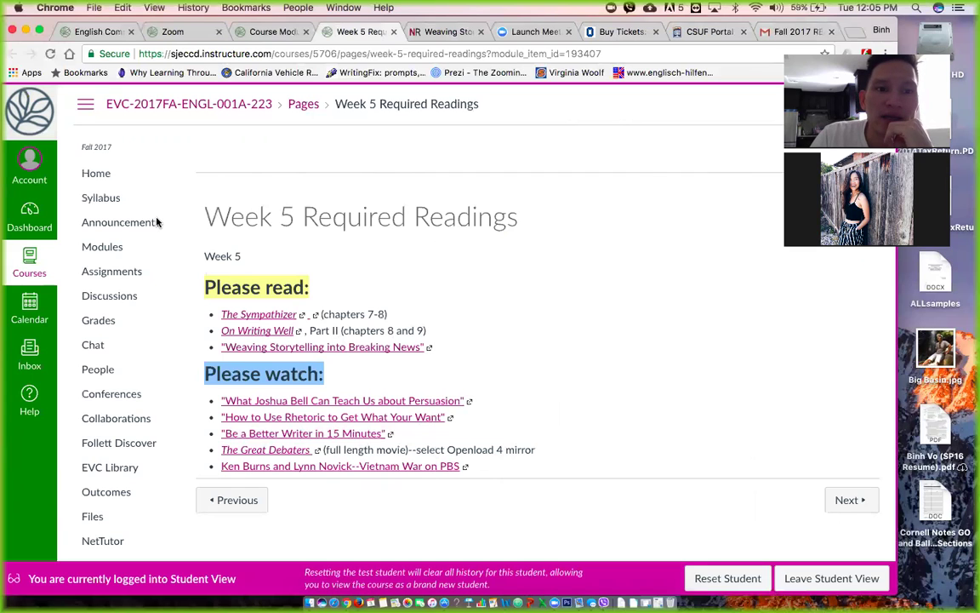
Step: Open the course Announcements and select the SJSU Event announcement
left_click(134, 223)
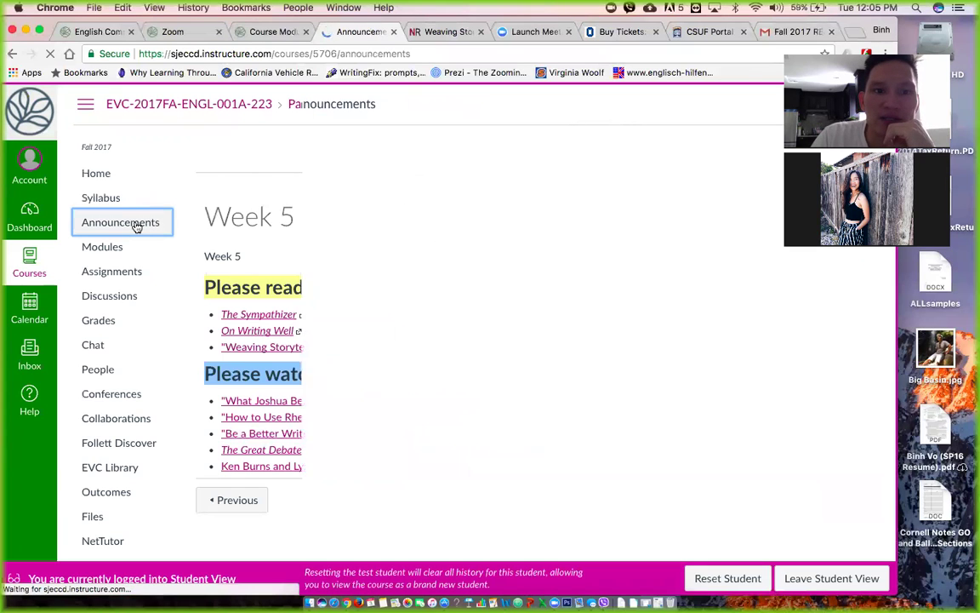
right_click(134, 223)
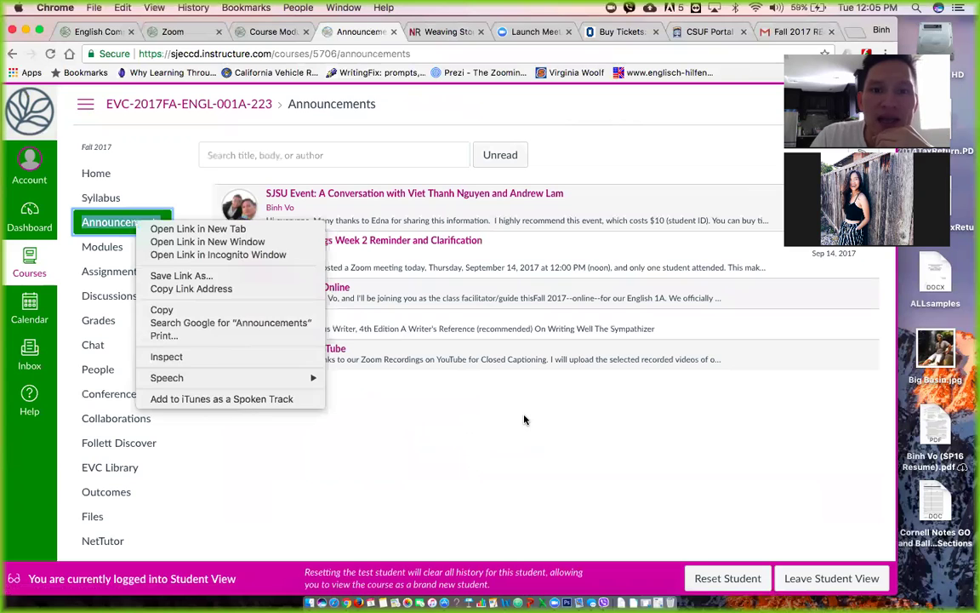
left_click(525, 419)
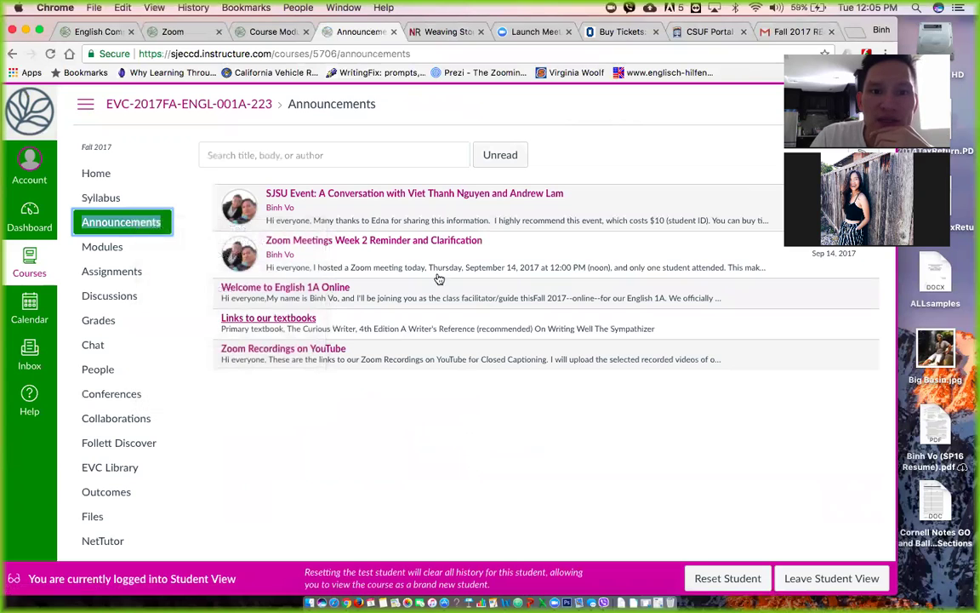
left_click(412, 194)
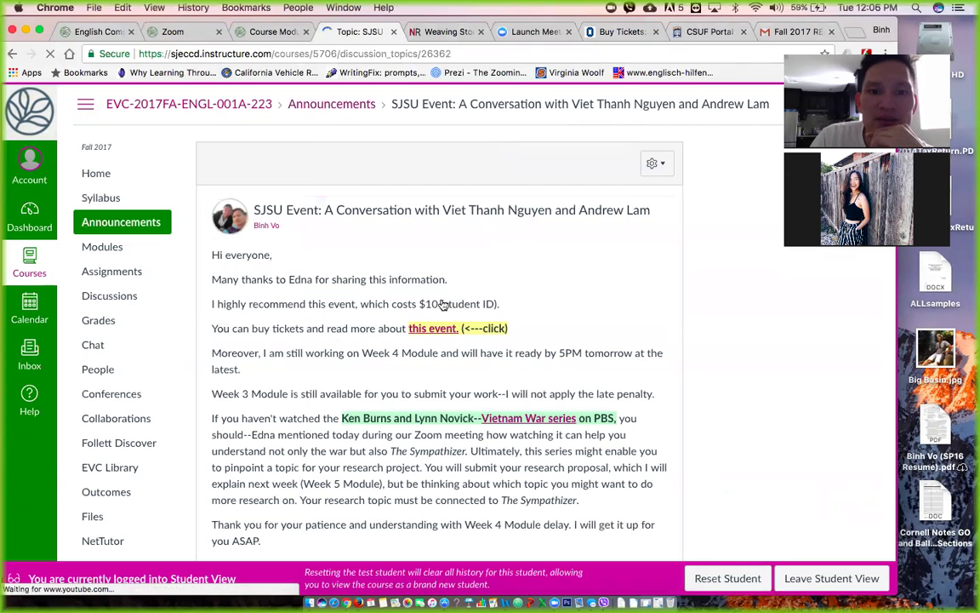
Step: Read through the SJSU Event announcement about the Viet Thanh Nguyen event
scroll(443, 304, "down", 3)
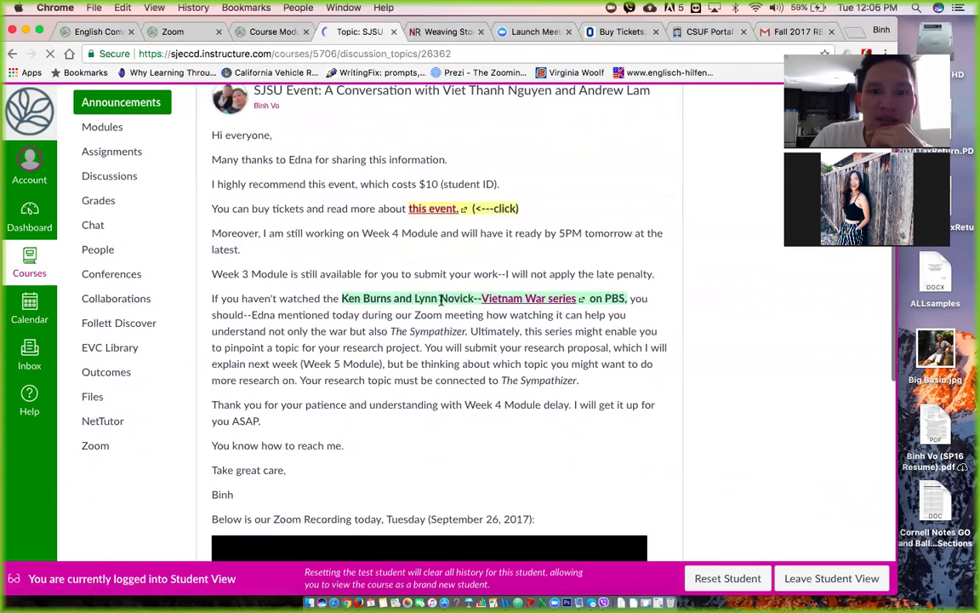
scroll(440, 300, "down", 2)
scroll(440, 300, "up", 1)
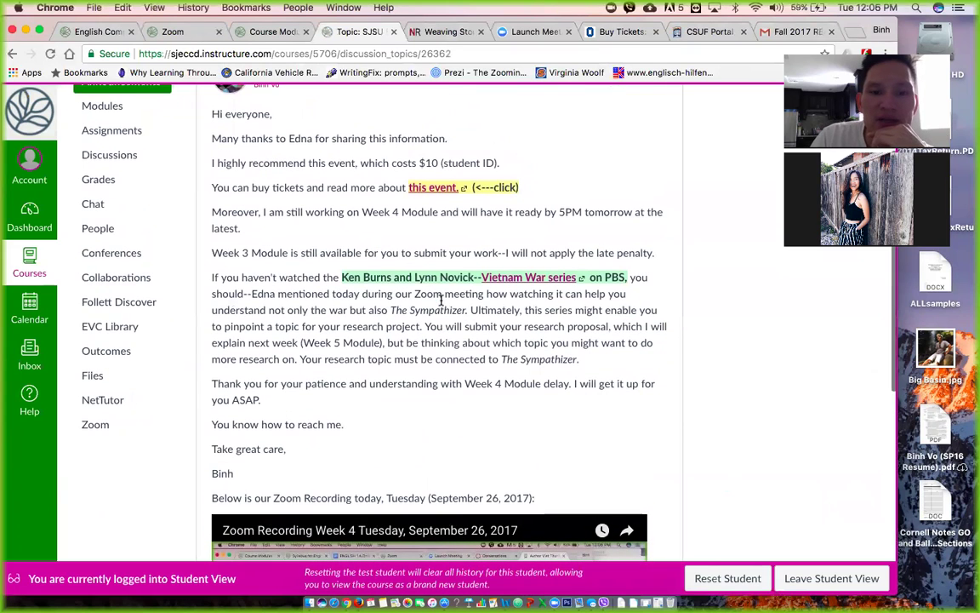
scroll(440, 300, "up", 1)
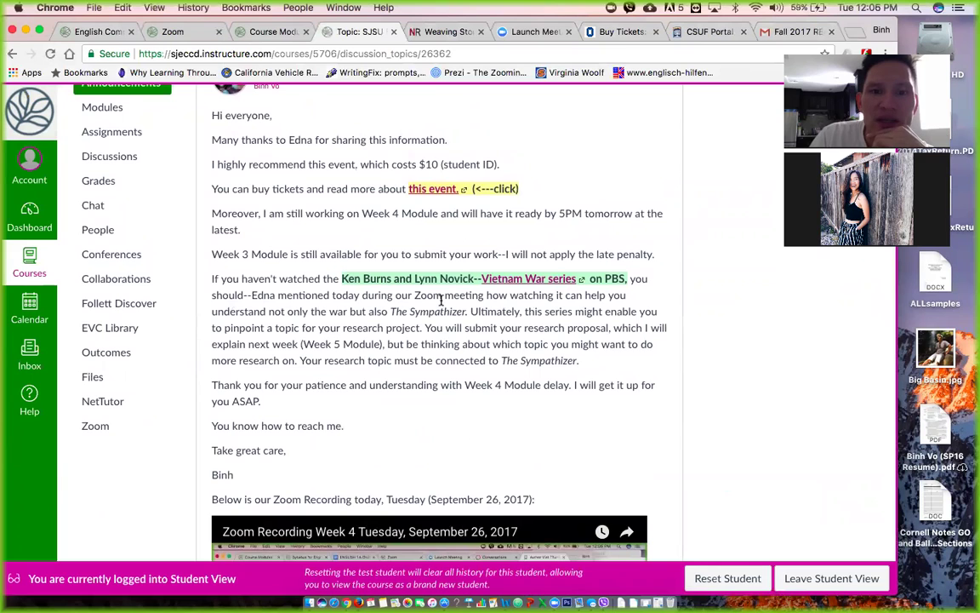
scroll(440, 300, "down", 1)
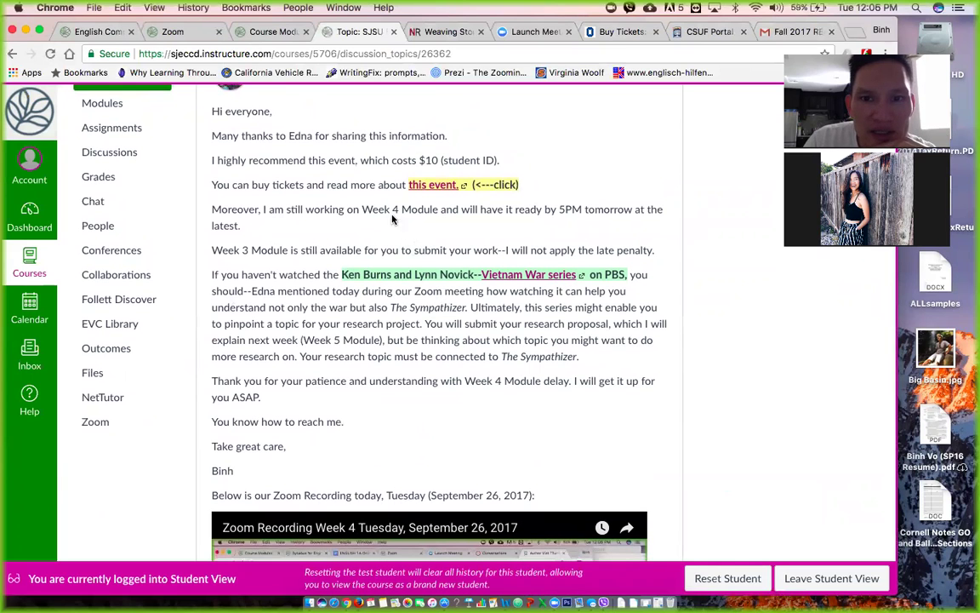
scroll(434, 322, "down", 2)
scroll(435, 323, "up", 2)
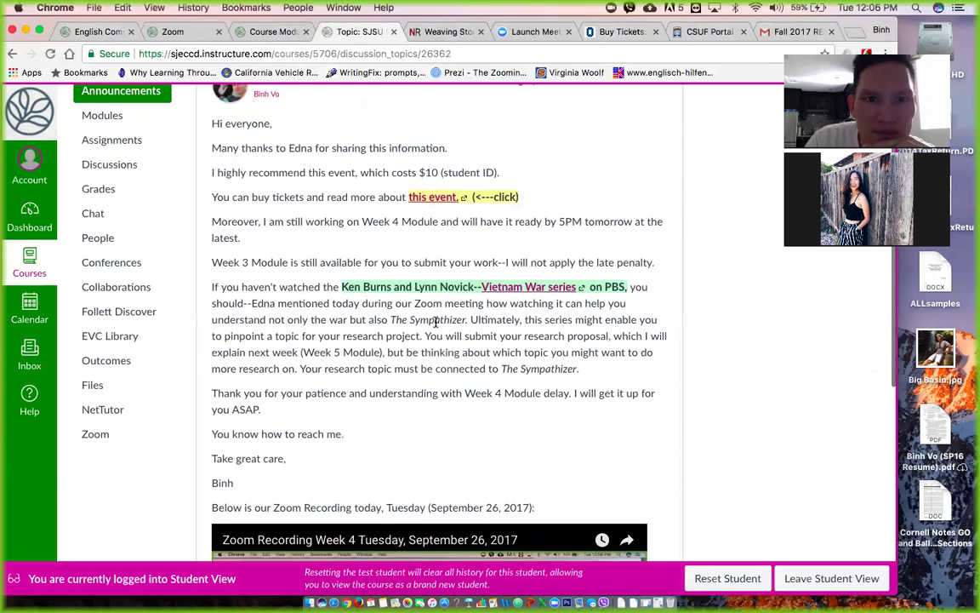
scroll(436, 322, "down", 4)
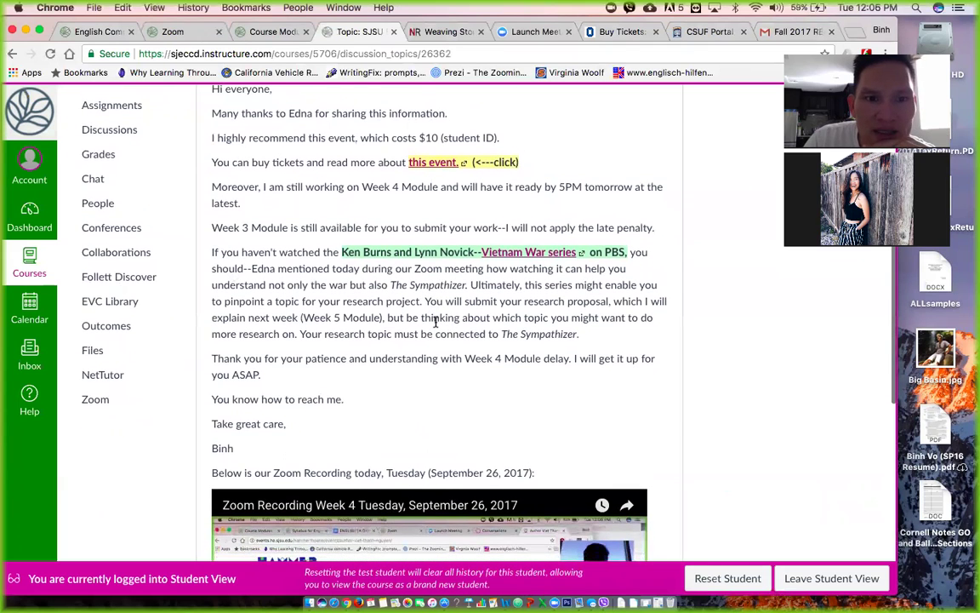
scroll(435, 322, "down", 20)
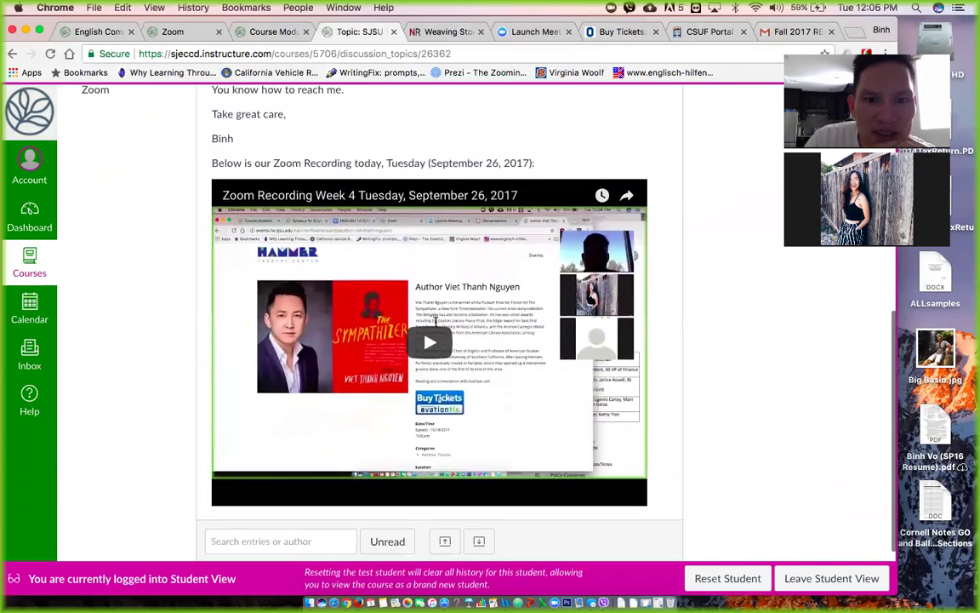
scroll(435, 322, "up", 20)
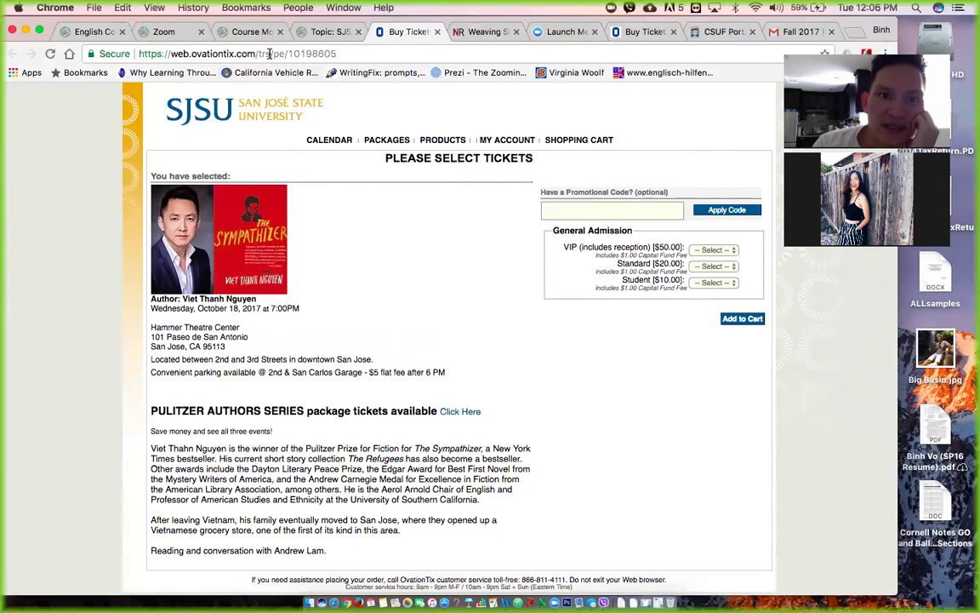
Step: Go back to the 'Topic: SJSU' announcement tab, scroll it, and select its web address
left_click(313, 34)
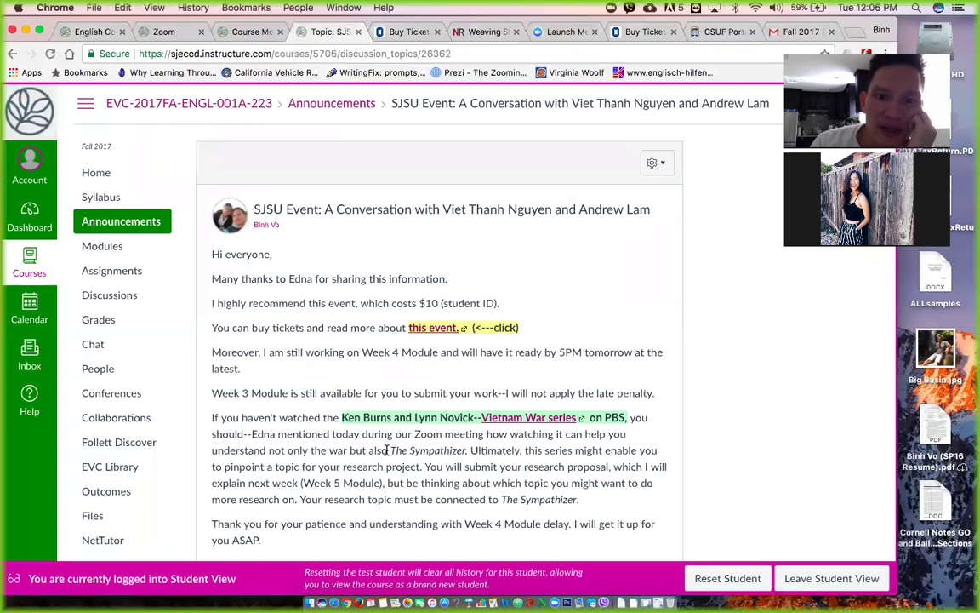
scroll(387, 451, "down", 1)
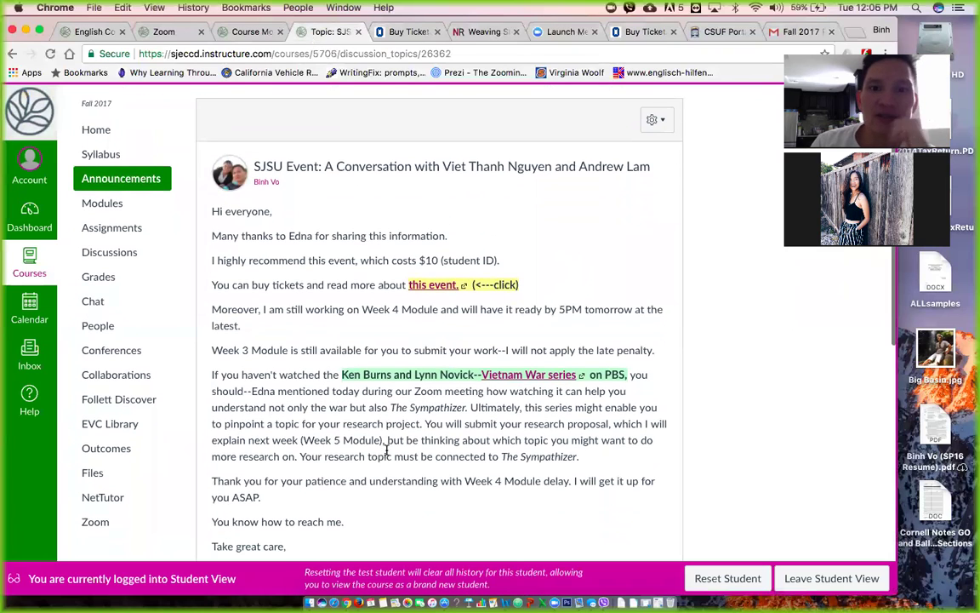
left_click(241, 51)
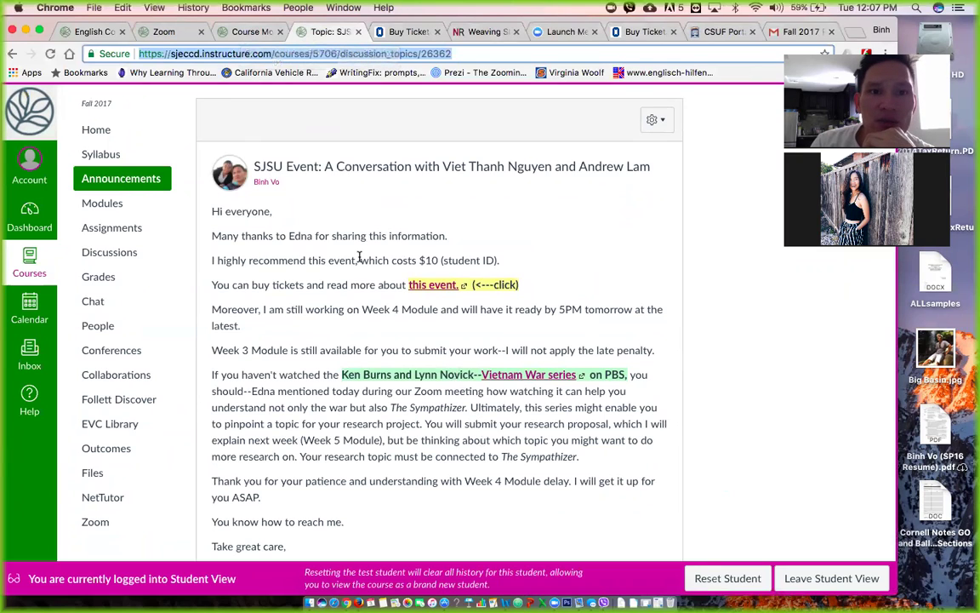
Step: From the course modules list, open the Journal # 4 assignment
left_click(237, 34)
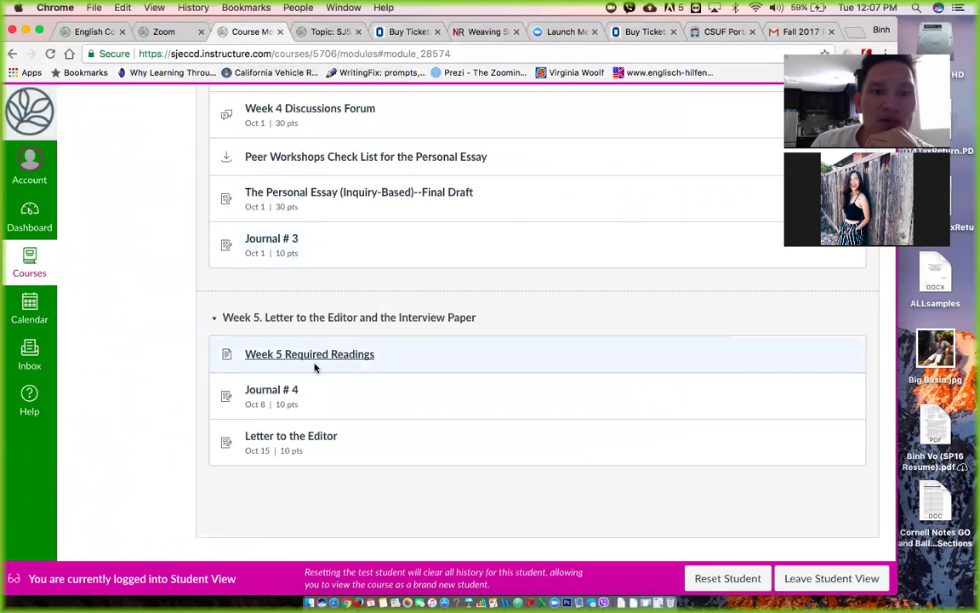
right_click(278, 392)
left_click(300, 372)
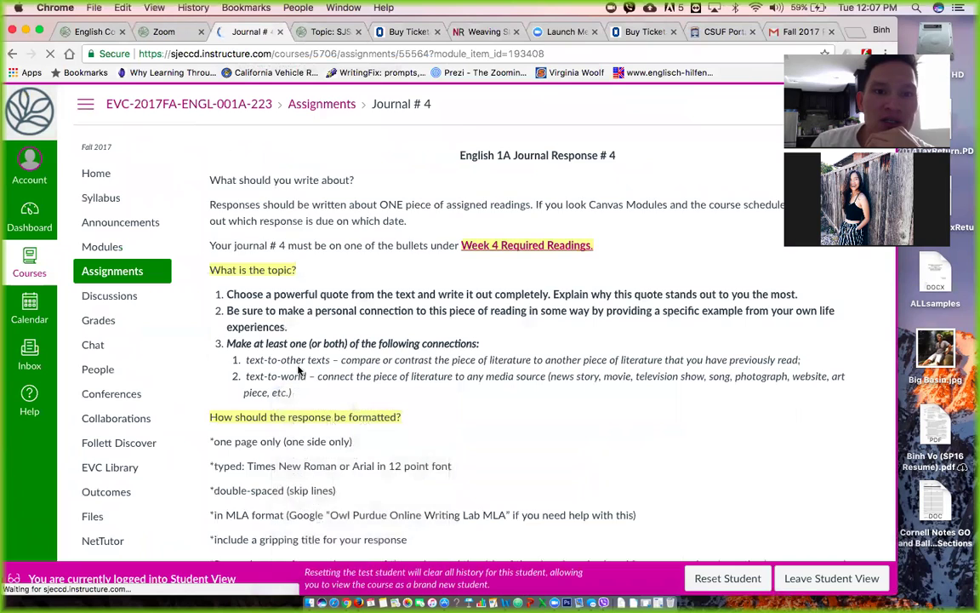
scroll(322, 369, "down", 1)
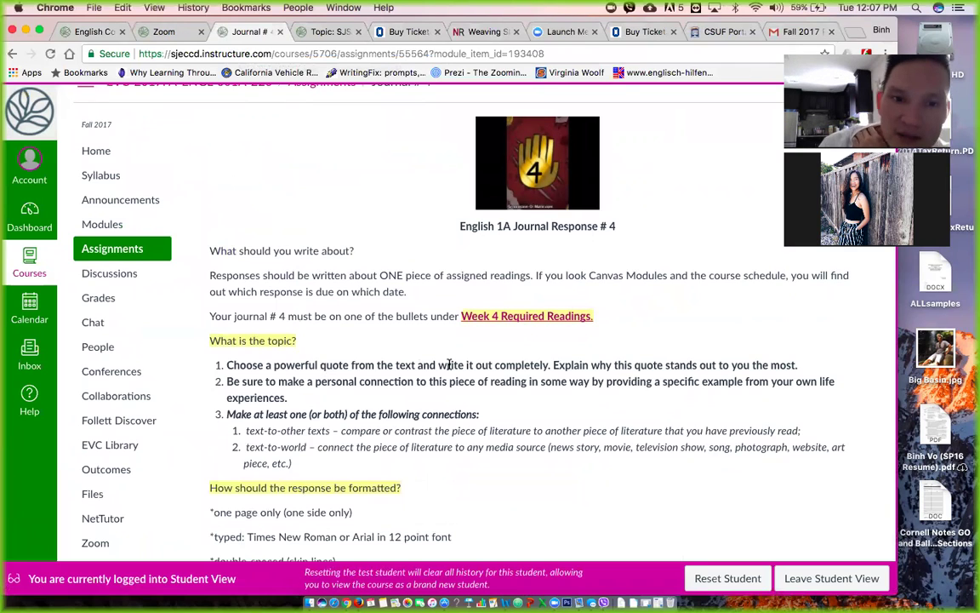
Step: Check the five readings on Week 4 Required Readings, then return to Journal # 4's bottom
left_click(514, 317)
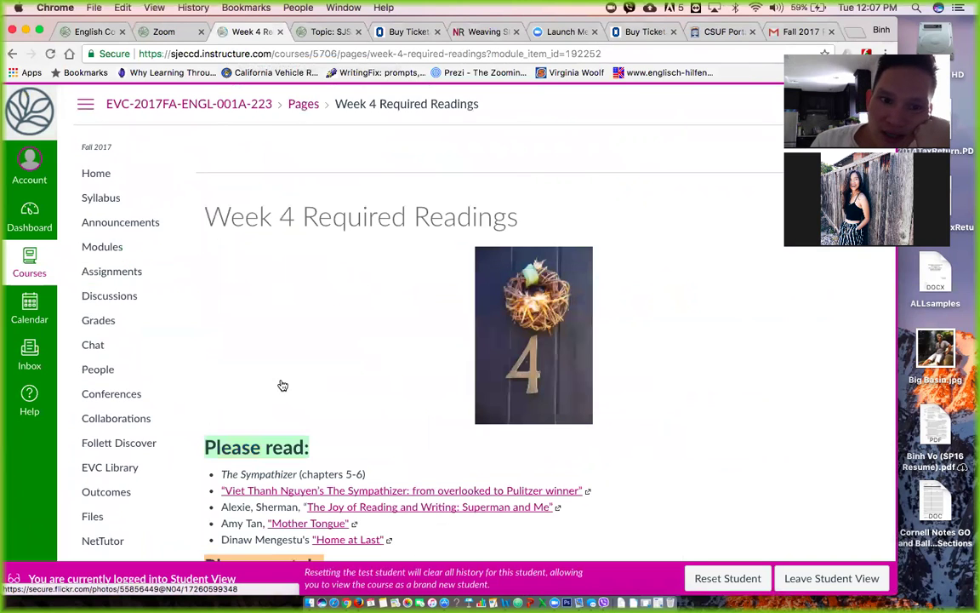
scroll(280, 385, "down", 3)
left_click_drag(212, 353, 399, 429)
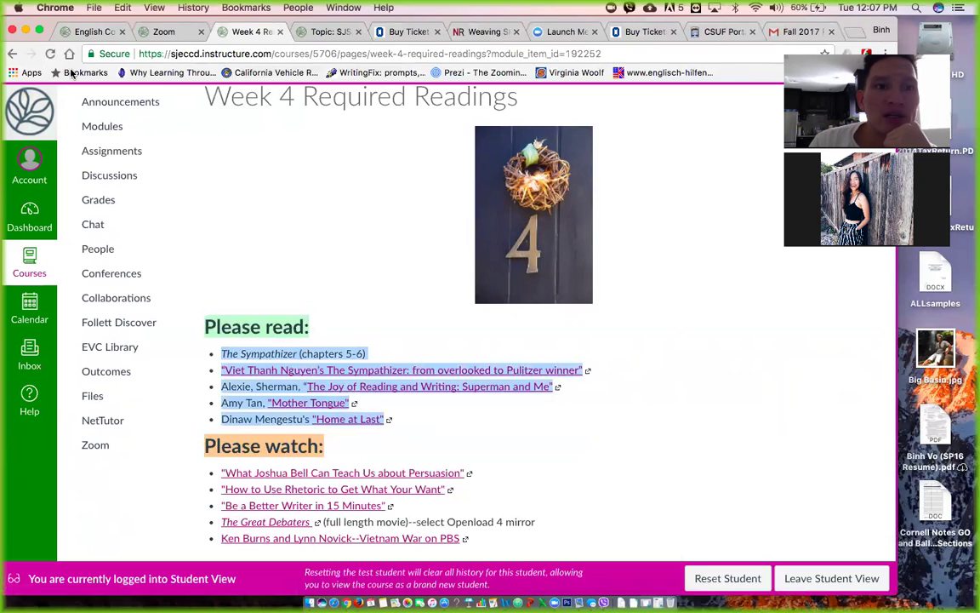
left_click(12, 53)
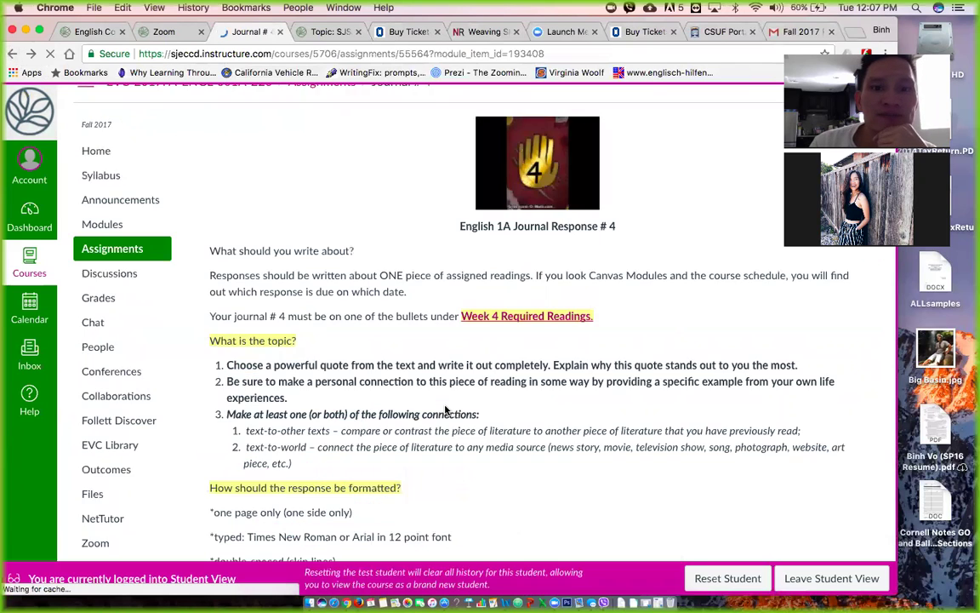
scroll(445, 410, "down", 5)
scroll(445, 410, "down", 3)
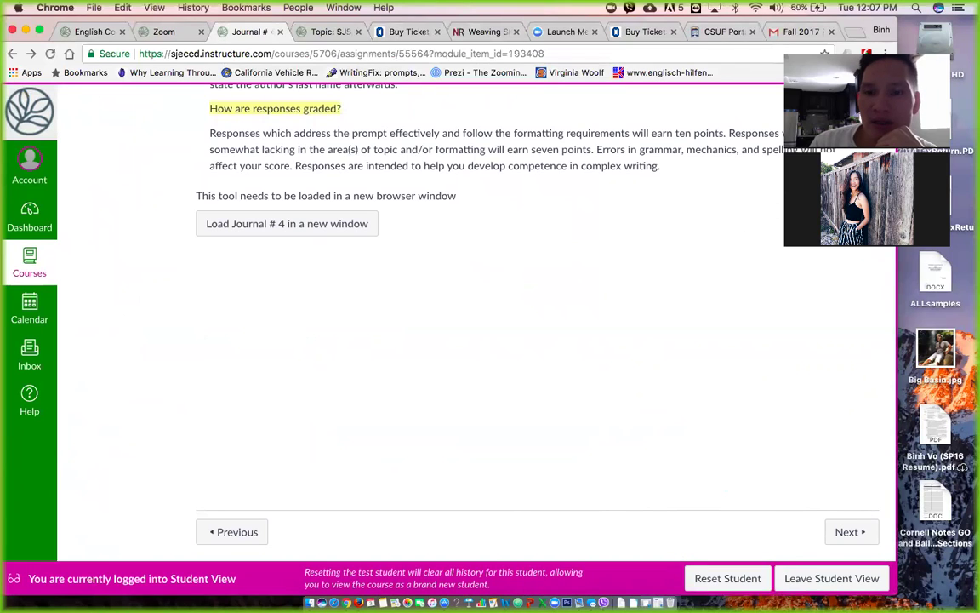
Step: Advance from Journal # 4 to the Letter to the Editor assignment and review it
left_click(857, 536)
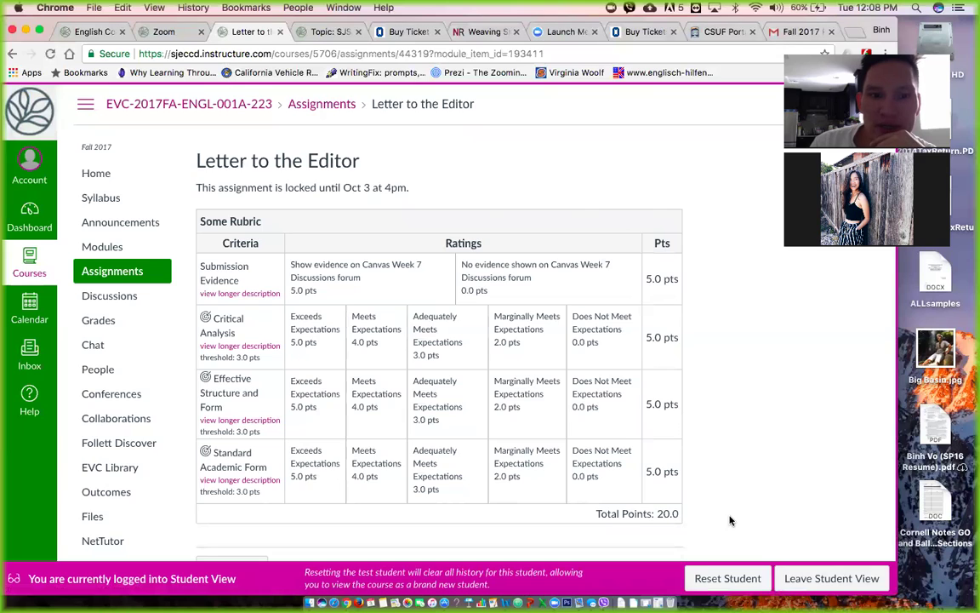
scroll(730, 519, "down", 2)
scroll(730, 519, "up", 2)
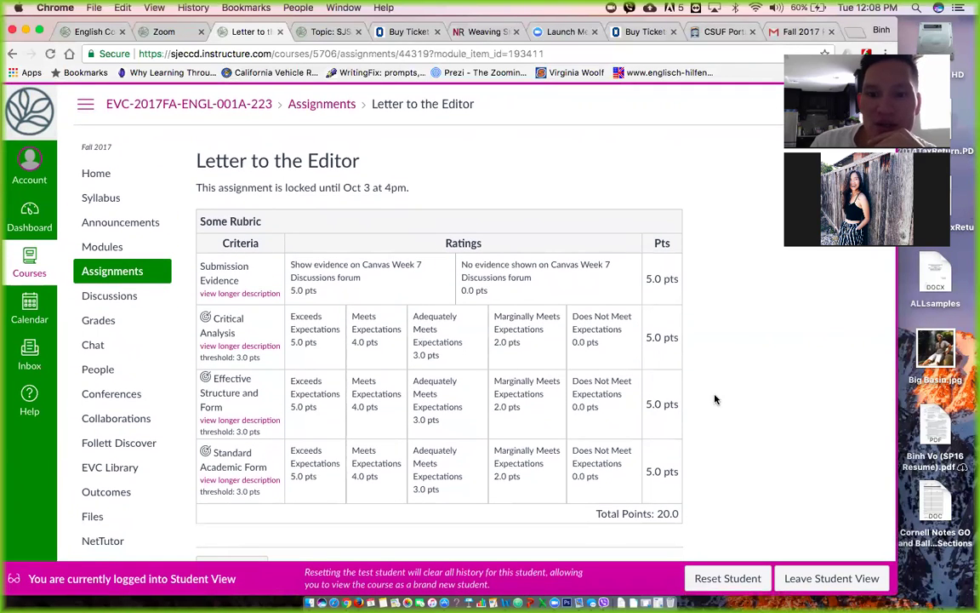
scroll(714, 428, "down", 3)
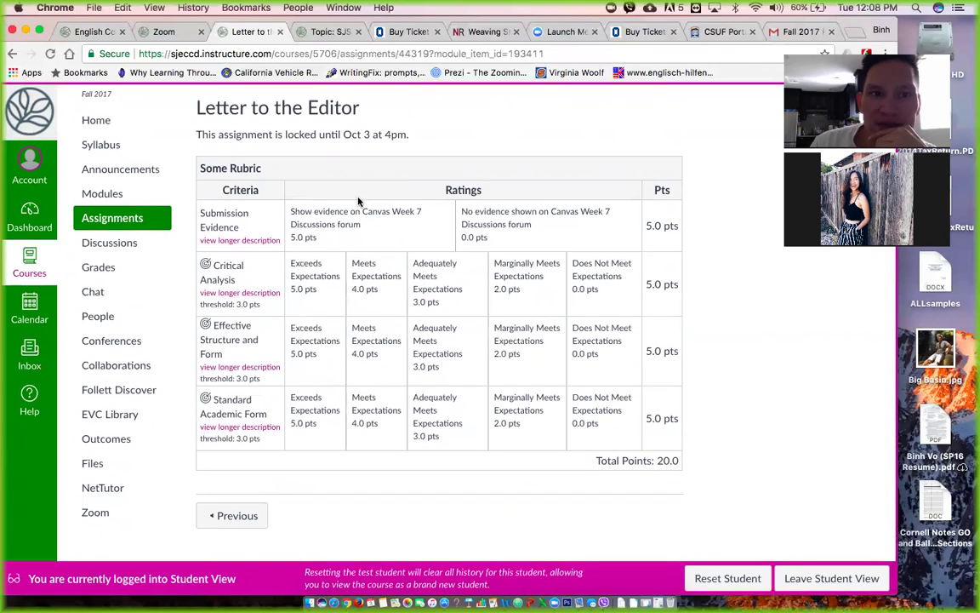
Step: Glance at the Zoom and instructor modules tabs, then return to Letter to the Editor's rubric
left_click(141, 33)
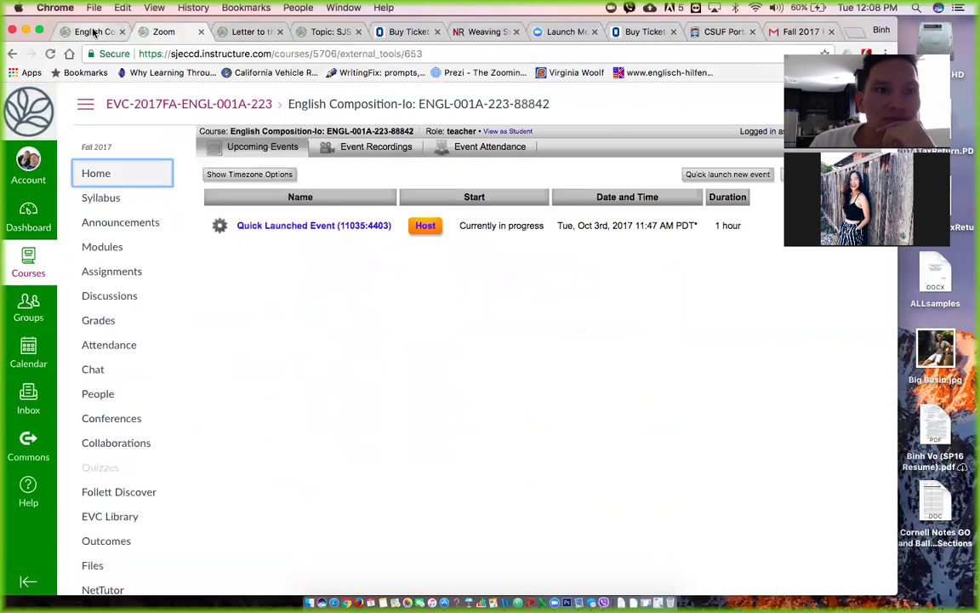
left_click(94, 32)
scroll(329, 344, "down", 20)
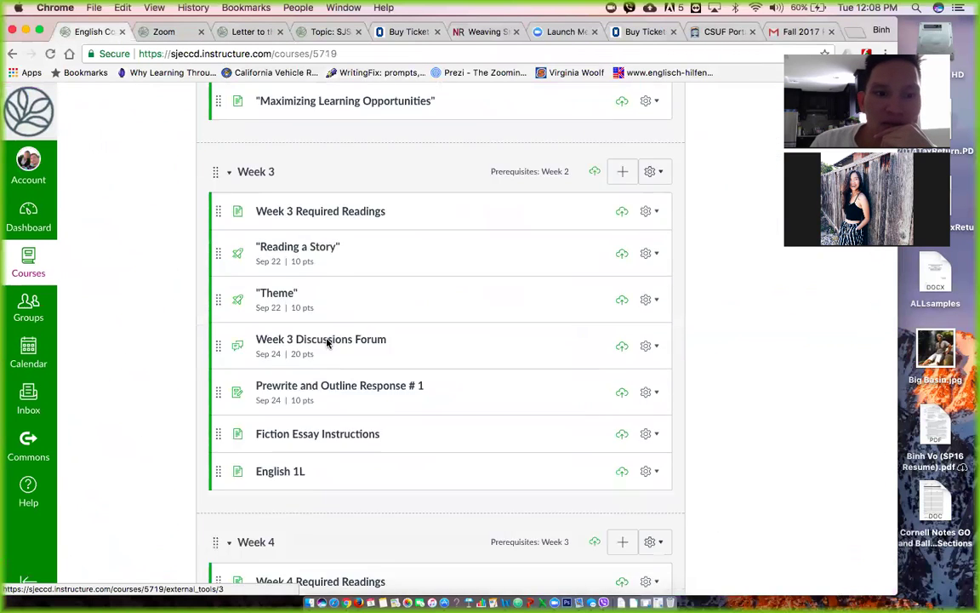
scroll(329, 344, "up", 5)
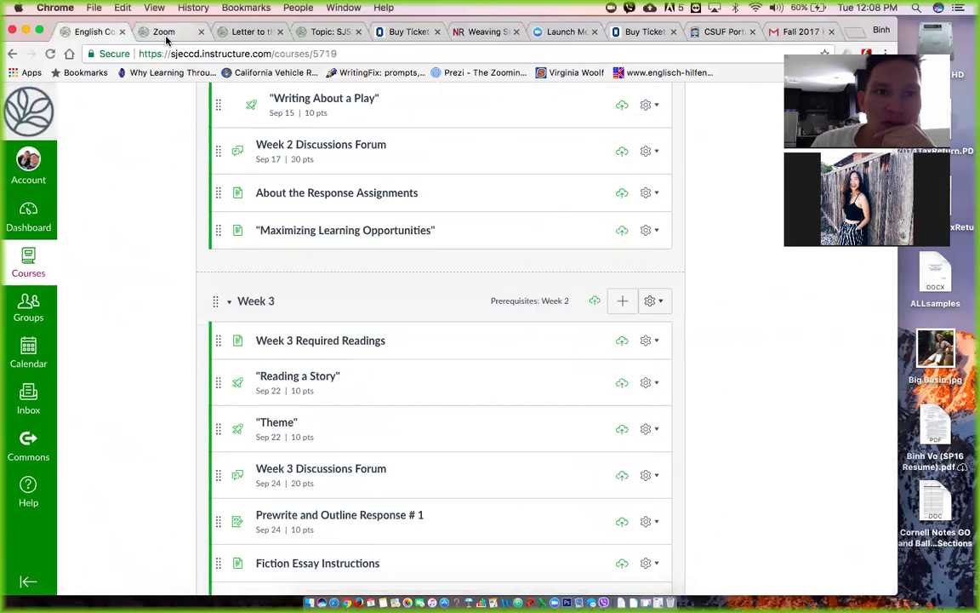
left_click(158, 34)
left_click(243, 31)
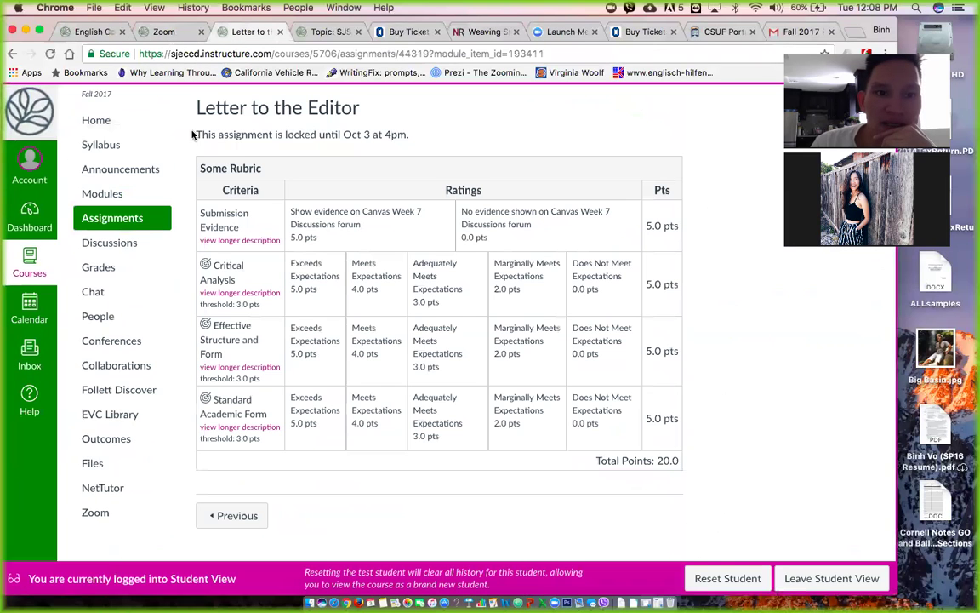
left_click(143, 192)
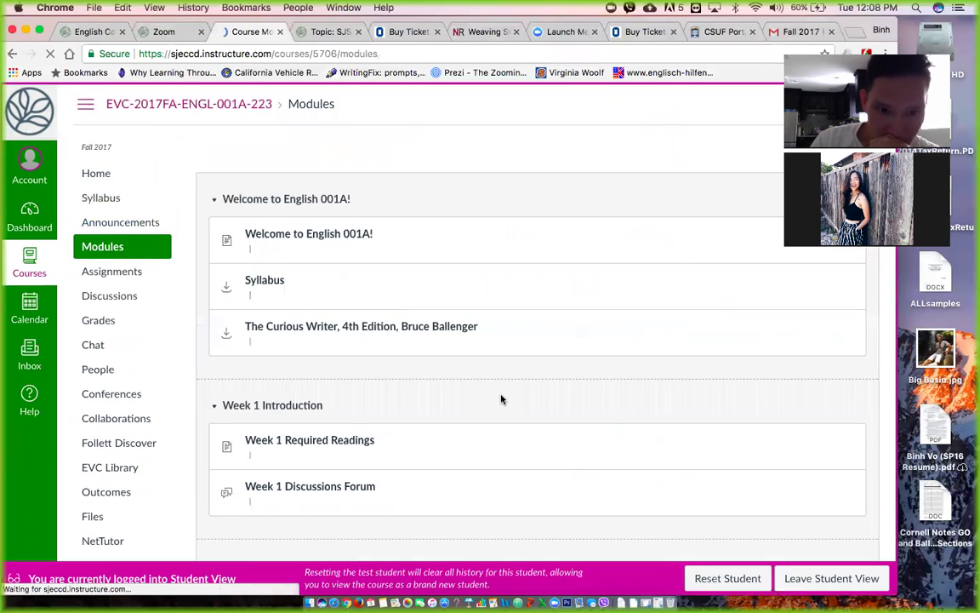
scroll(501, 400, "down", 15)
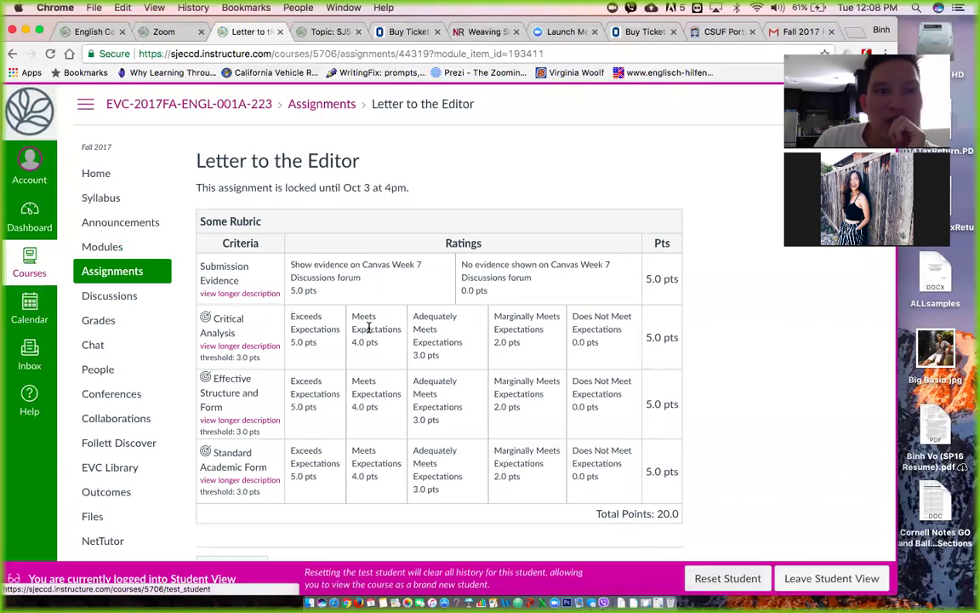
left_click(50, 53)
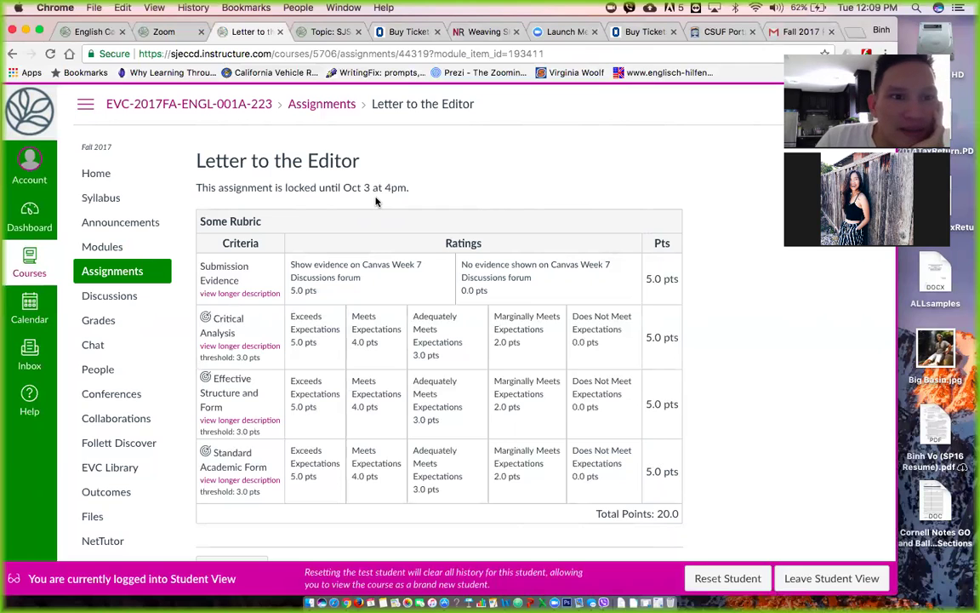
Step: Reload the Letter to the Editor assignment and scroll down to its instructions
left_click(51, 53)
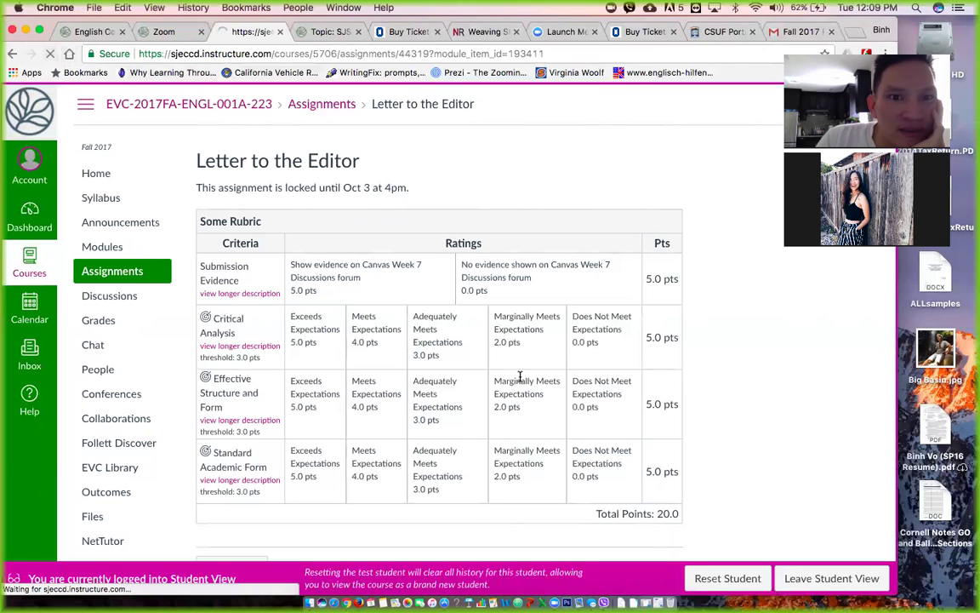
scroll(520, 376, "down", 4)
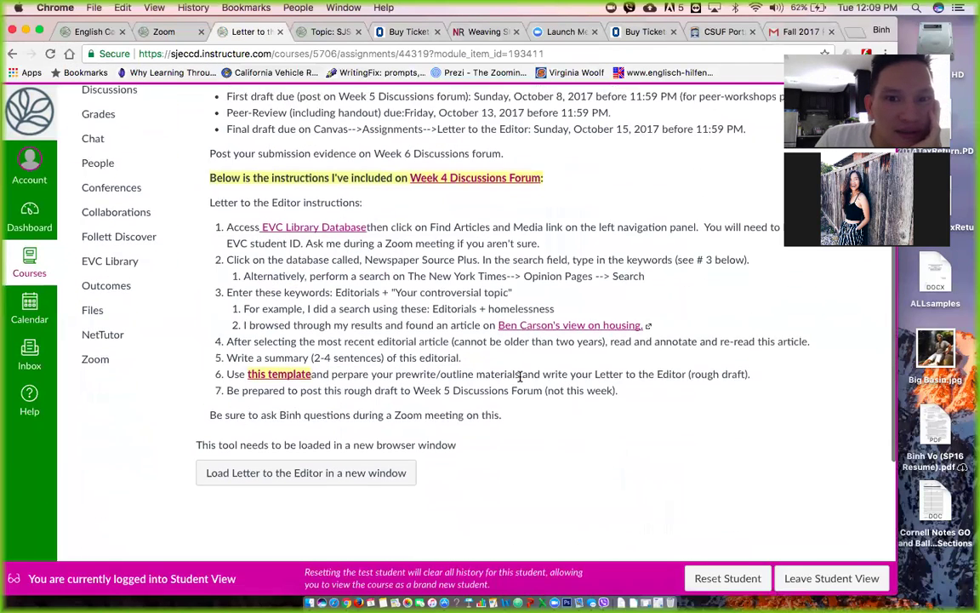
scroll(520, 376, "down", 2)
scroll(520, 376, "up", 6)
scroll(520, 377, "down", 3)
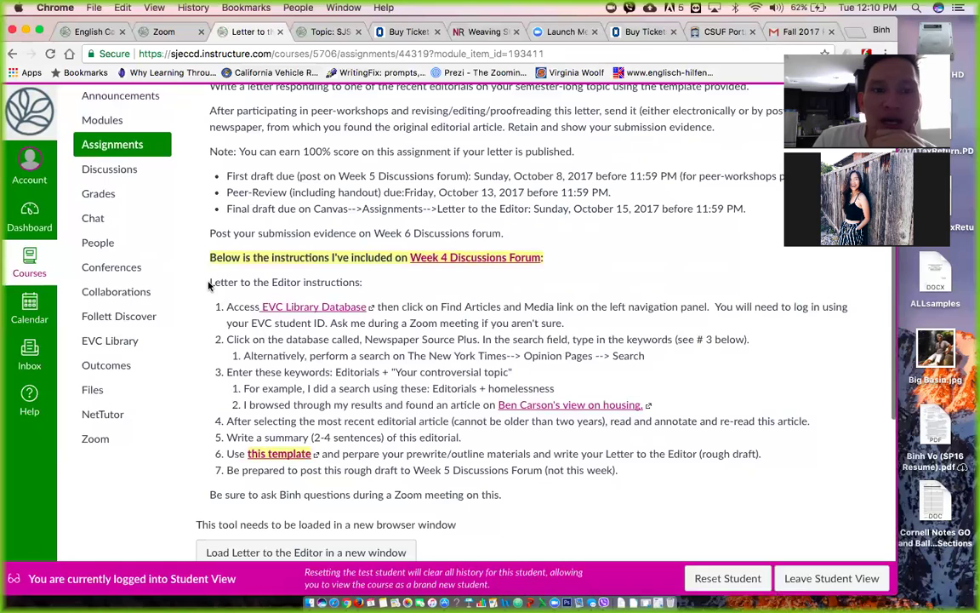
Step: Highlight the instructions list, clear the selection, and open a new blank browser tab
left_click_drag(209, 285, 594, 483)
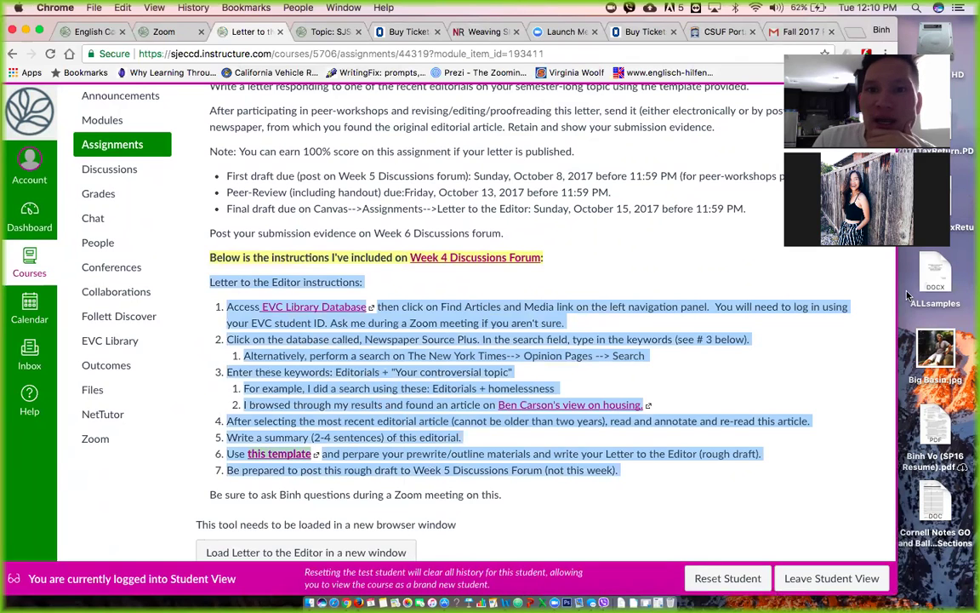
left_click(366, 406)
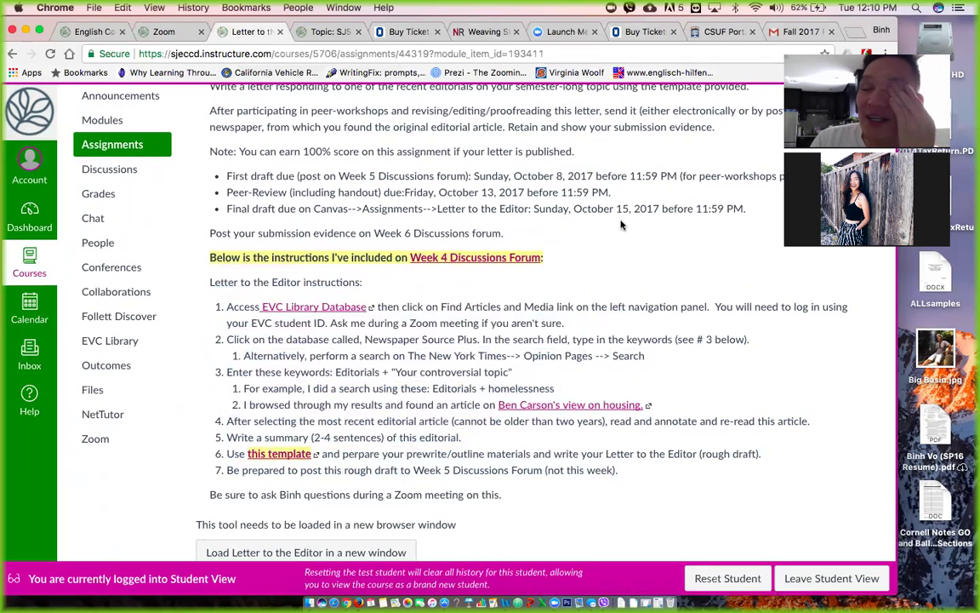
left_click(841, 38)
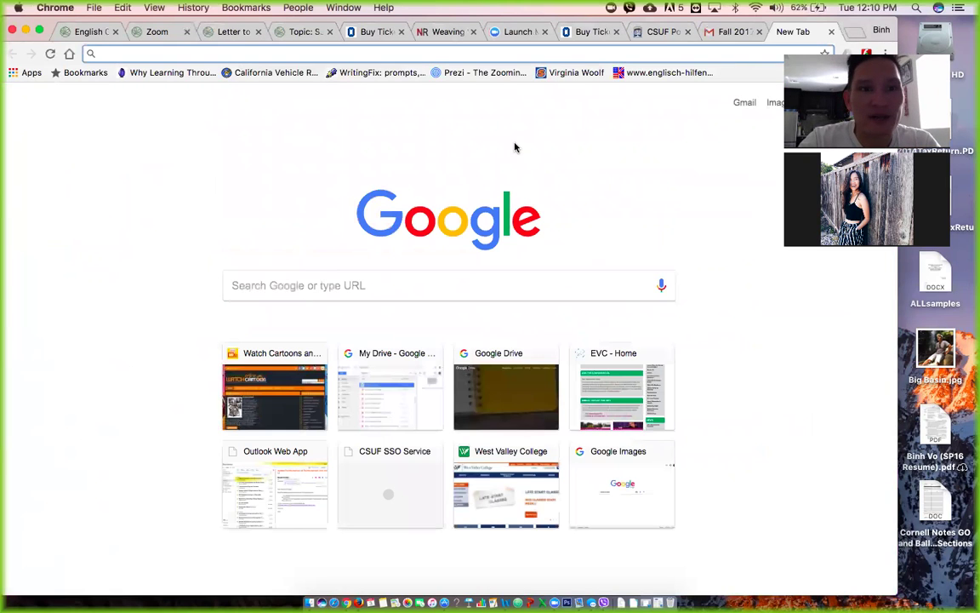
Step: Search Google for 'the new york times' and open the nytimes.com home page
type("the new yorks")
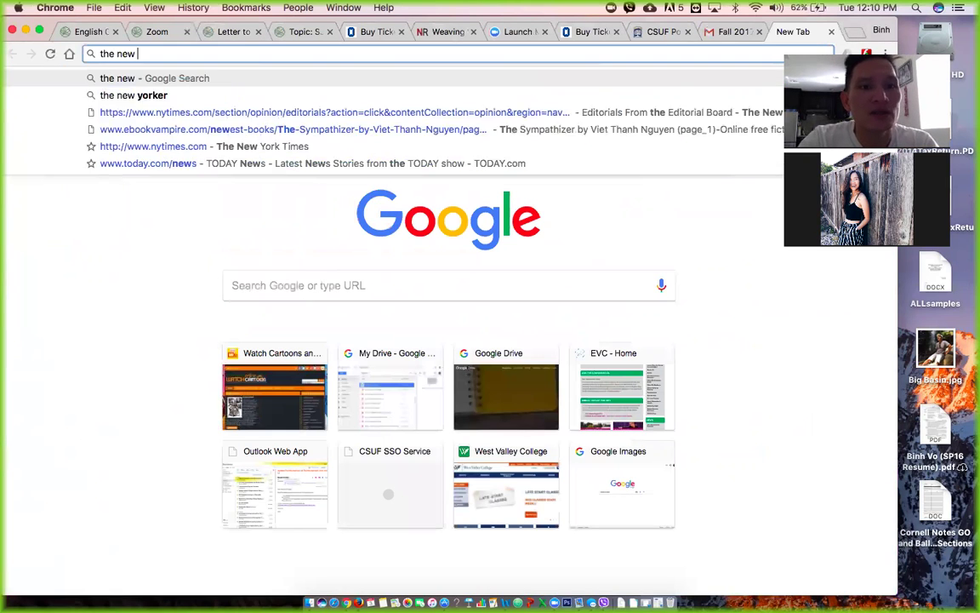
key("BackSpace")
type("times")
key("Return")
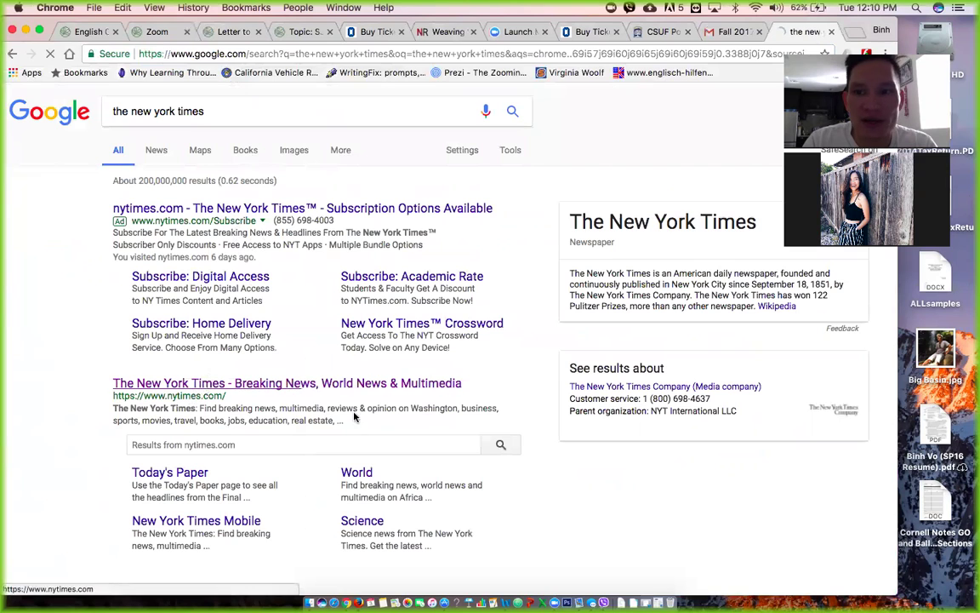
left_click(204, 385)
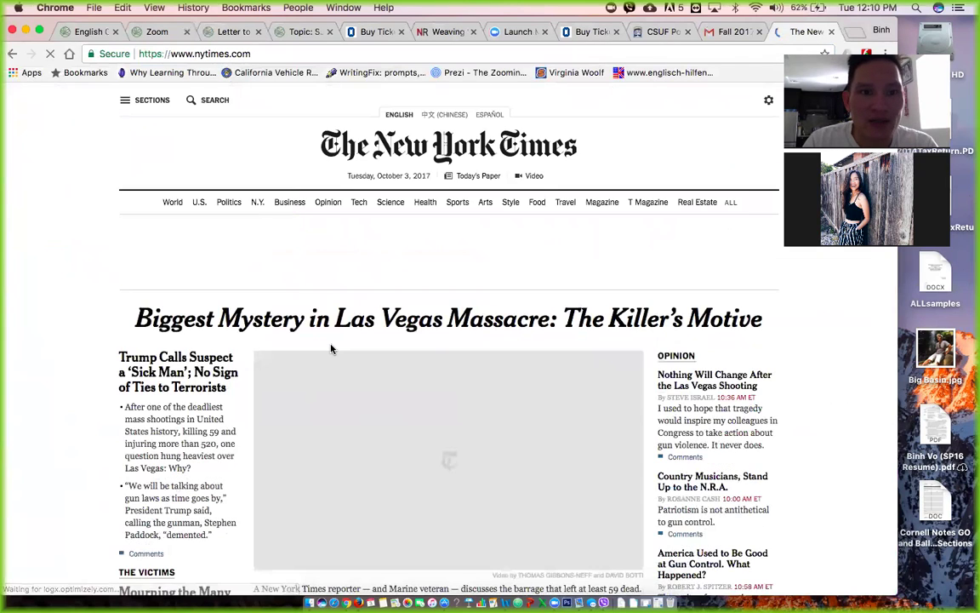
Step: From the Sections menu, go to Opinion's Editorials From the Editorial Board page
left_click(127, 100)
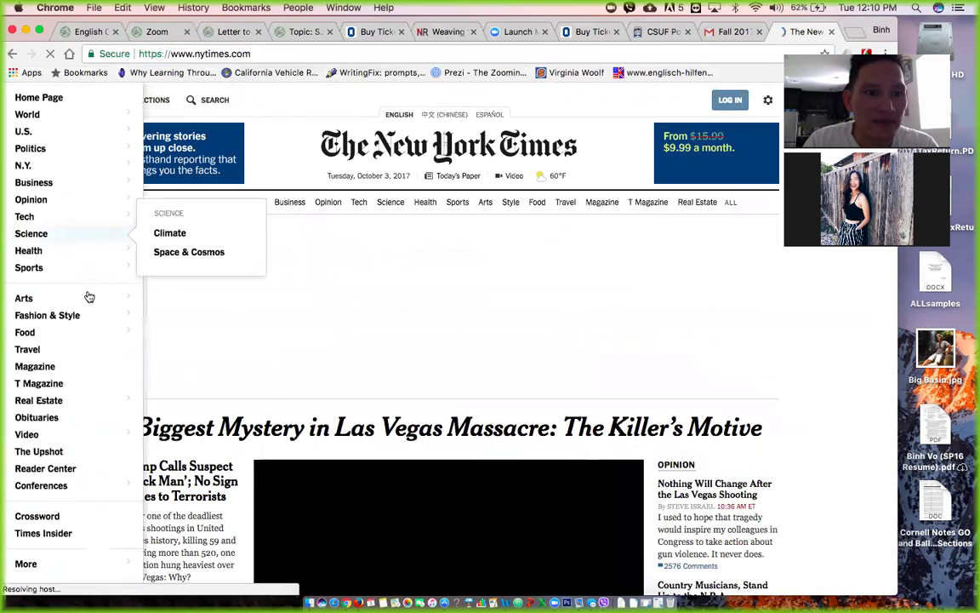
mouse_move(89, 297)
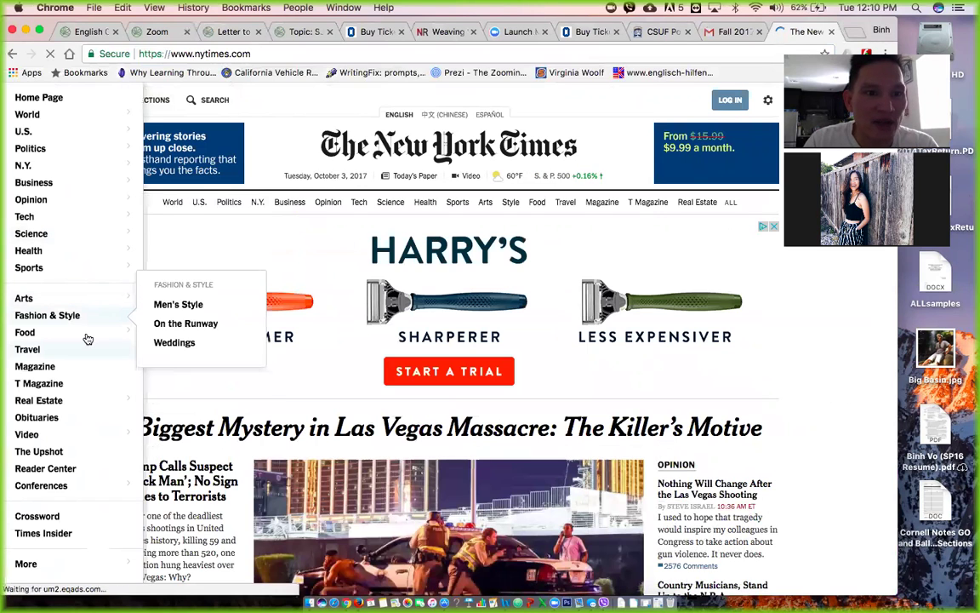
mouse_move(89, 338)
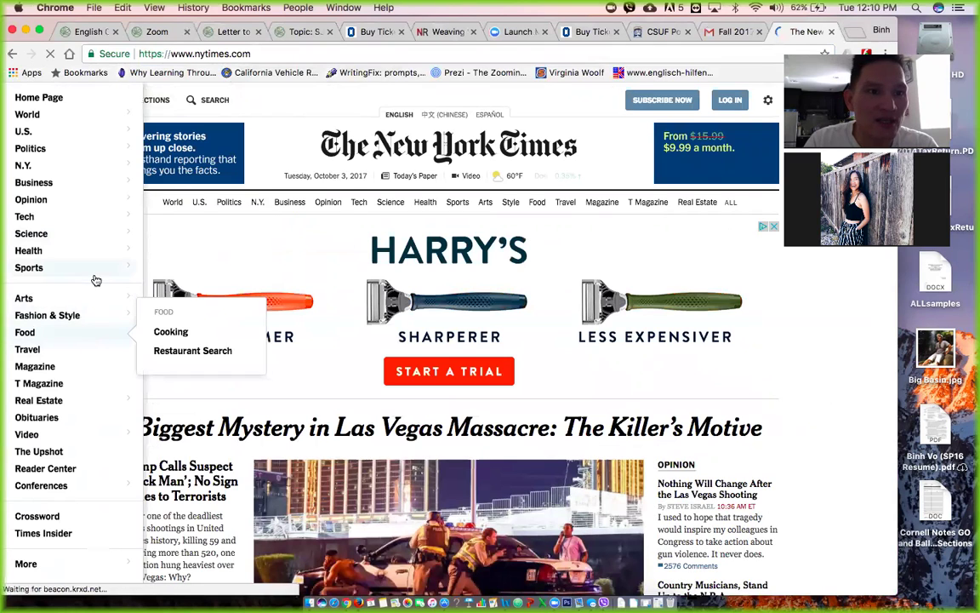
mouse_move(106, 202)
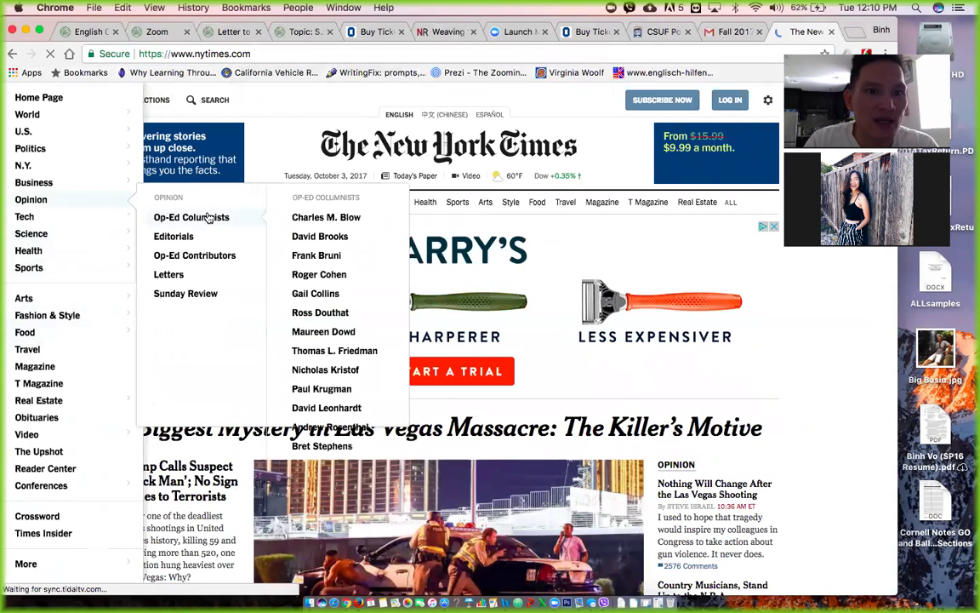
left_click(188, 239)
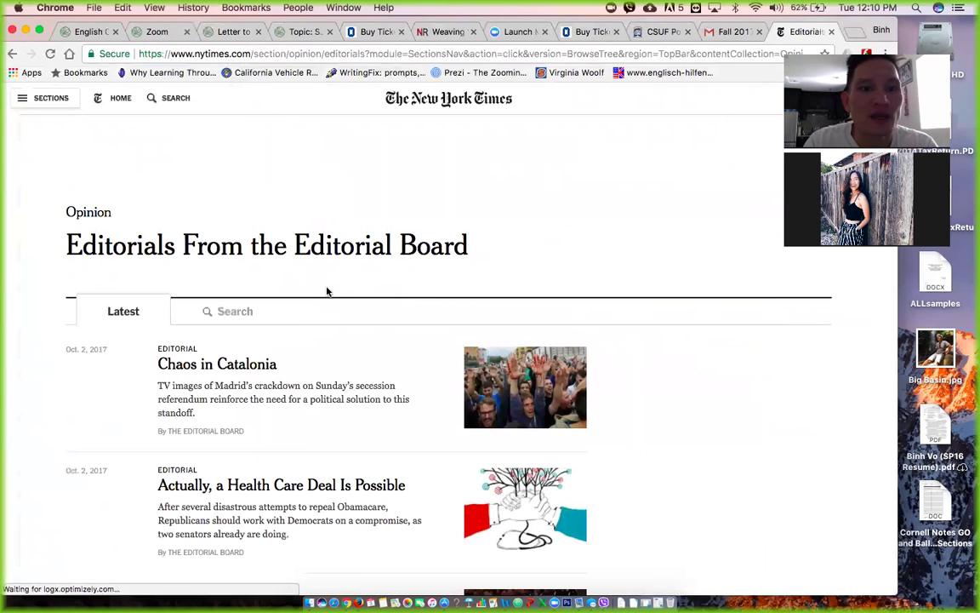
Step: Search the editorials for 'immigration'
left_click(253, 309)
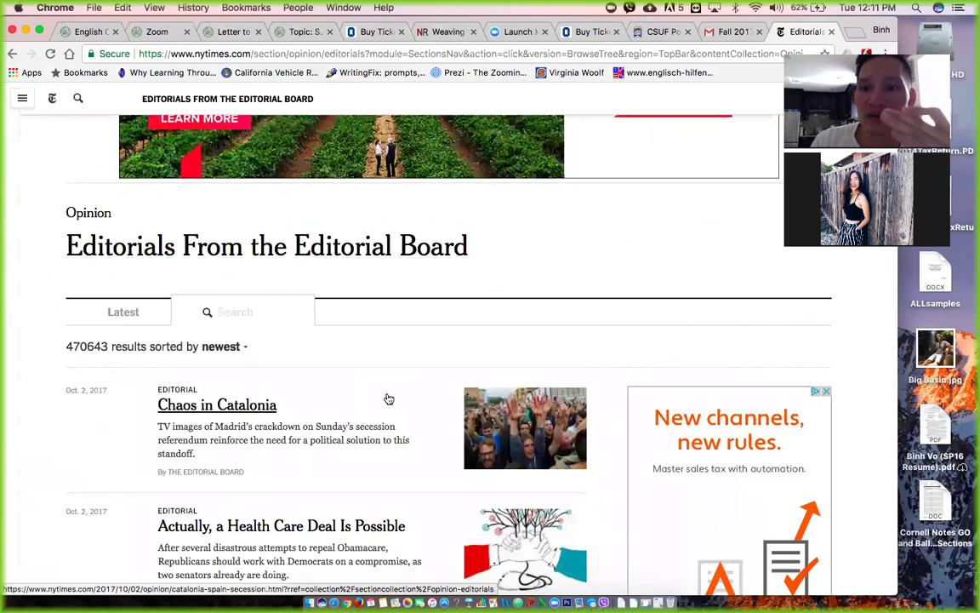
type("immigration")
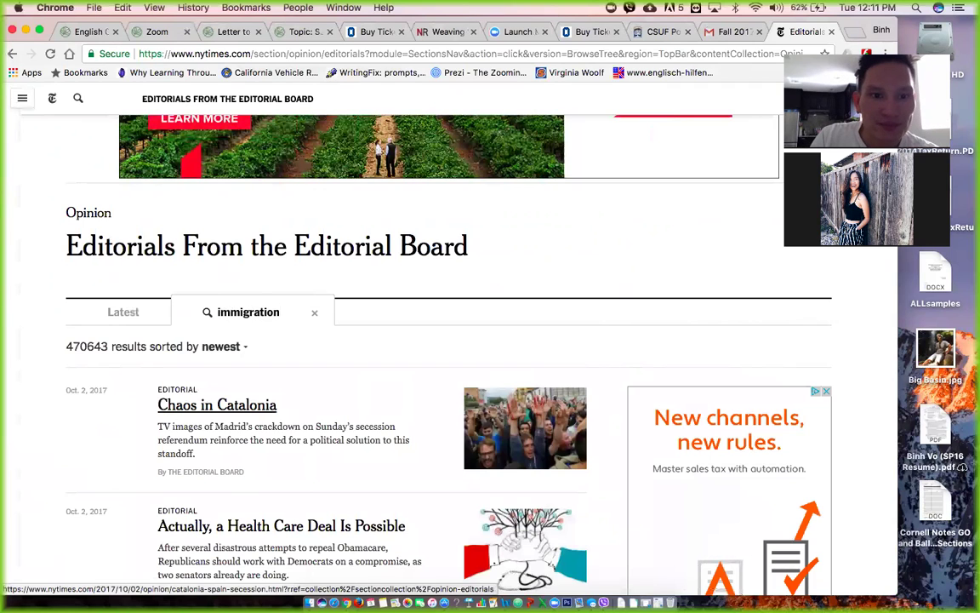
key("Return")
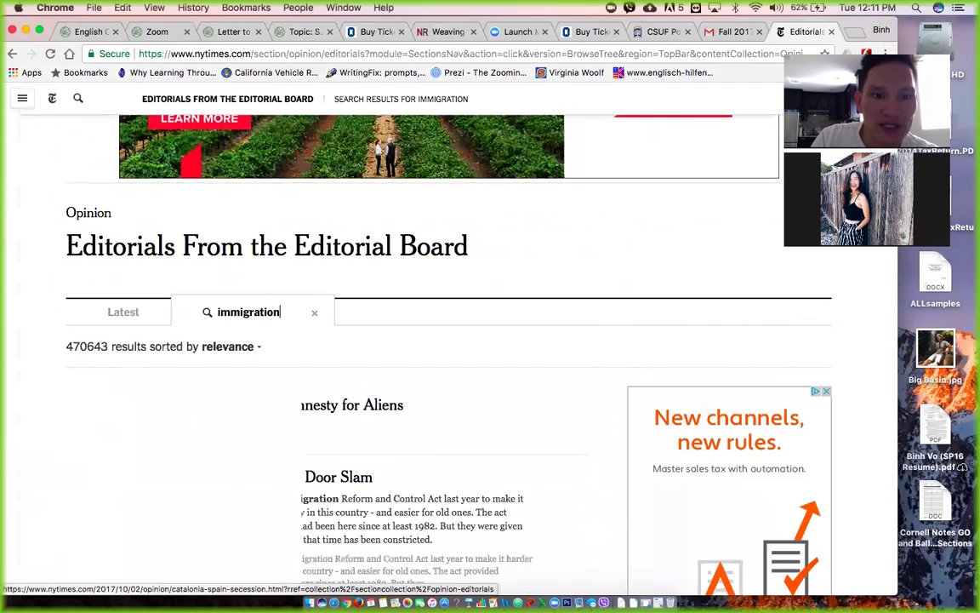
Step: Sort the immigration results by newest first
scroll(330, 400, "down", 1)
scroll(330, 400, "down", 1)
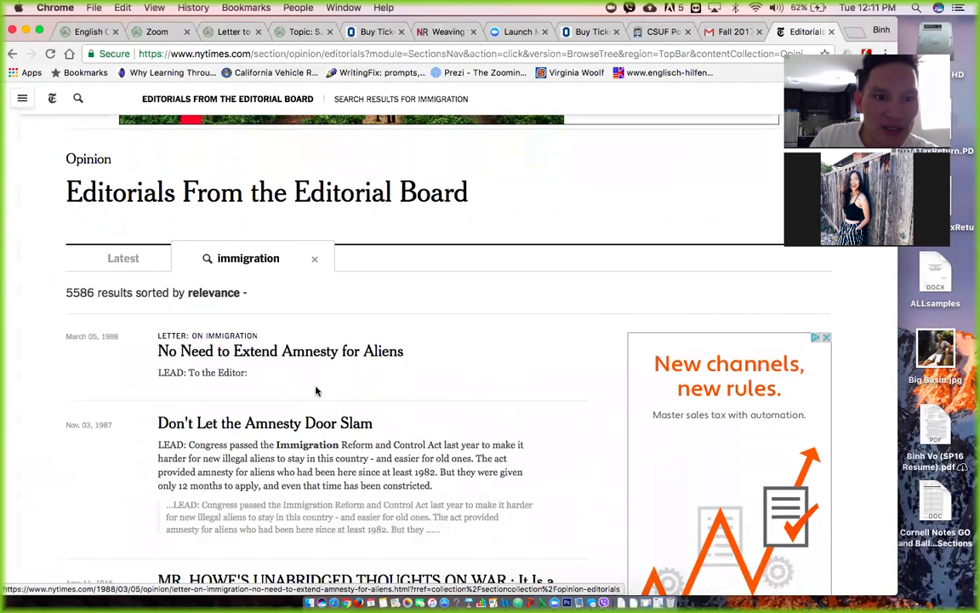
left_click(236, 294)
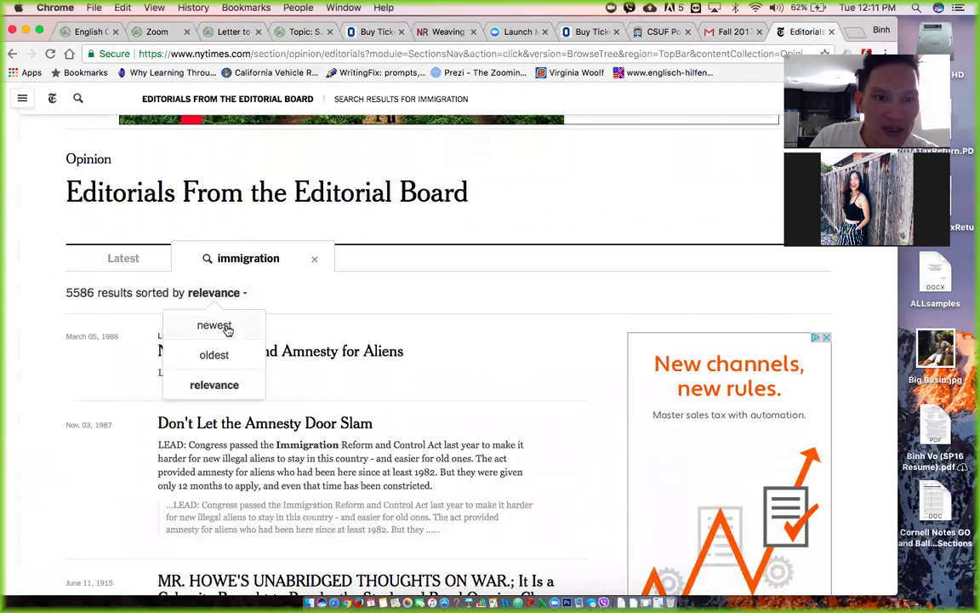
left_click(215, 325)
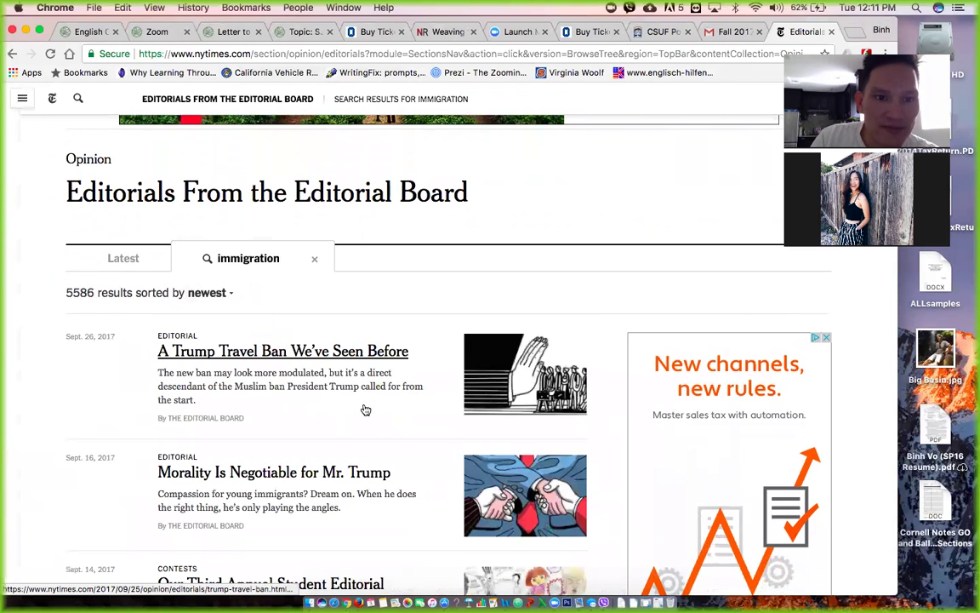
scroll(363, 409, "down", 2)
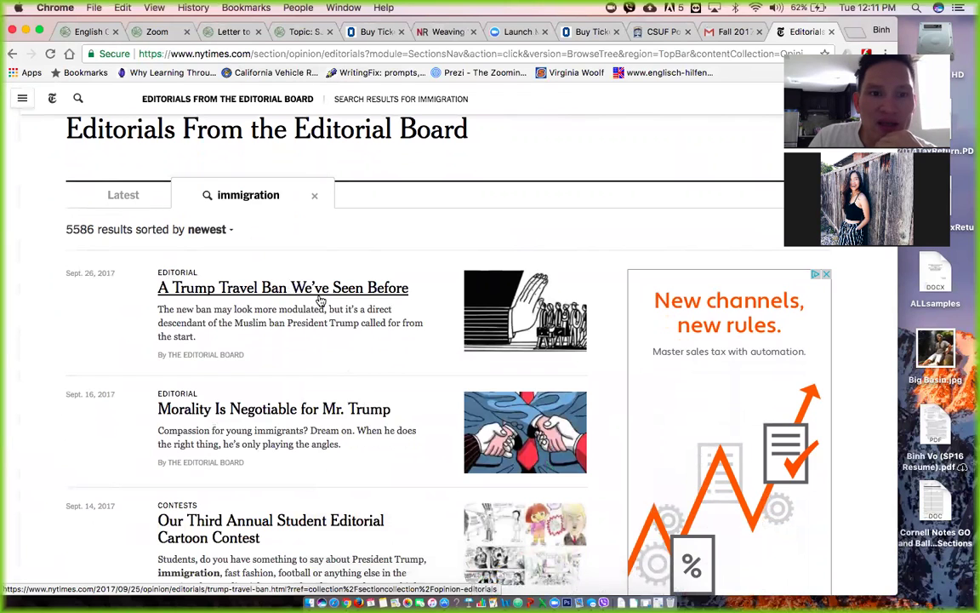
Step: Open the top result, 'A Trump Travel Ban We've Seen Before', and scroll through the article
left_click(320, 298)
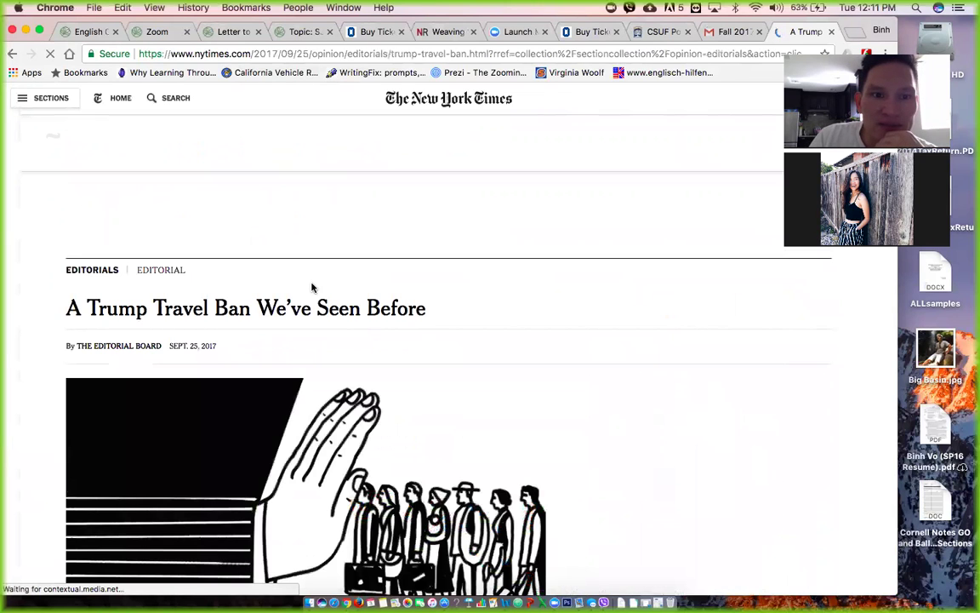
scroll(313, 289, "down", 5)
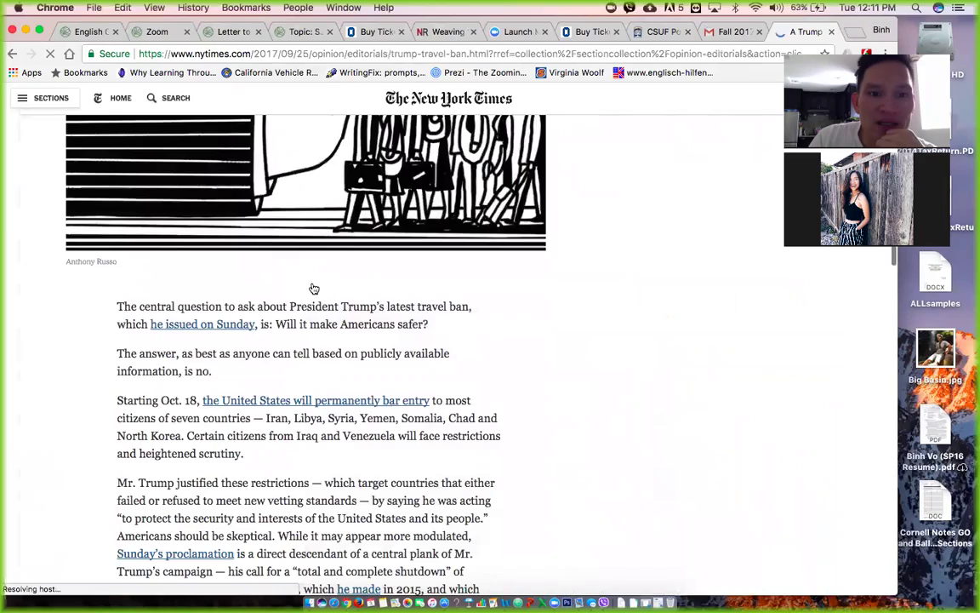
scroll(313, 288, "down", 10)
scroll(313, 288, "down", 8)
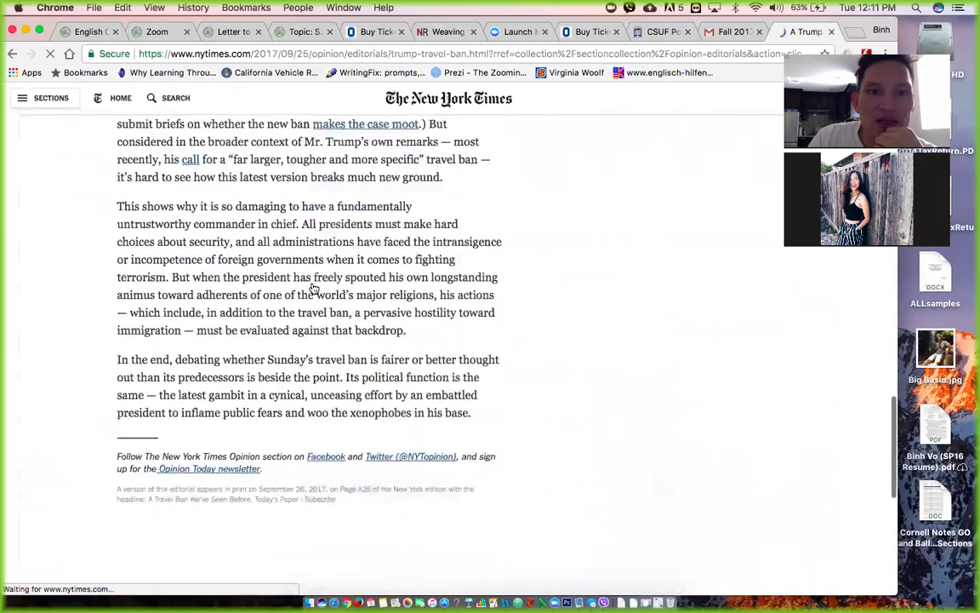
scroll(313, 288, "down", 5)
scroll(313, 289, "up", 15)
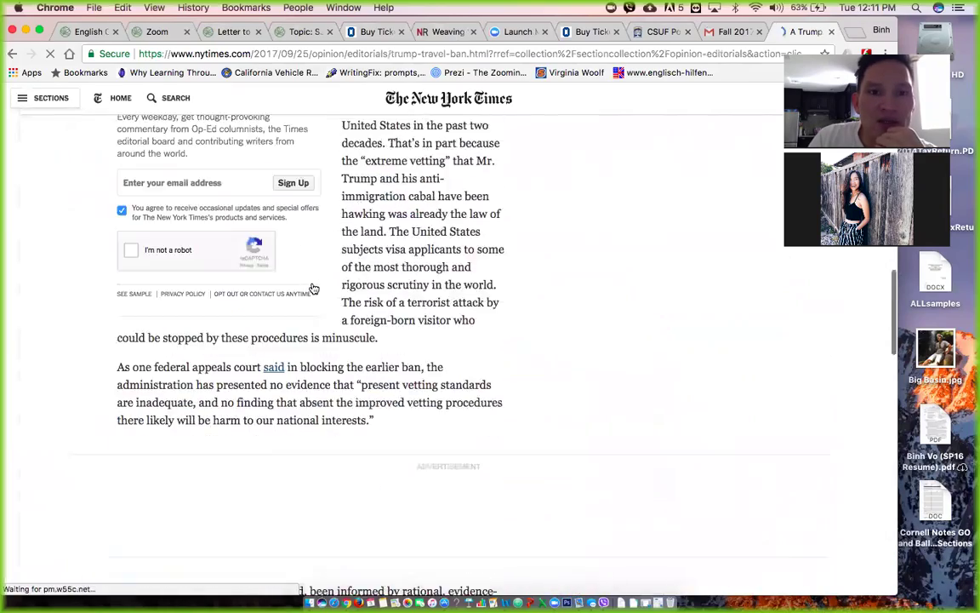
scroll(313, 288, "up", 8)
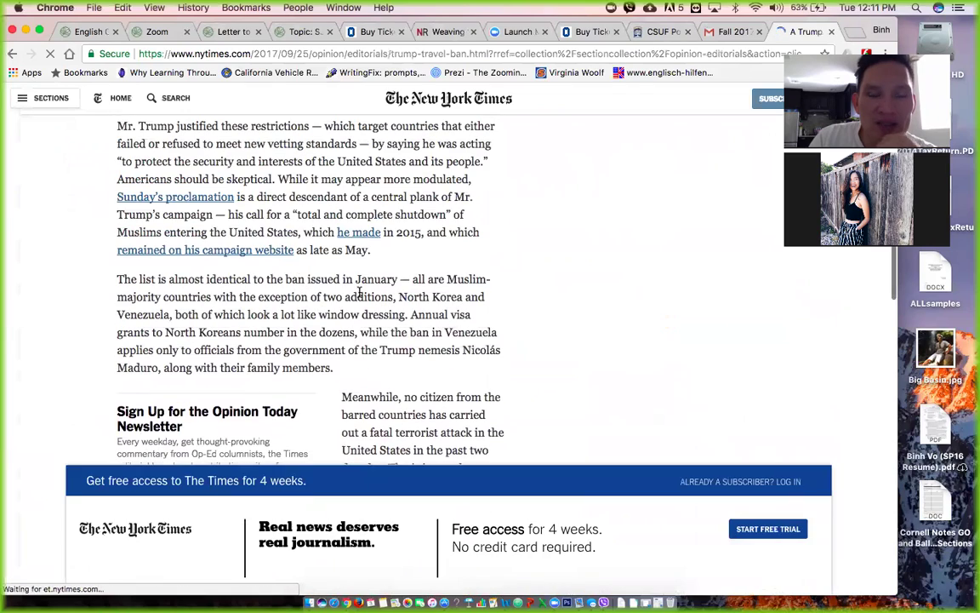
scroll(359, 291, "up", 8)
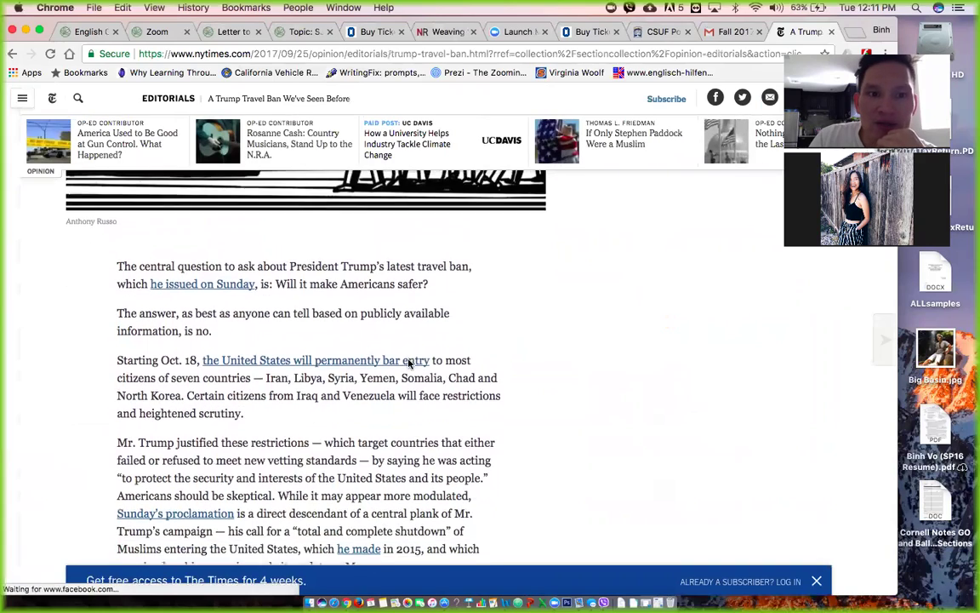
scroll(408, 364, "down", 5)
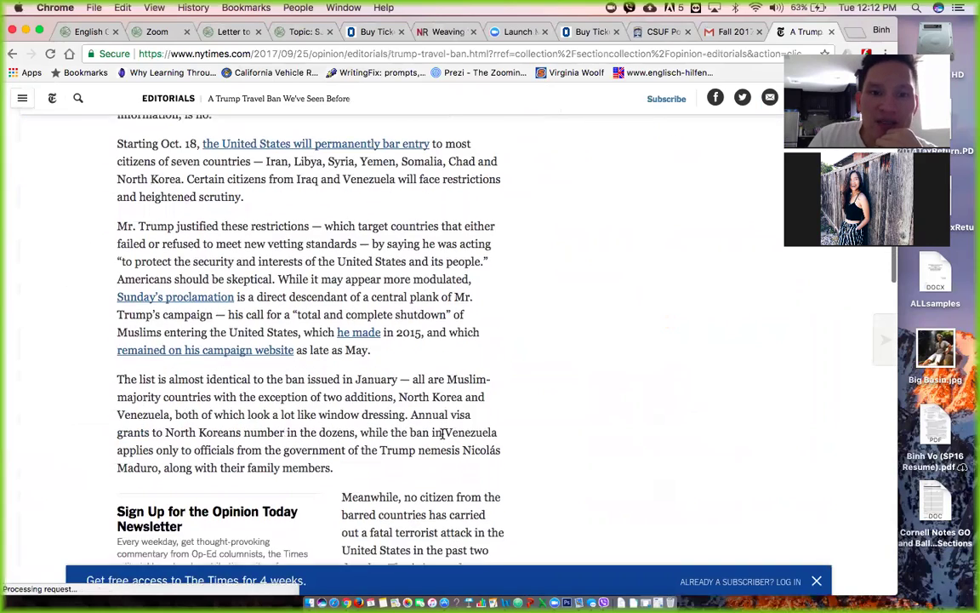
scroll(442, 434, "down", 10)
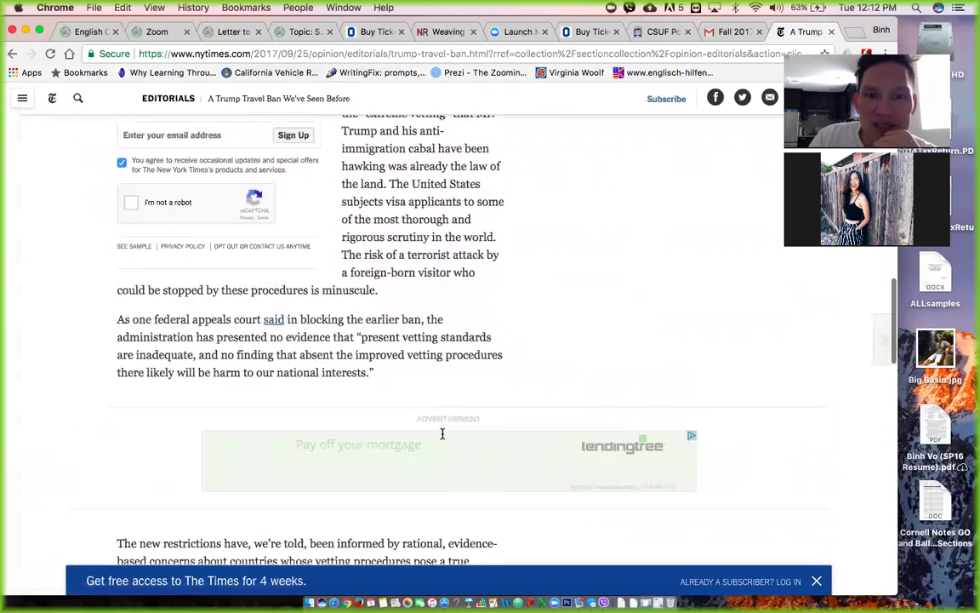
scroll(442, 434, "up", 10)
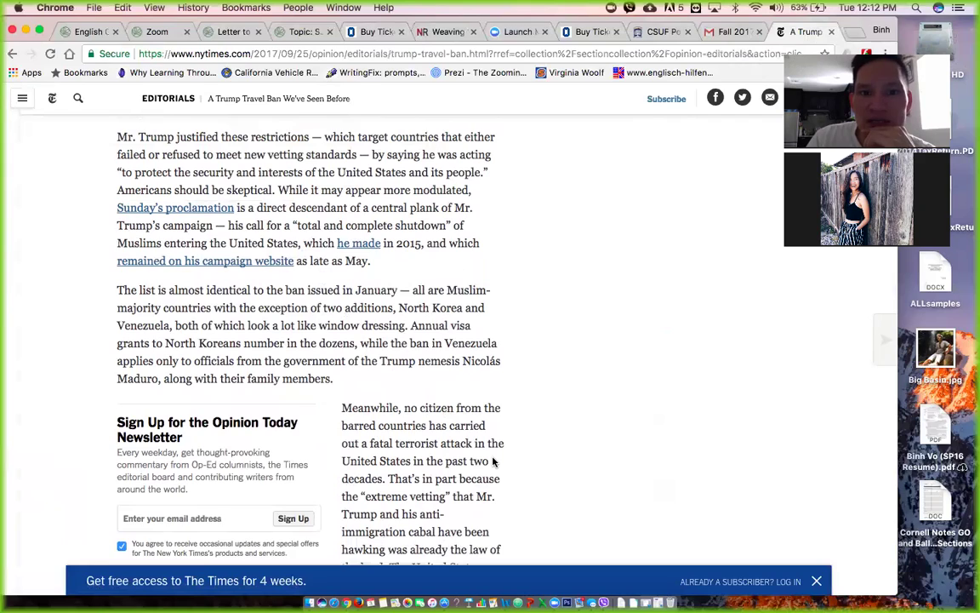
scroll(492, 461, "up", 10)
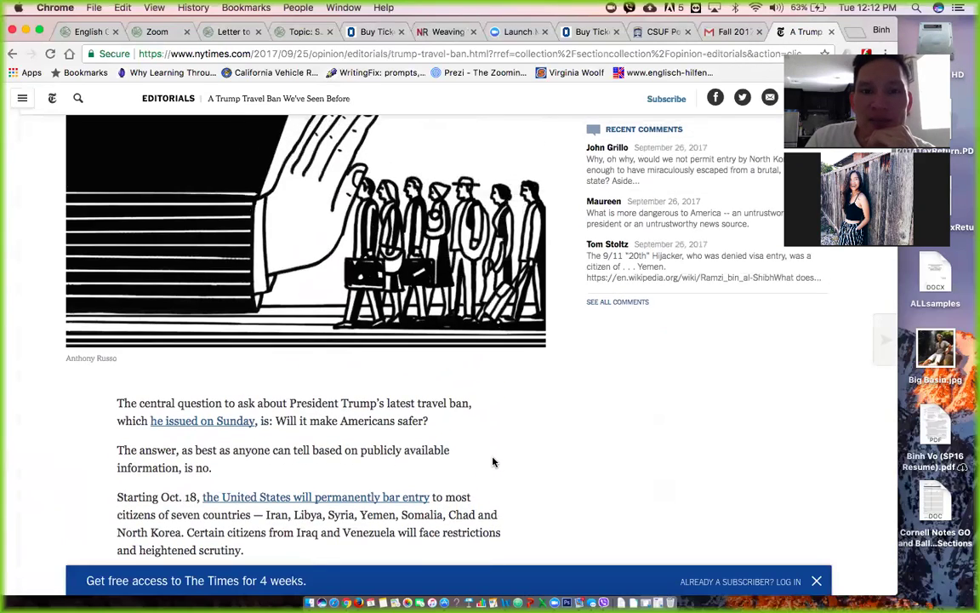
Step: Open the assignment's 'this template' letter outline Google Doc, skim it, then switch to the Zoom tab
left_click(222, 31)
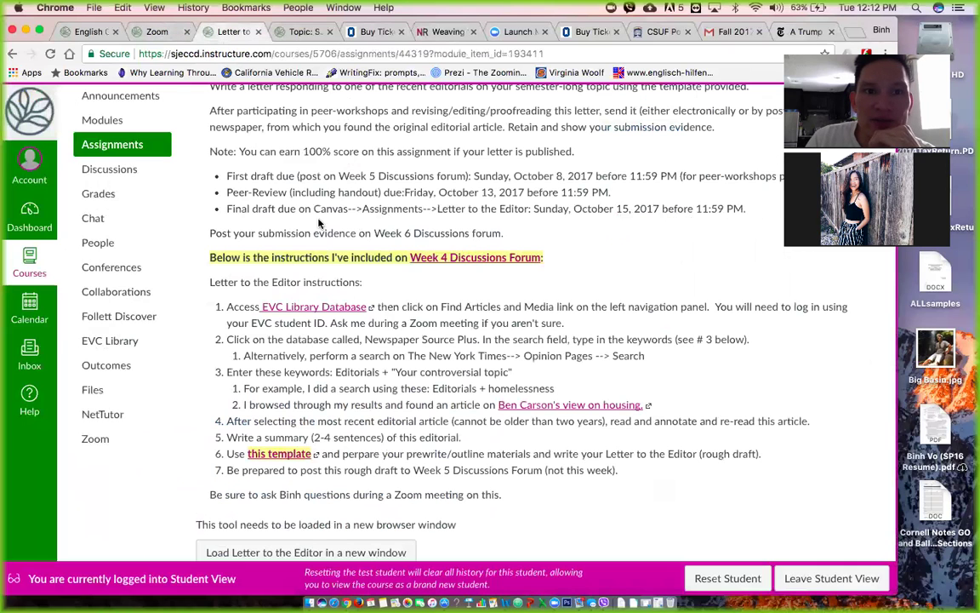
left_click(279, 453)
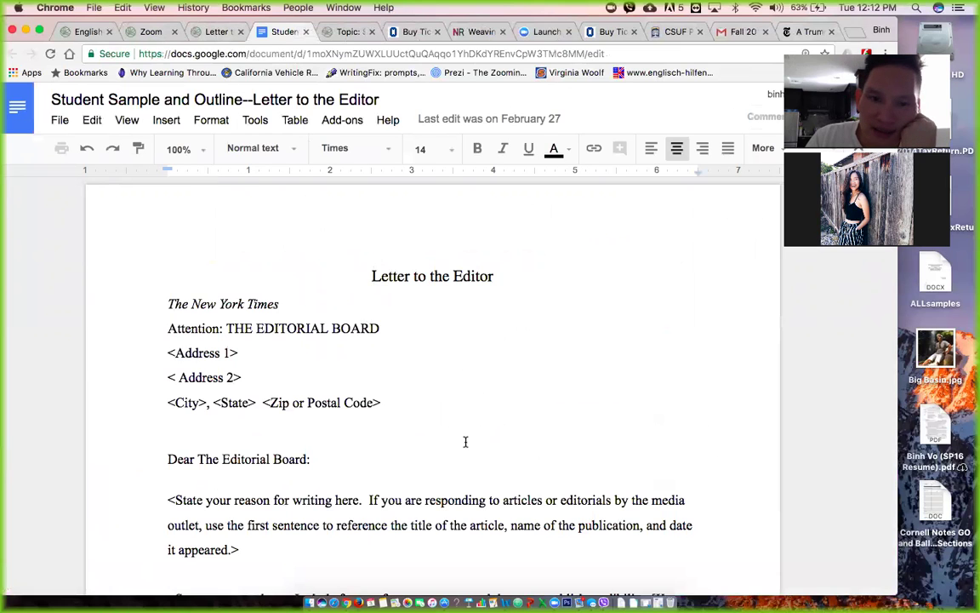
scroll(465, 442, "down", 8)
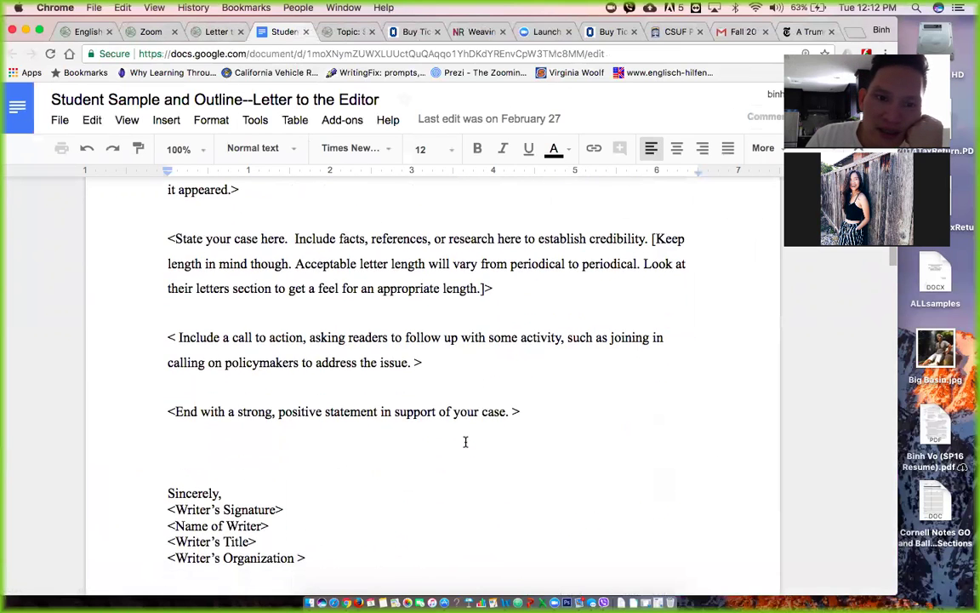
scroll(465, 441, "down", 2)
scroll(465, 442, "down", 10)
scroll(466, 441, "down", 4)
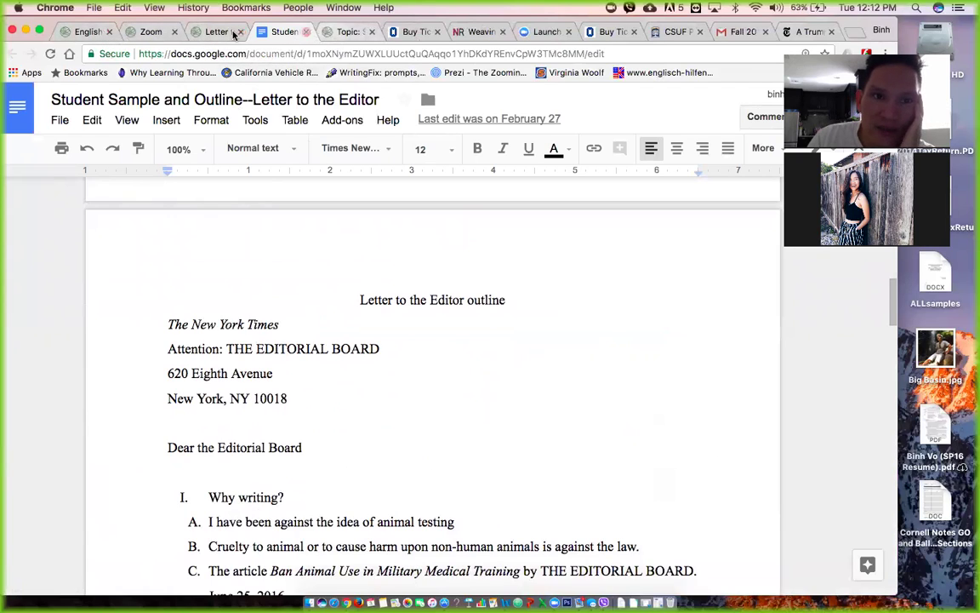
left_click(152, 31)
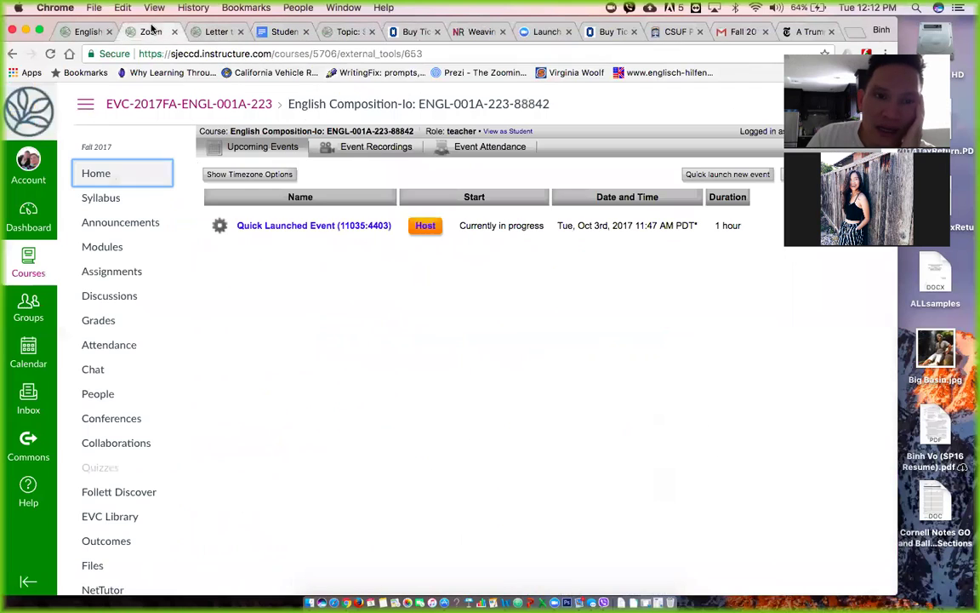
Step: Open Modules in a new tab and go to the Week 4 Discussions Forum
right_click(122, 255)
left_click(152, 259)
left_click(197, 33)
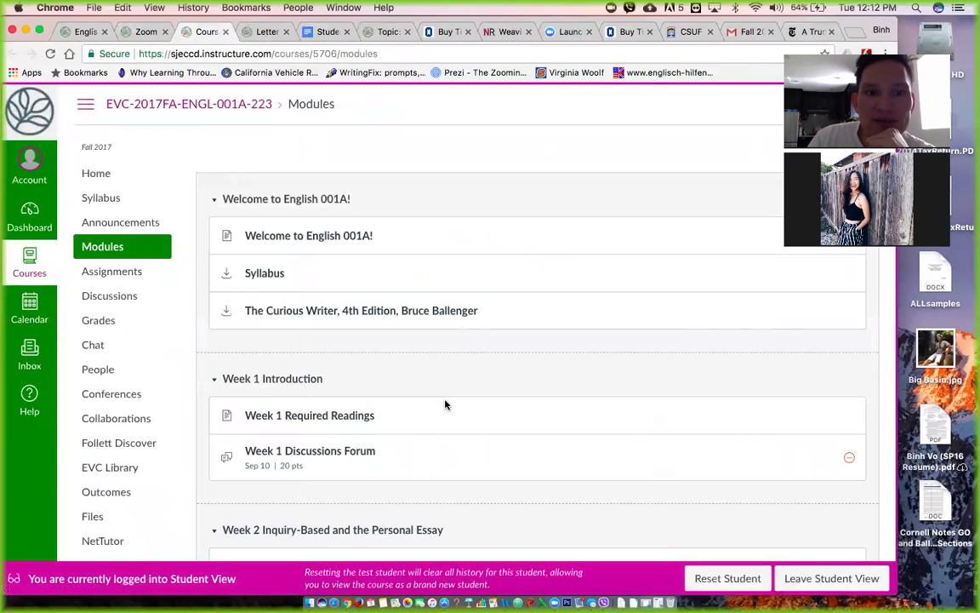
scroll(445, 404, "down", 10)
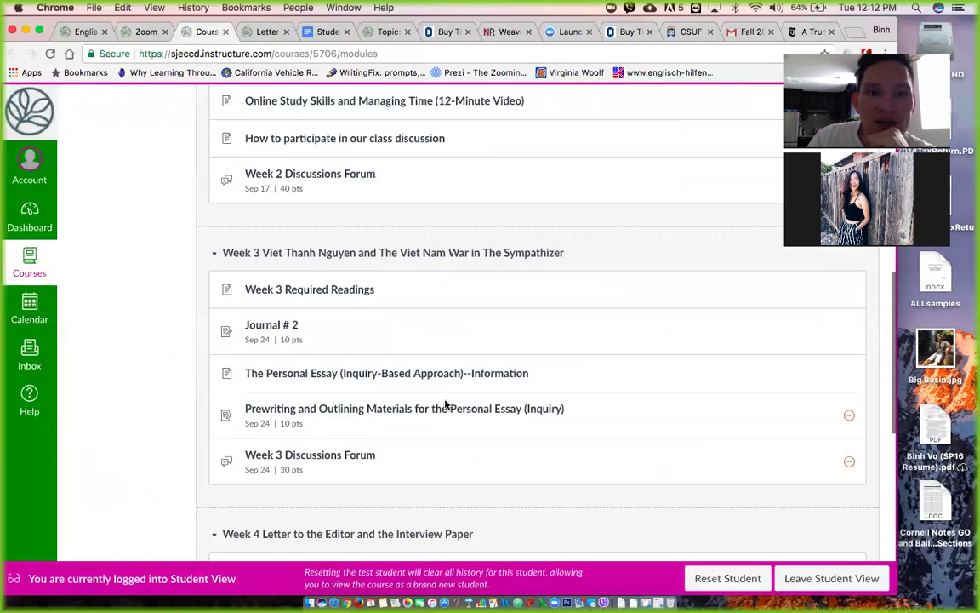
scroll(446, 404, "down", 2)
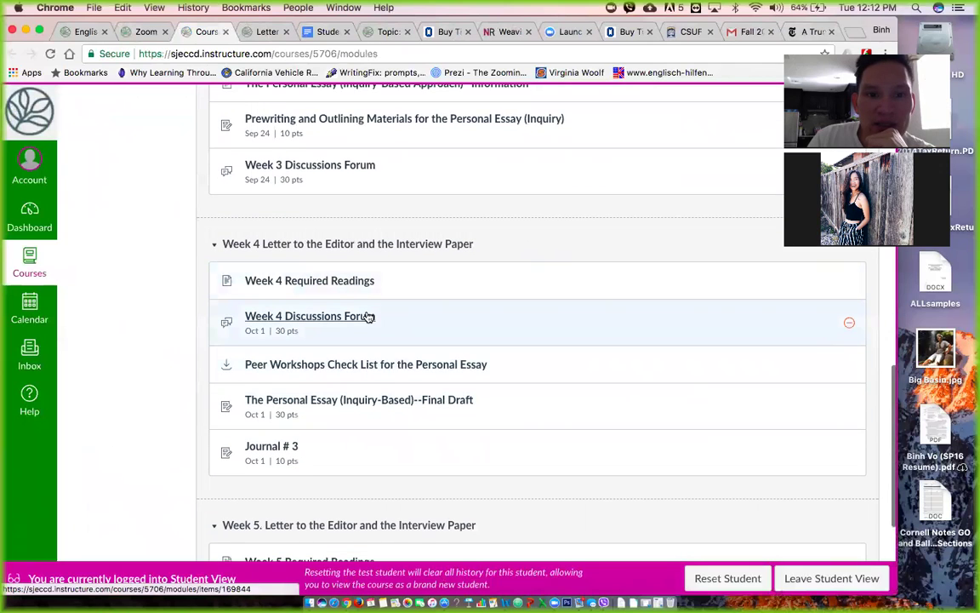
left_click(372, 321)
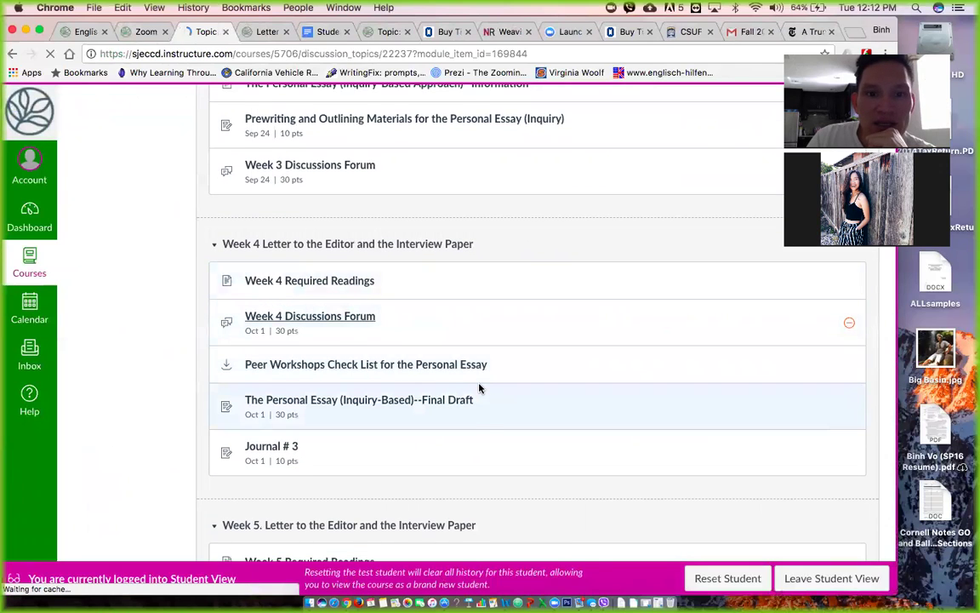
Step: Scroll through the forum's Letter to the Editor steps and Interview Paper introduction
scroll(479, 387, "down", 15)
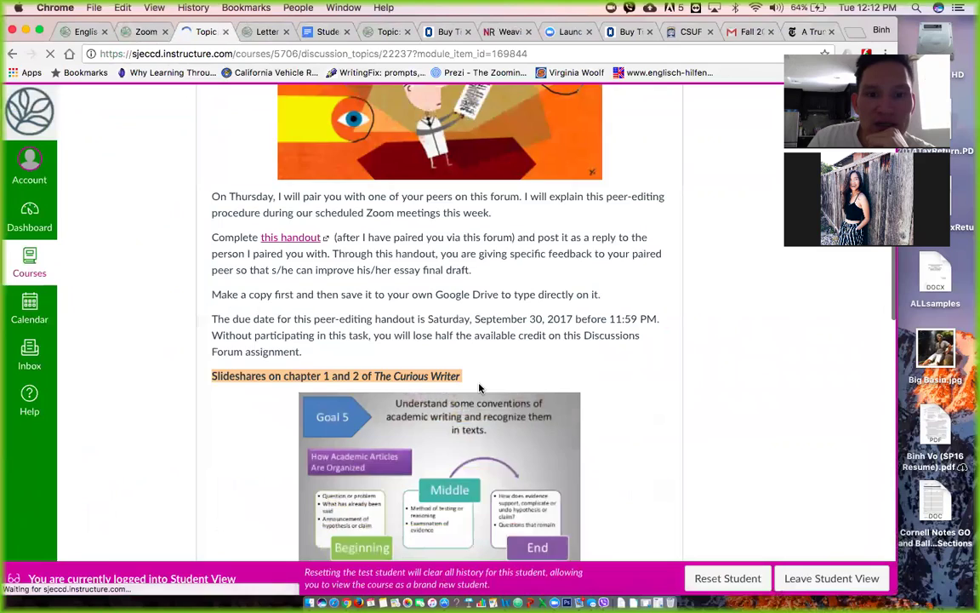
scroll(479, 387, "down", 1)
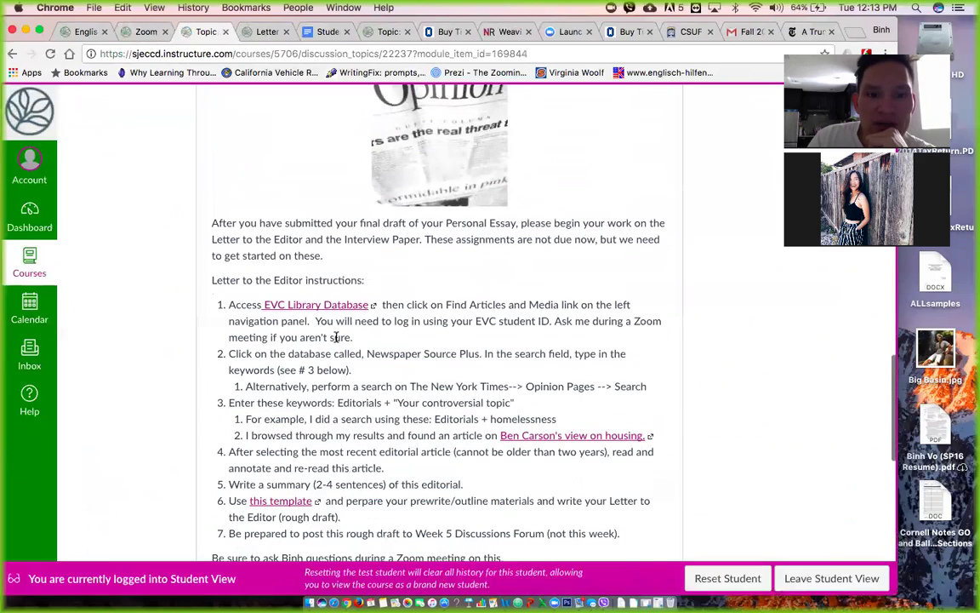
scroll(336, 337, "down", 4)
scroll(413, 388, "up", 1)
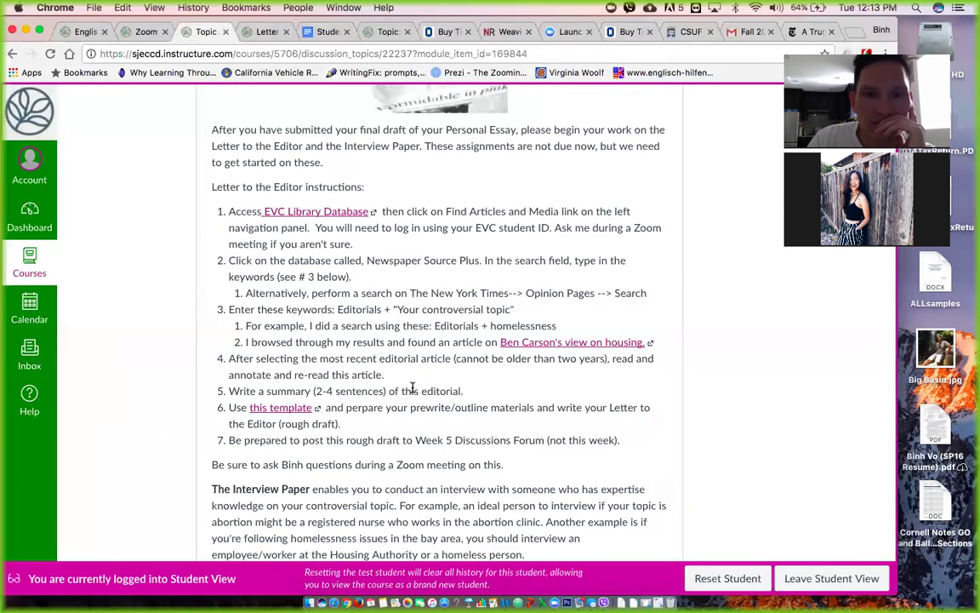
scroll(413, 388, "down", 5)
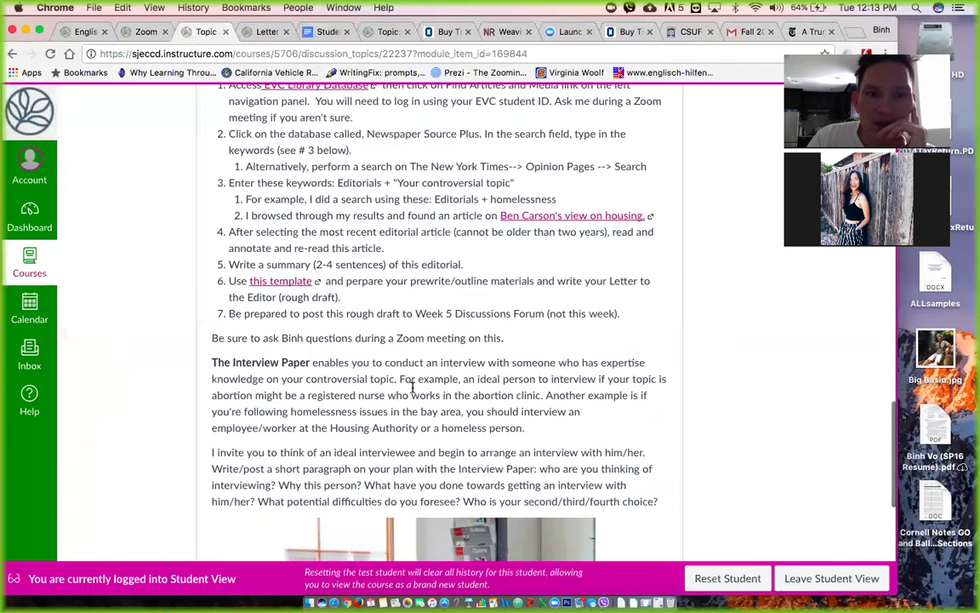
scroll(413, 389, "down", 2)
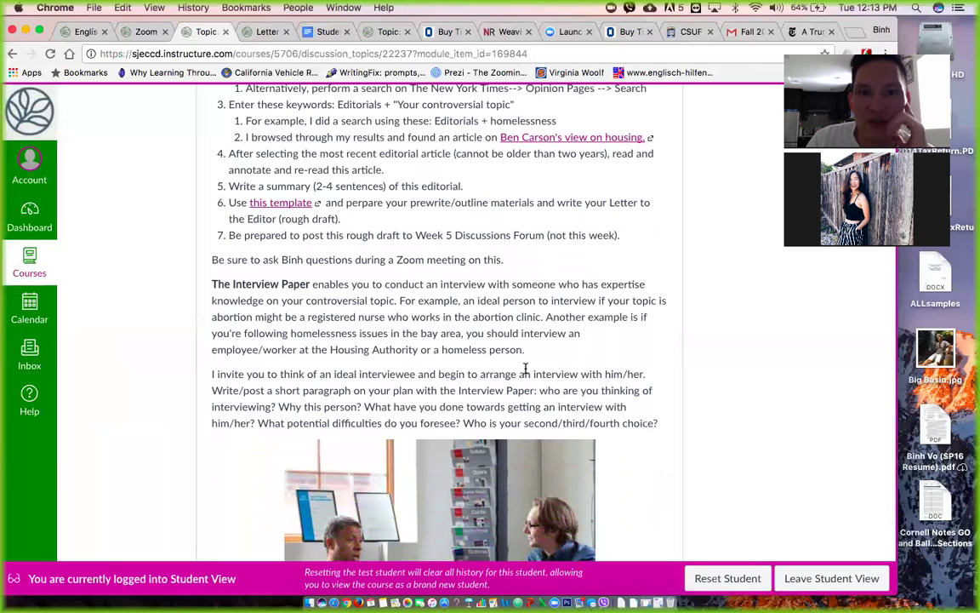
scroll(525, 368, "up", 4)
scroll(601, 480, "down", 2)
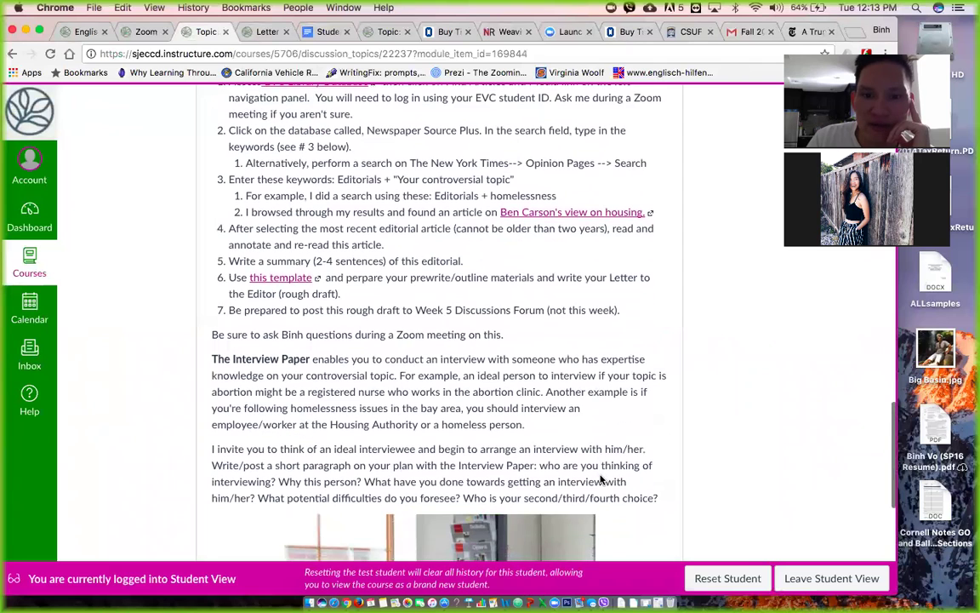
scroll(547, 422, "up", 4)
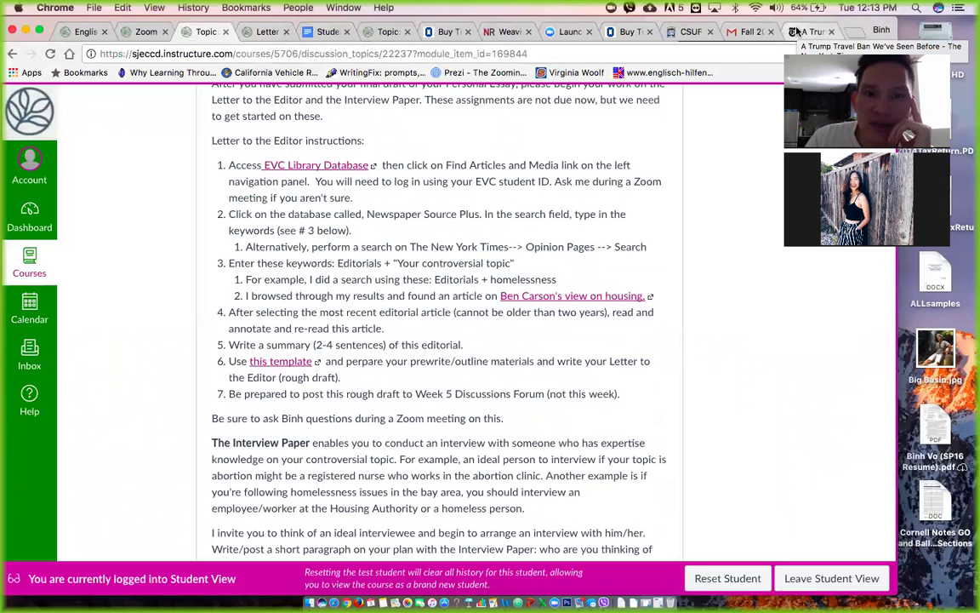
left_click(325, 32)
scroll(409, 298, "down", 3)
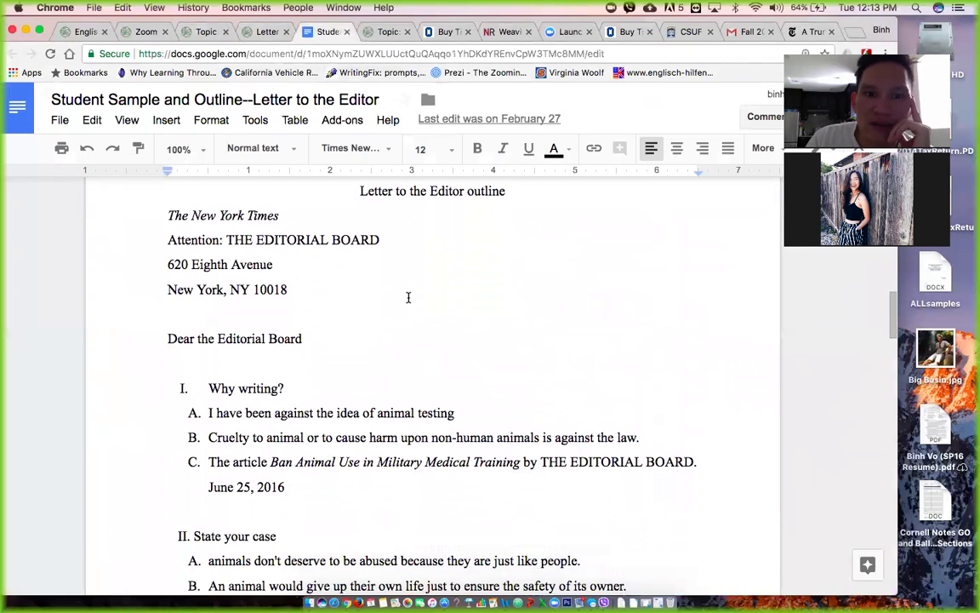
scroll(253, 312, "up", 3)
scroll(253, 312, "down", 4)
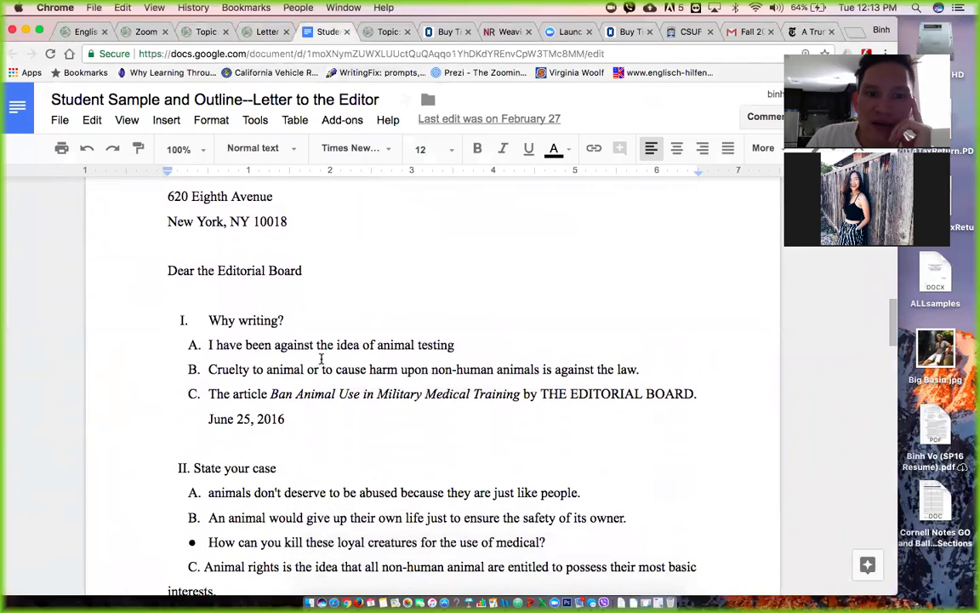
scroll(297, 379, "down", 8)
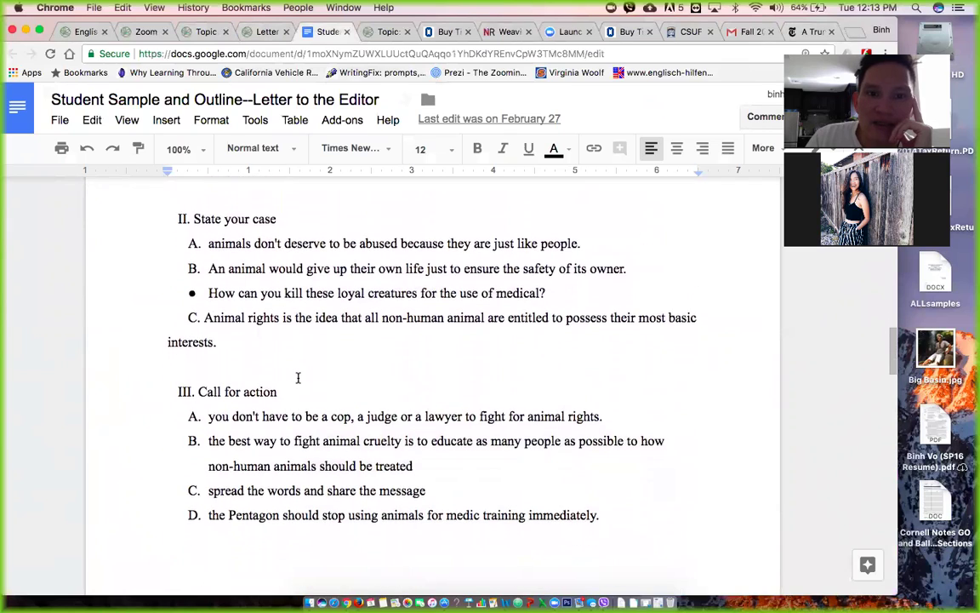
scroll(298, 378, "down", 4)
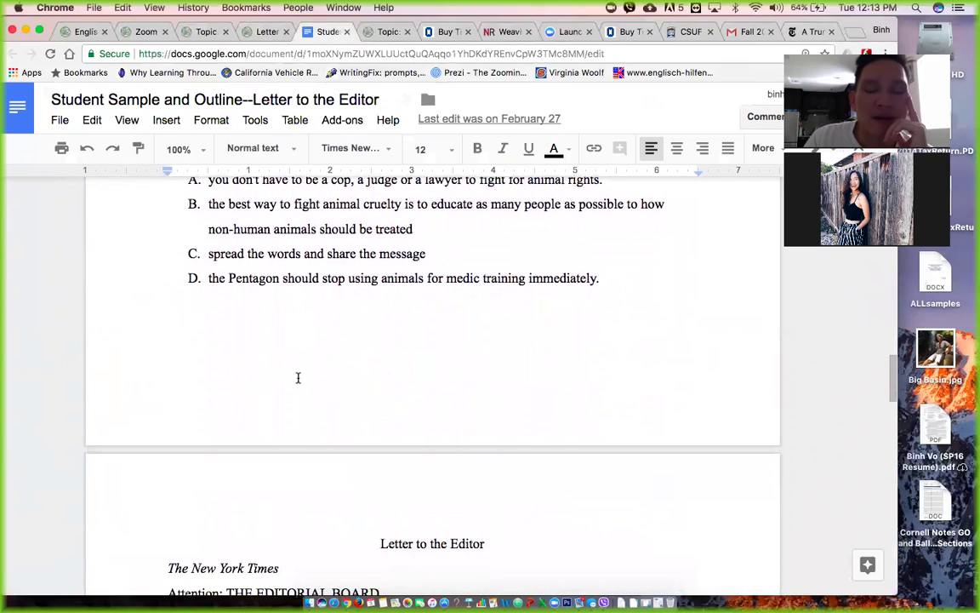
scroll(297, 378, "down", 2)
scroll(298, 378, "up", 12)
scroll(298, 378, "up", 15)
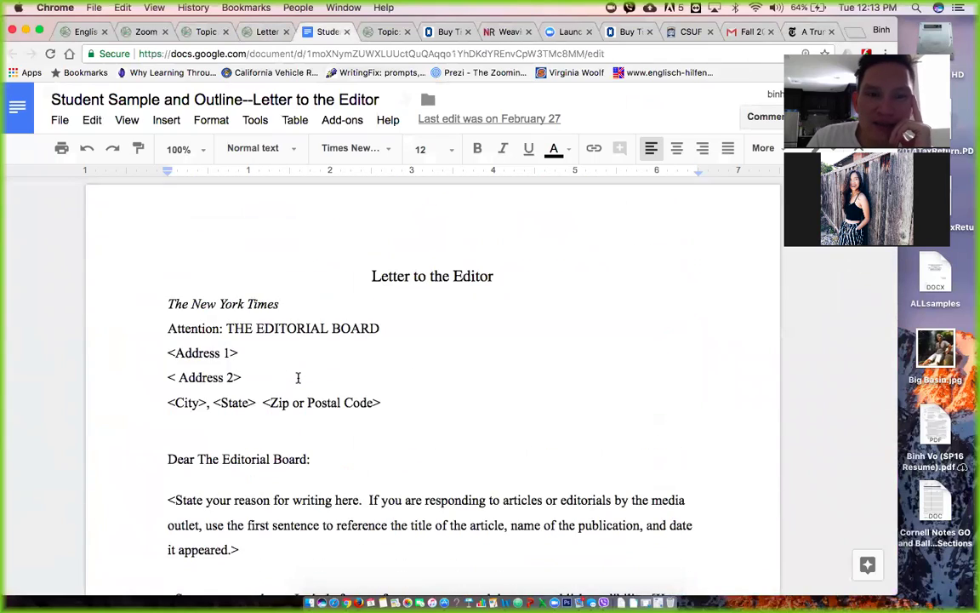
scroll(298, 378, "down", 2)
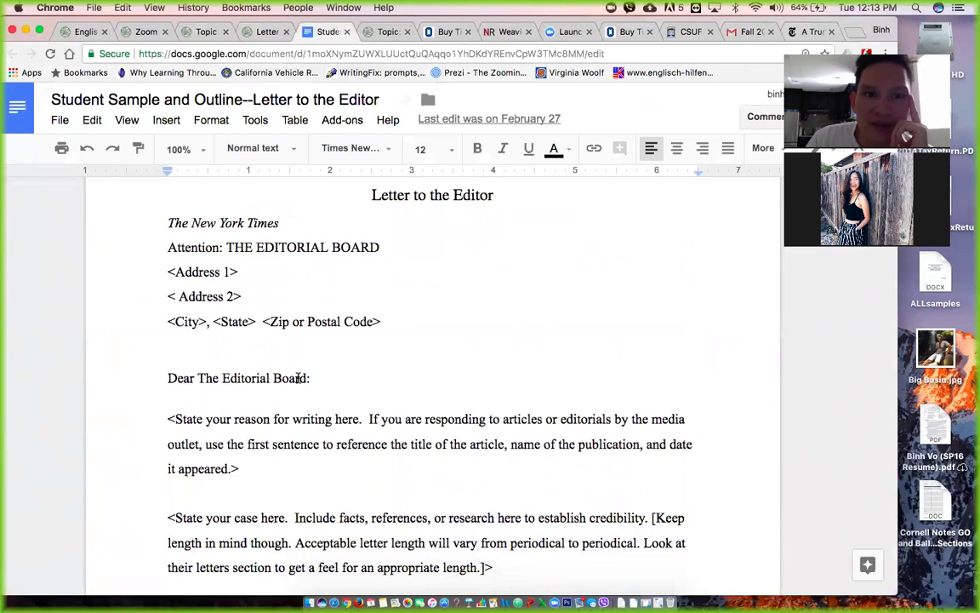
scroll(298, 378, "down", 1)
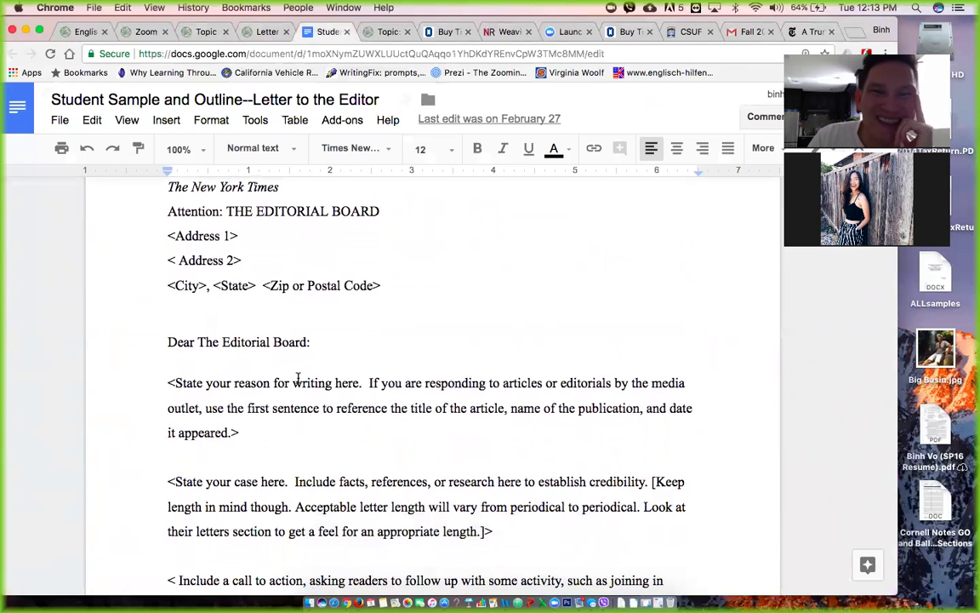
scroll(298, 378, "down", 1)
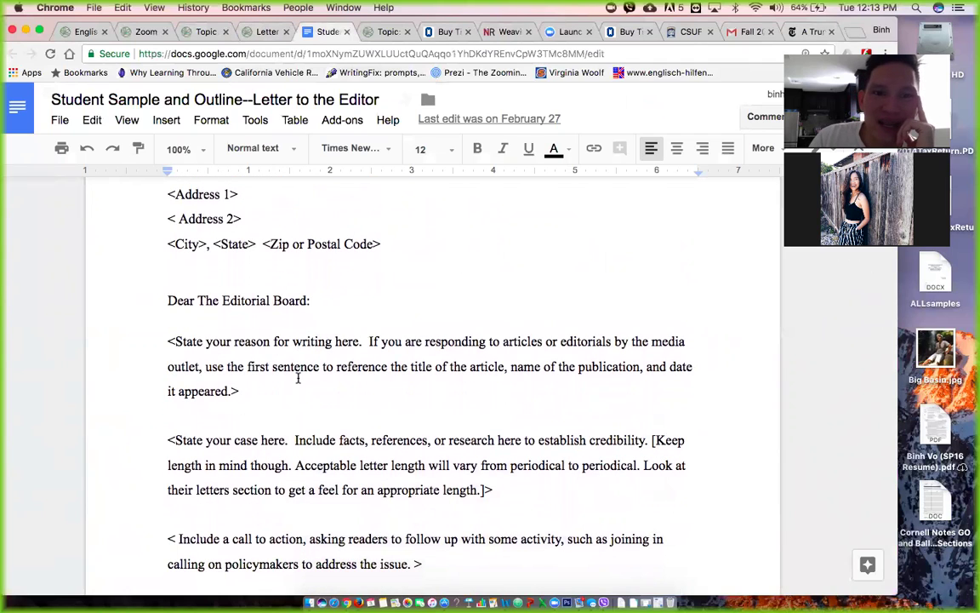
scroll(298, 378, "down", 1)
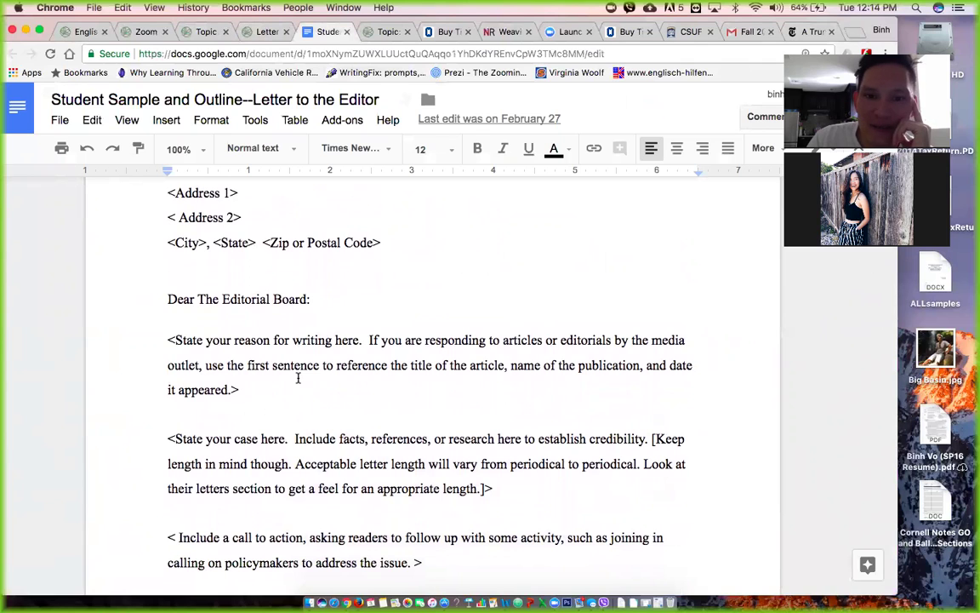
scroll(297, 378, "up", 2)
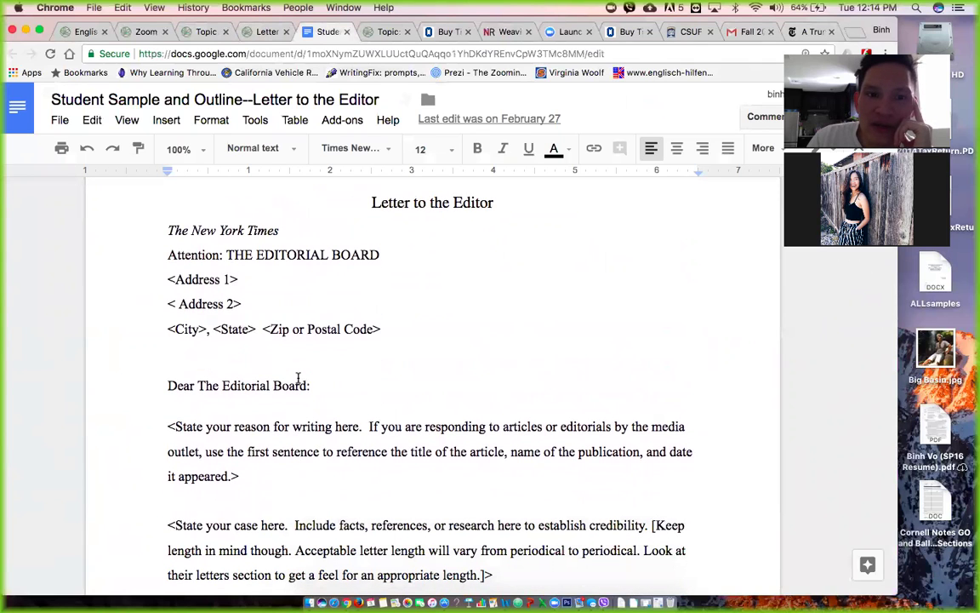
scroll(298, 378, "down", 1)
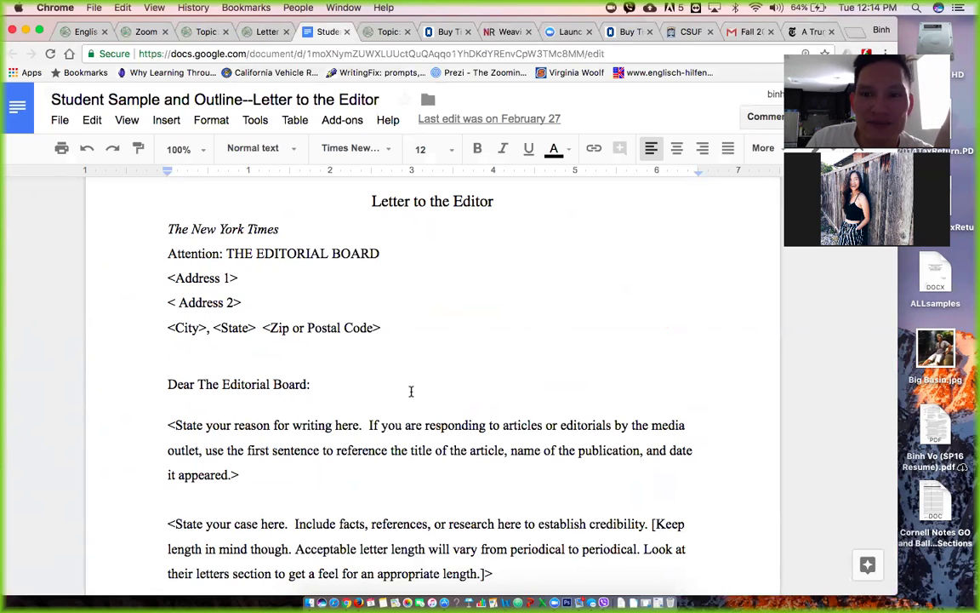
scroll(411, 392, "down", 12)
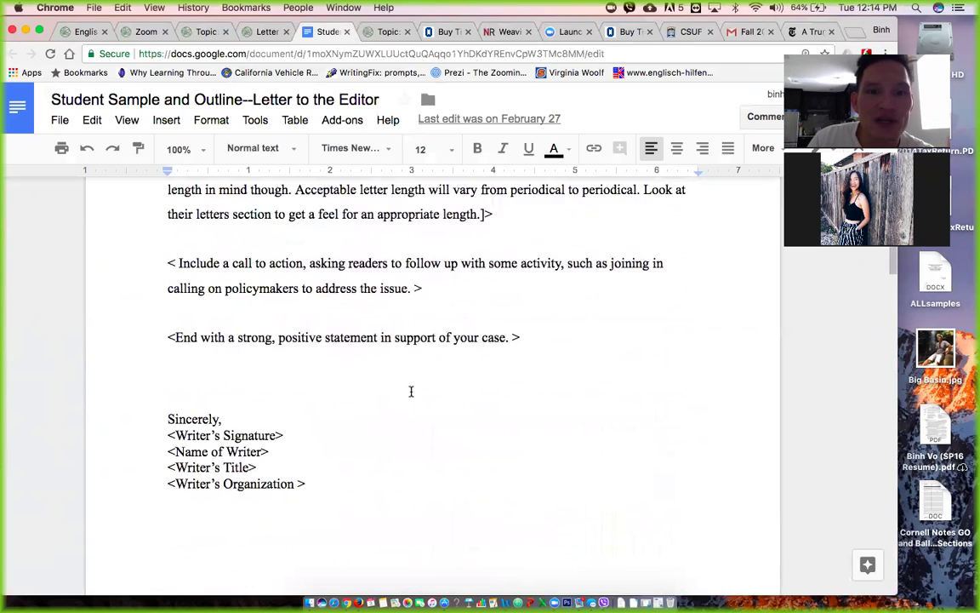
scroll(411, 391, "down", 15)
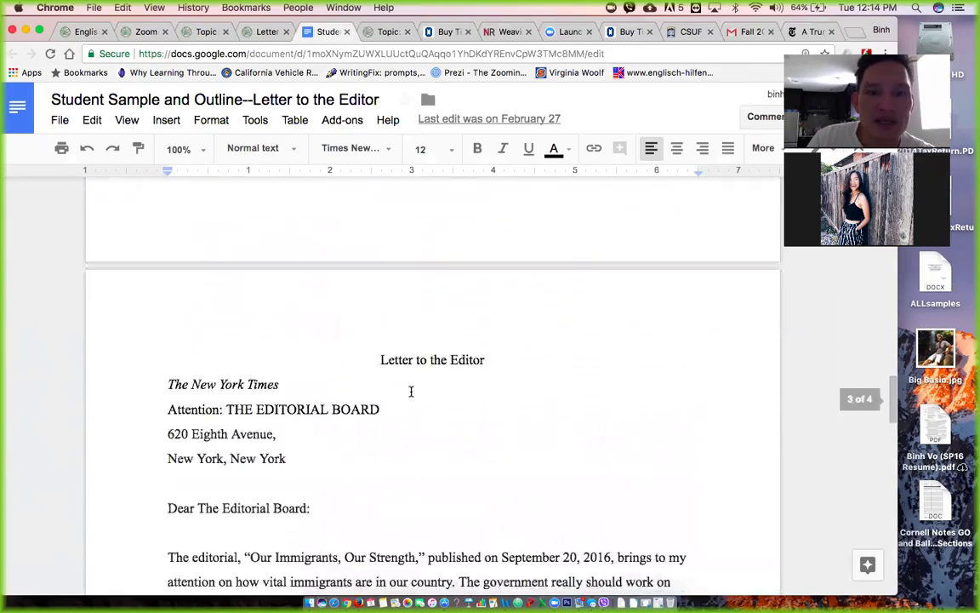
scroll(411, 391, "down", 12)
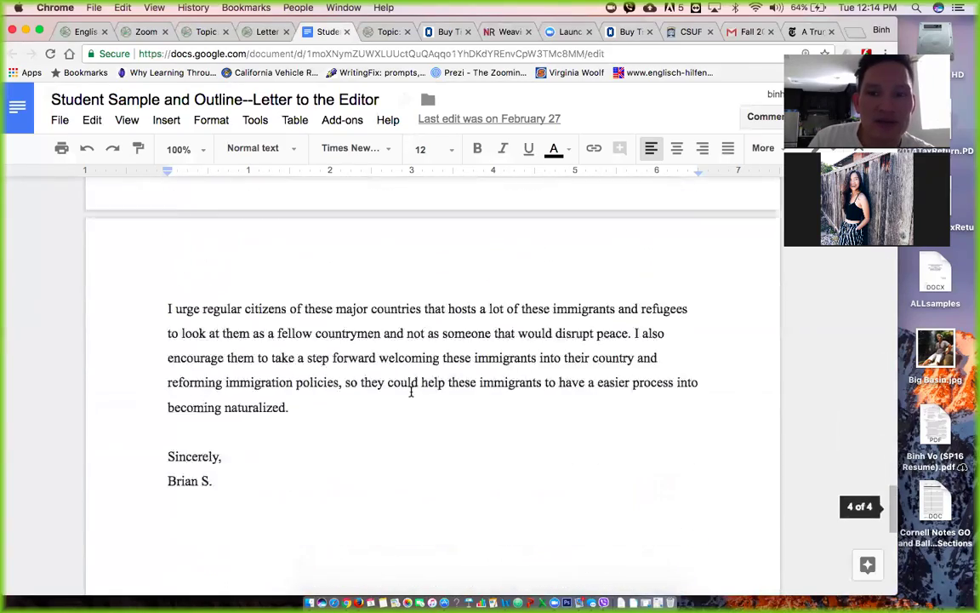
scroll(411, 392, "up", 4)
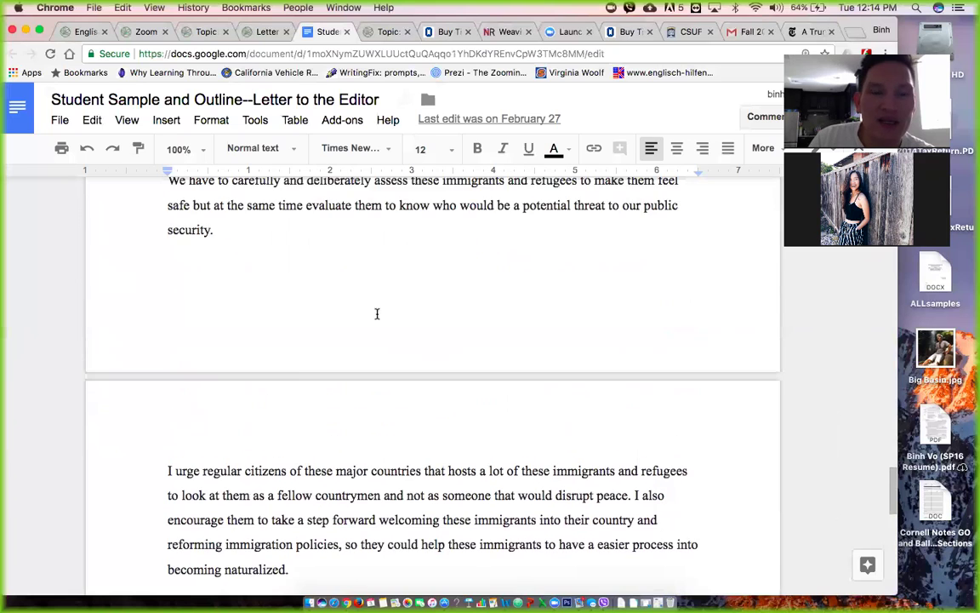
Step: On the Letter to the Editor assignment, highlight where the first draft is posted, then glance at the Week 4 forum
left_click(264, 31)
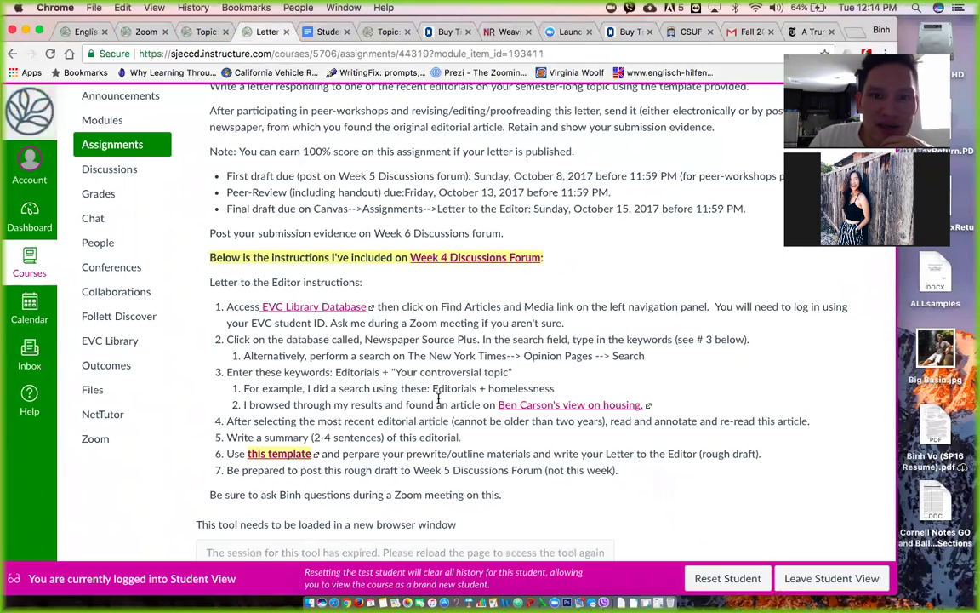
scroll(439, 398, "up", 2)
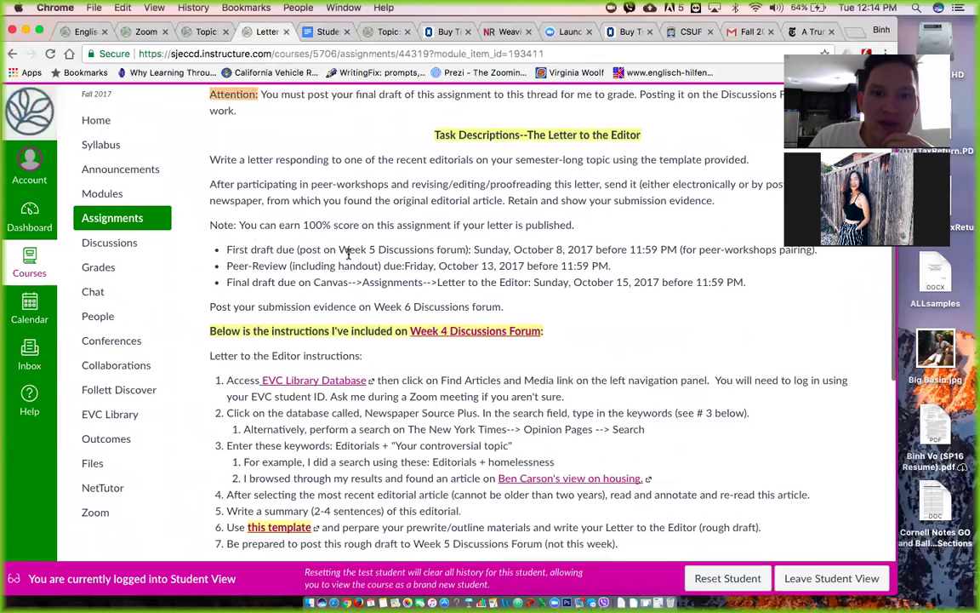
left_click_drag(304, 249, 474, 249)
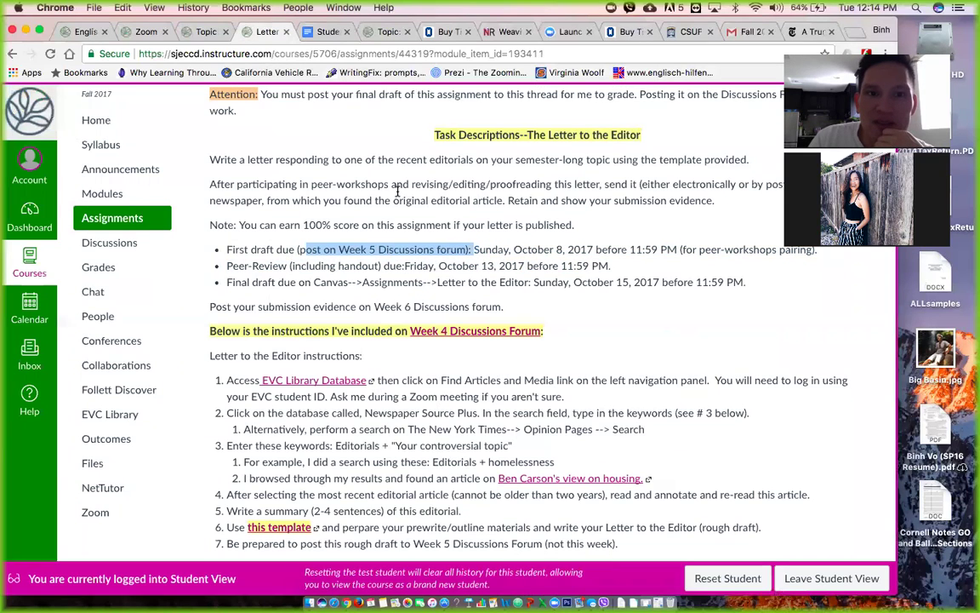
left_click(200, 32)
scroll(372, 307, "up", 10)
scroll(373, 307, "up", 10)
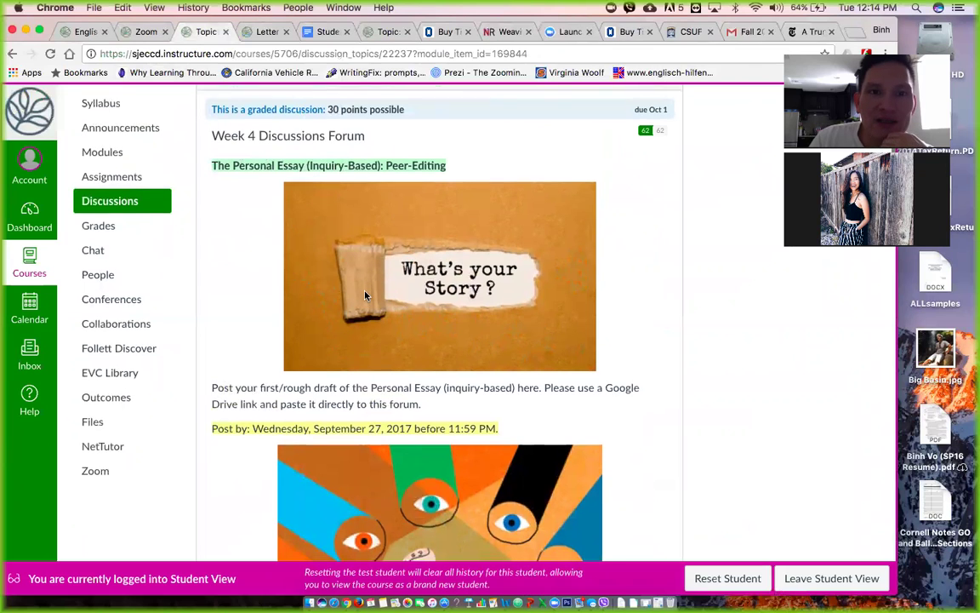
scroll(295, 89, "down", 1)
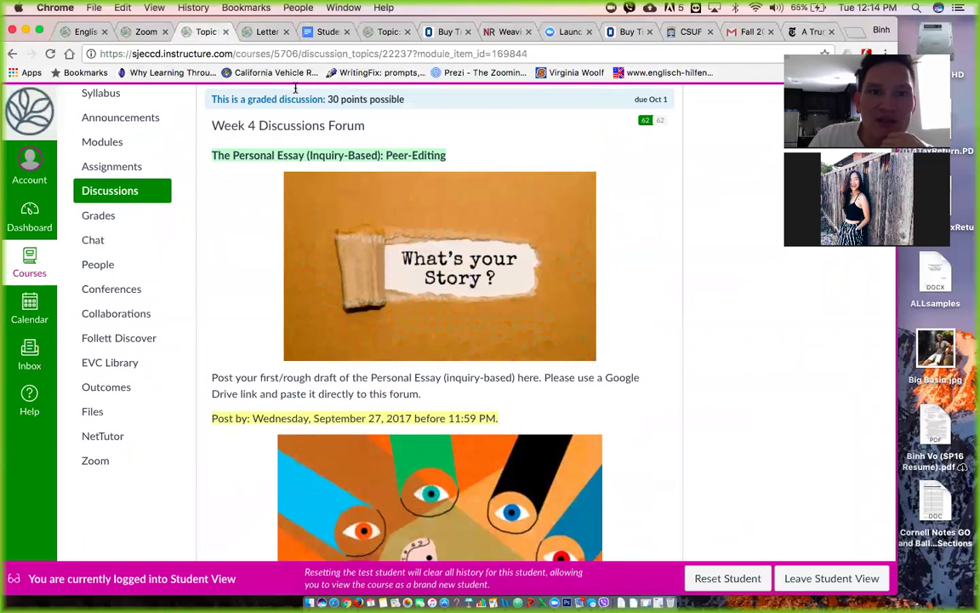
Step: Back on the Letter to the Editor assignment, clear the highlight and leave Student View
left_click(259, 34)
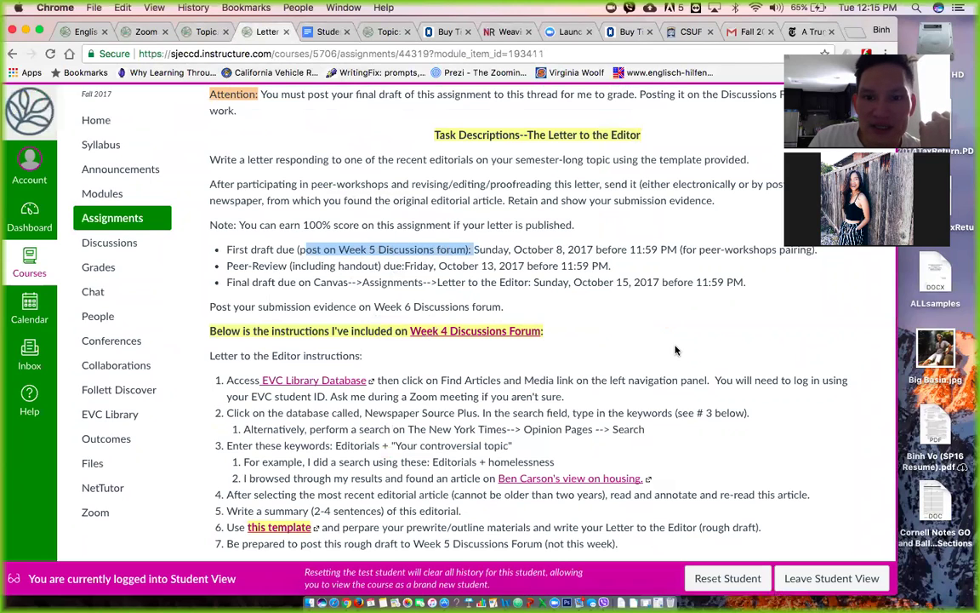
left_click(311, 257)
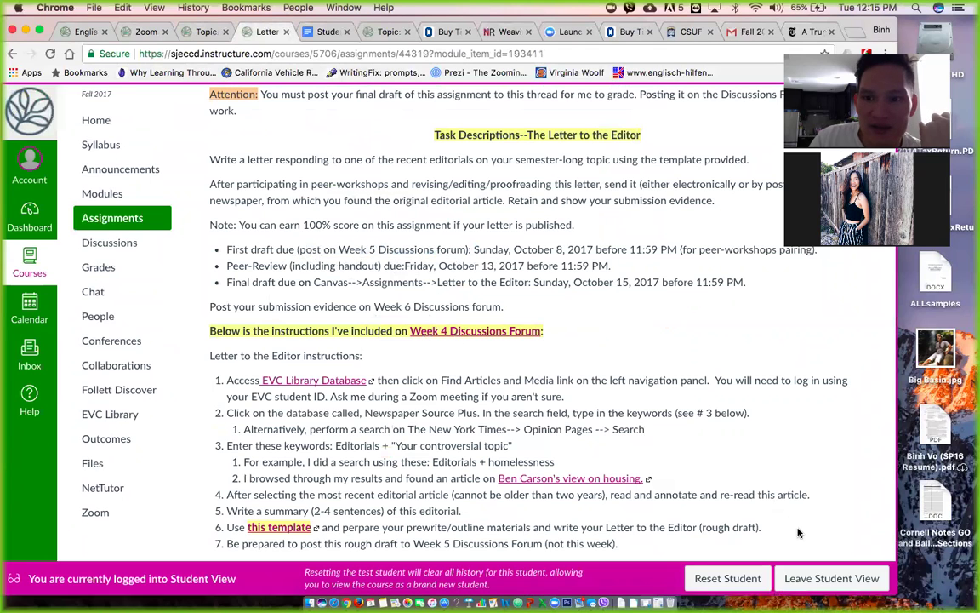
left_click(804, 579)
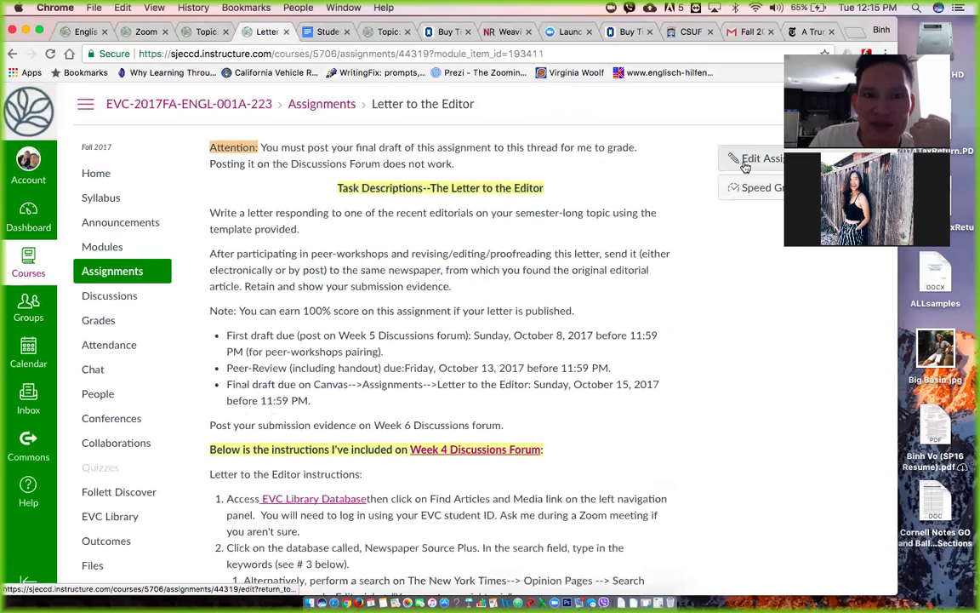
Step: In the assignment editor, add 'Please include your prewrite and outline with your first/rough draft.' to the first-draft bullet
left_click(743, 160)
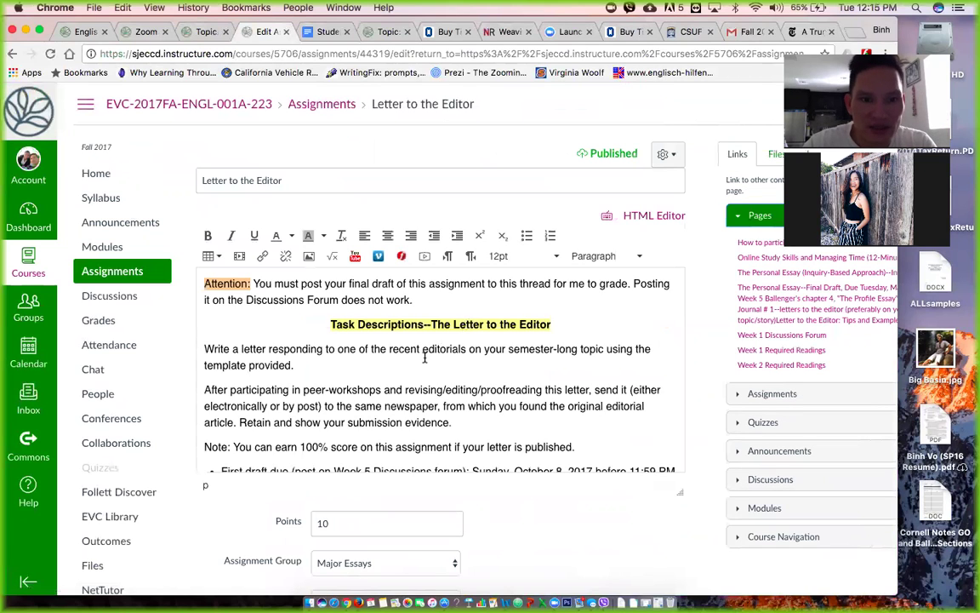
scroll(497, 435, "down", 3)
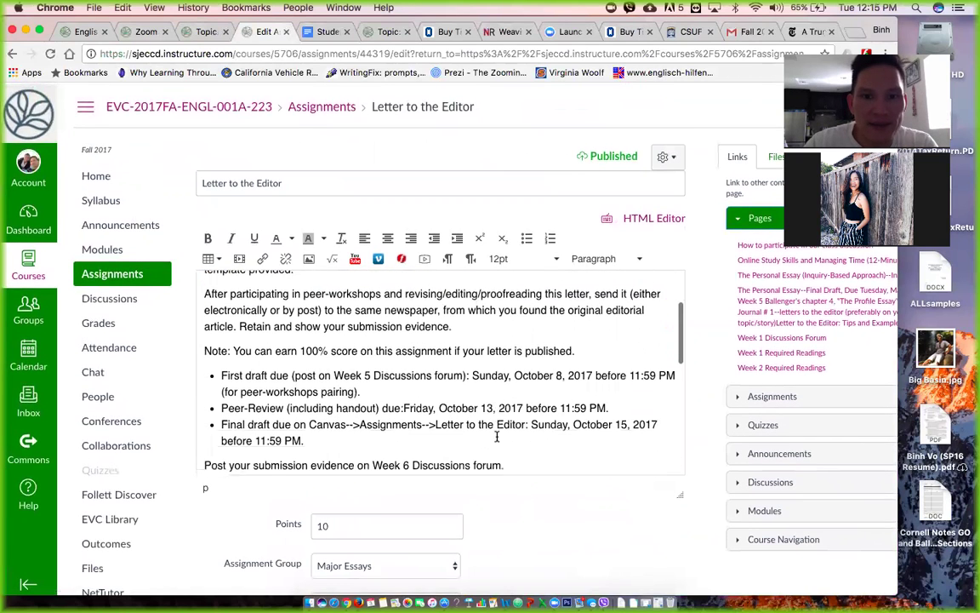
left_click(472, 374)
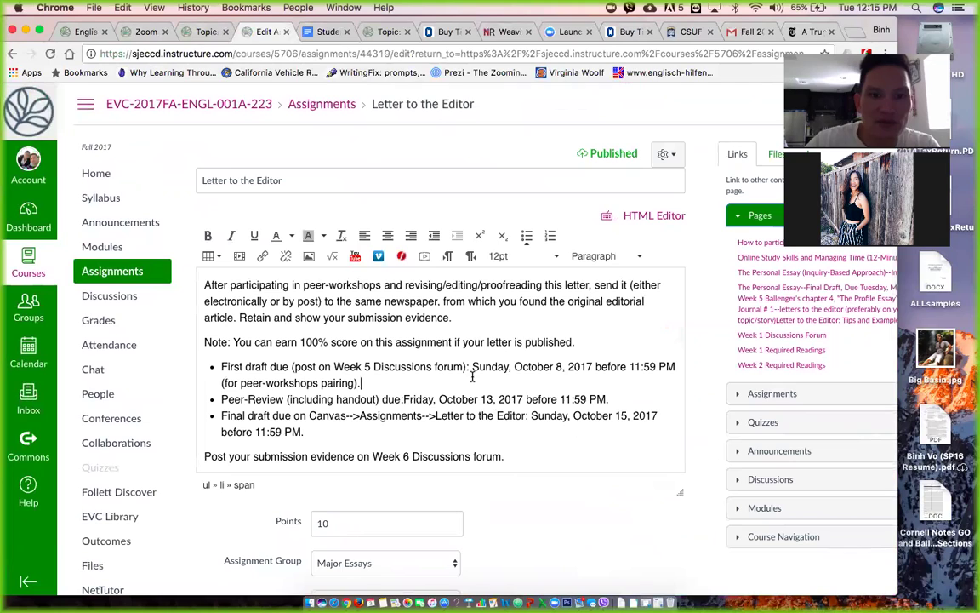
type("Please ")
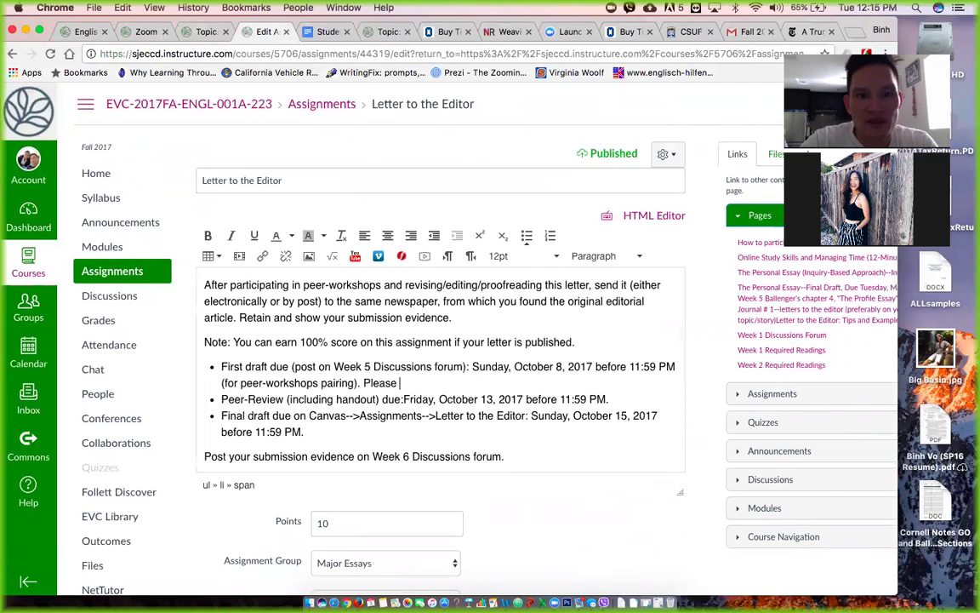
type("include your ")
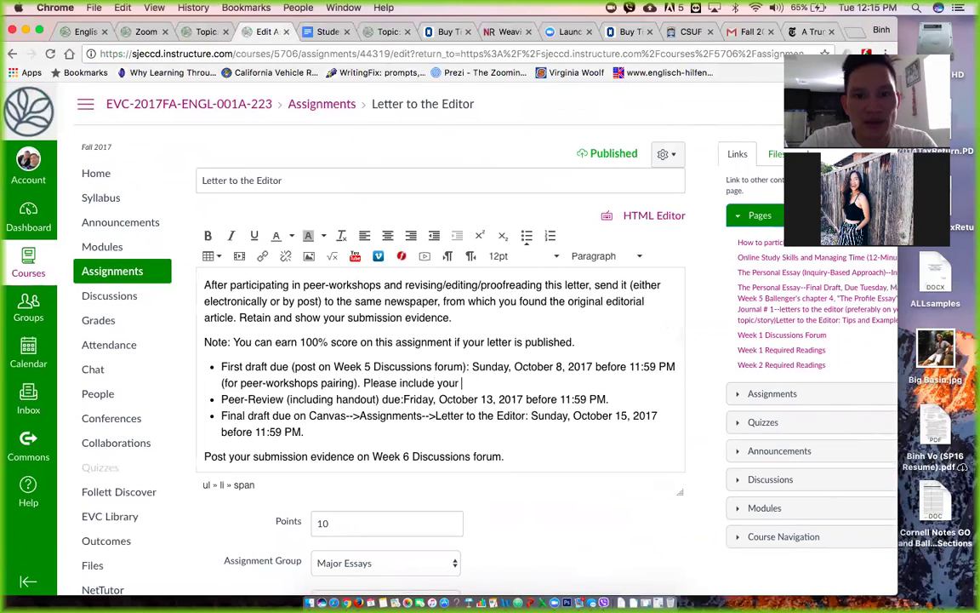
type("prewrite and ou")
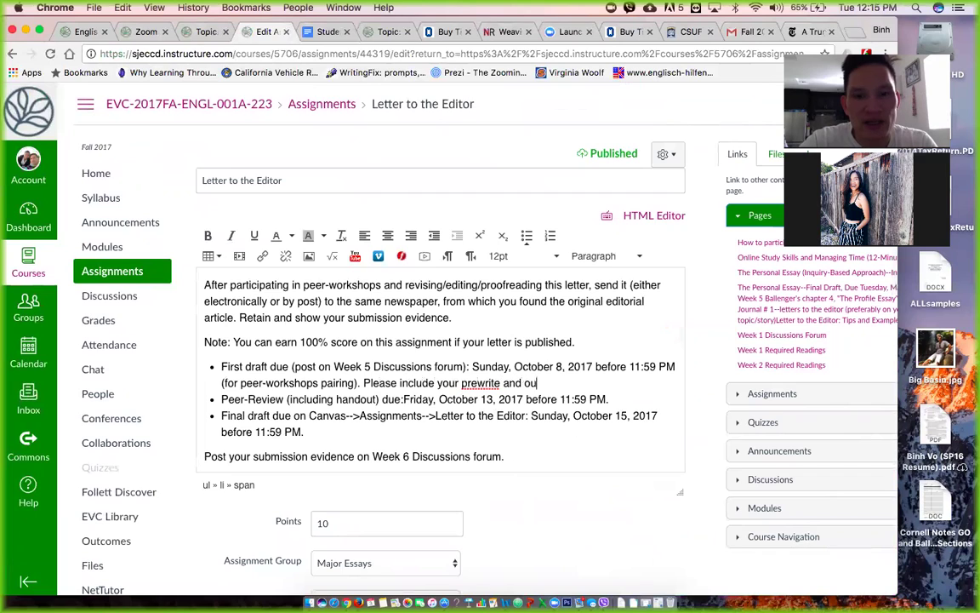
type("tline ")
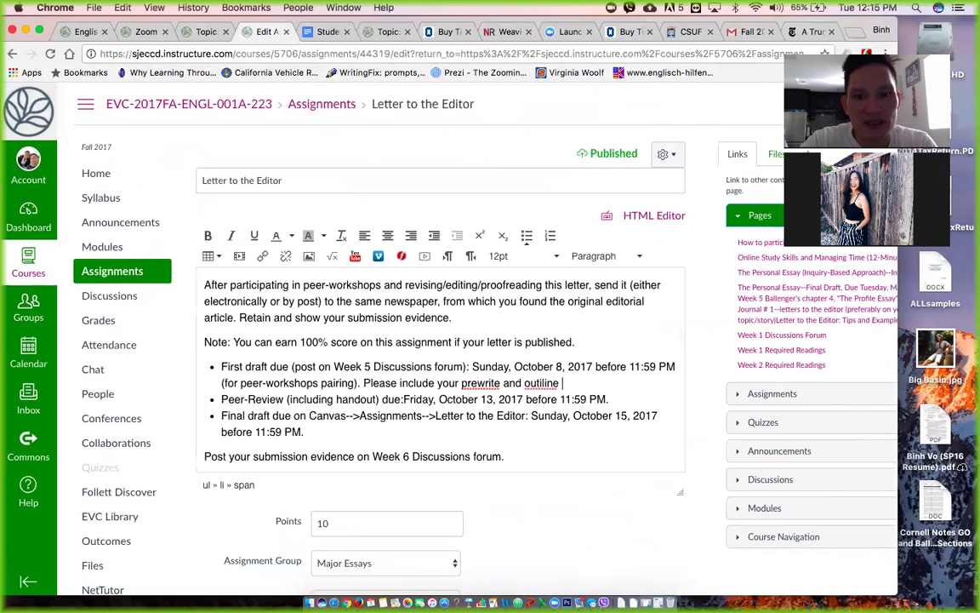
type("with your ")
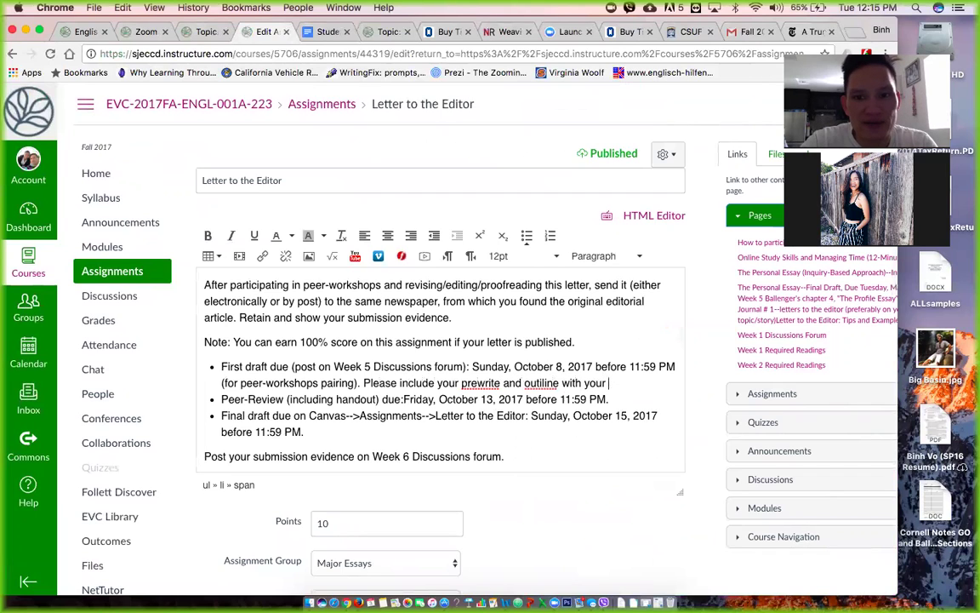
type("first/rough draft.")
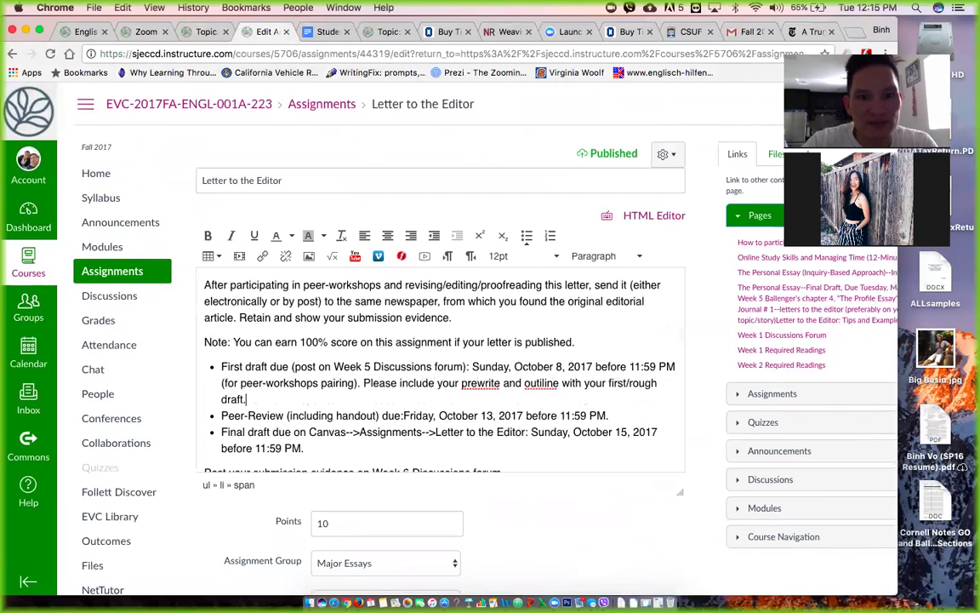
Step: Correct the misspelling 'outilne' to 'outline' and delete the stray 'We'
right_click(551, 383)
left_click(566, 371)
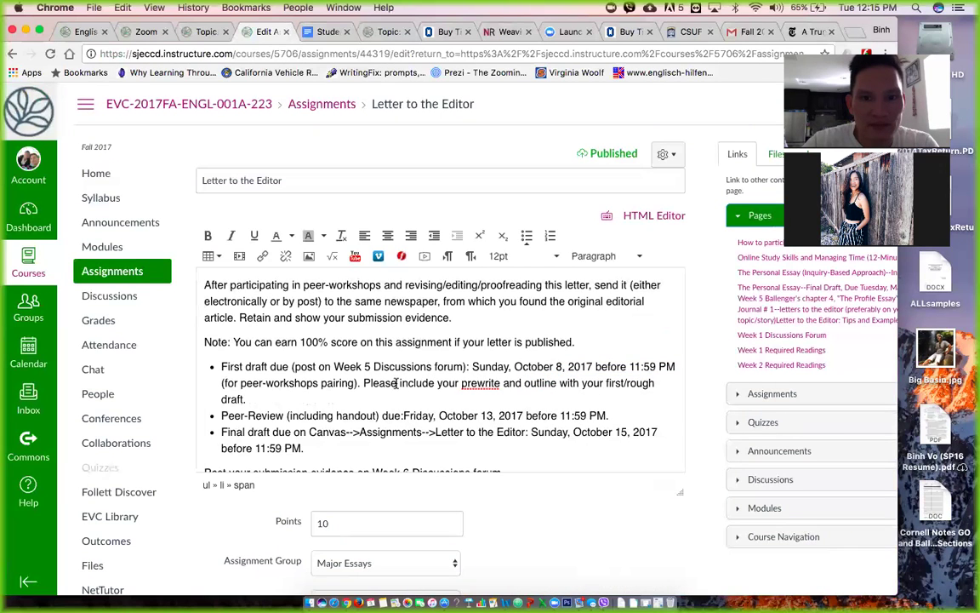
left_click(358, 405)
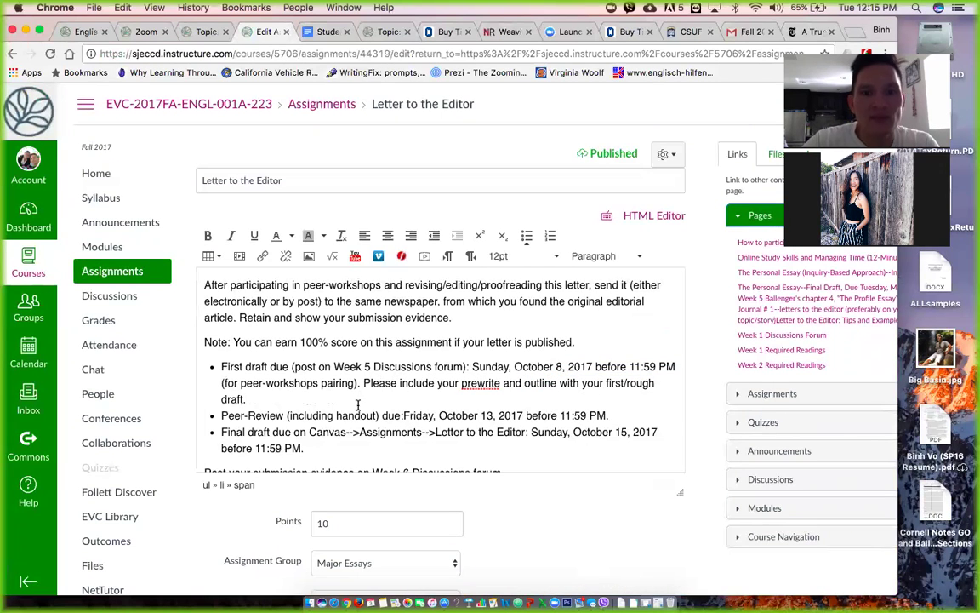
type("We")
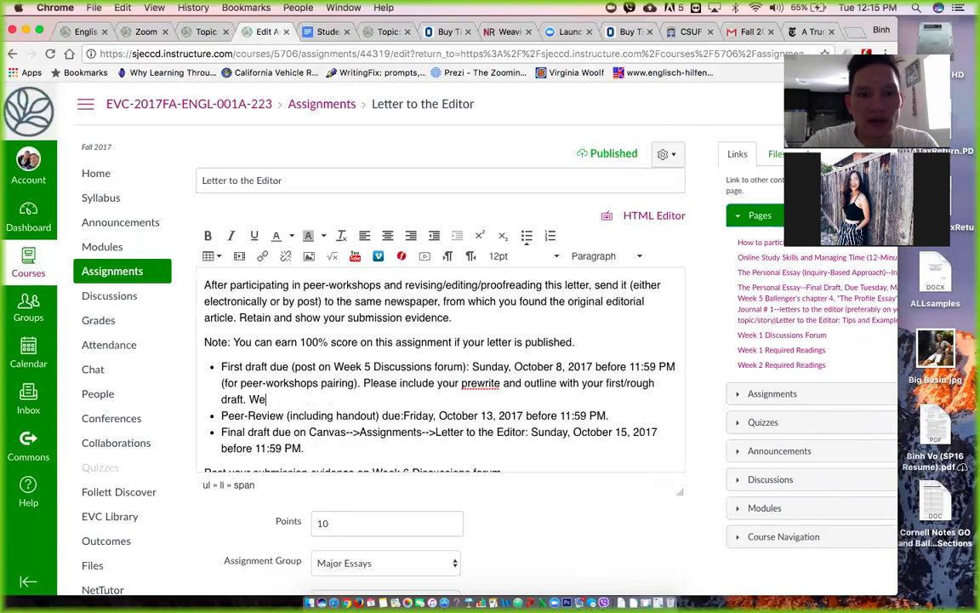
key("BackSpace")
key("BackSpace")
key("BackSpace")
scroll(525, 505, "down", 5)
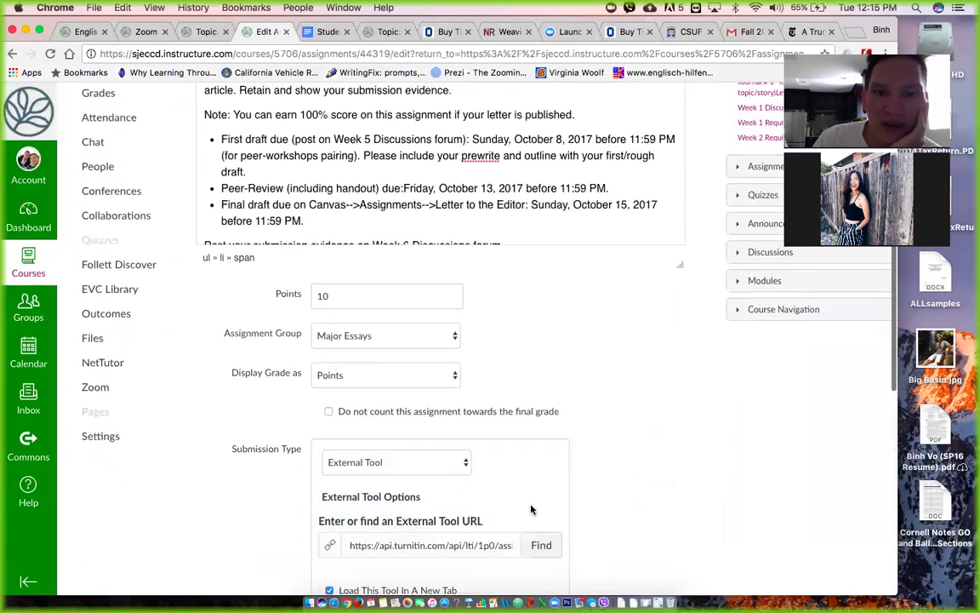
scroll(531, 509, "down", 10)
Step: Save the Letter to the Editor assignment and review the updated first-draft bullet
left_click(655, 534)
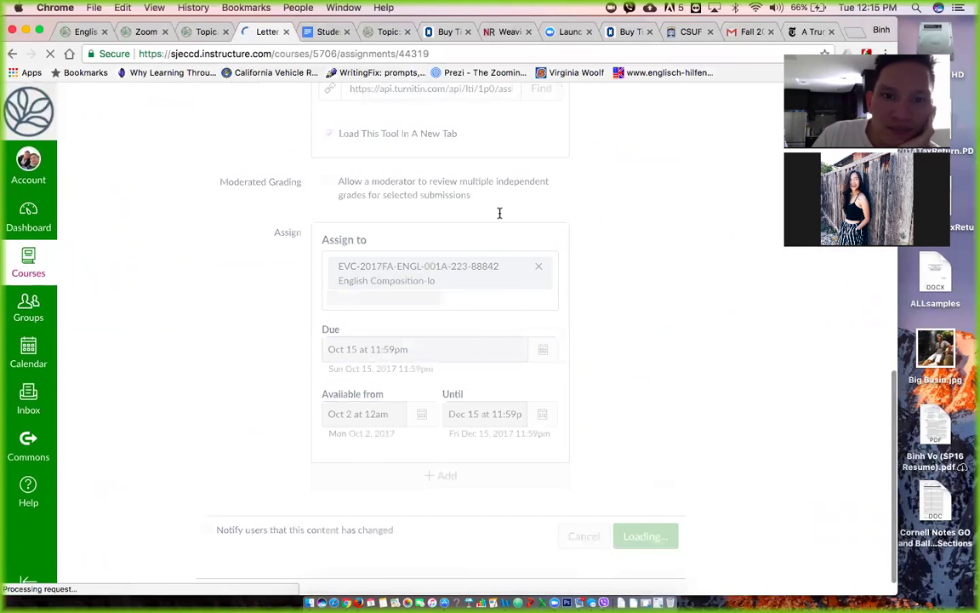
scroll(473, 248, "down", 1)
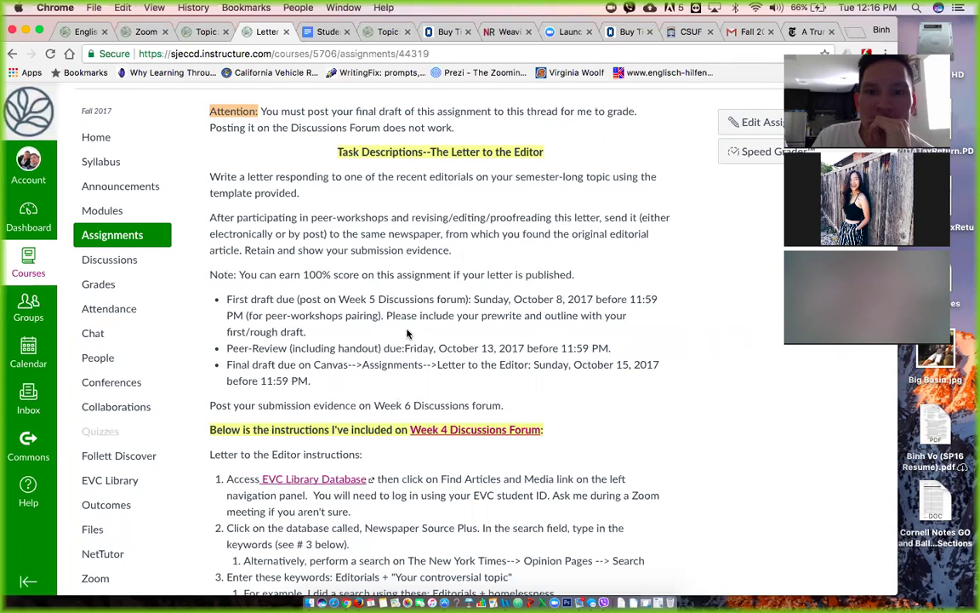
Step: Reopen the assignment editor and set the first-draft bullet's date to Saturday, October 7
left_click(757, 122)
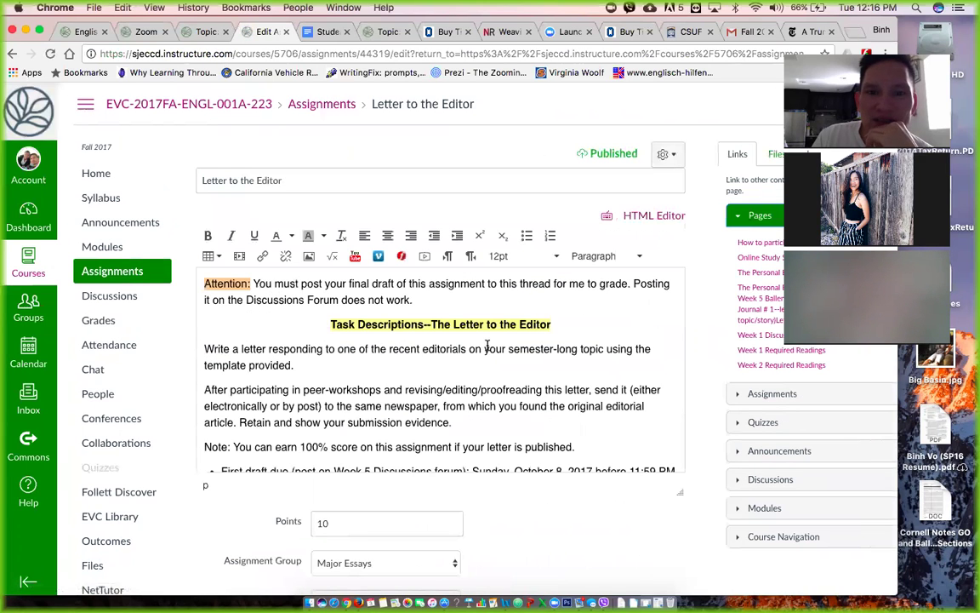
scroll(489, 349, "down", 2)
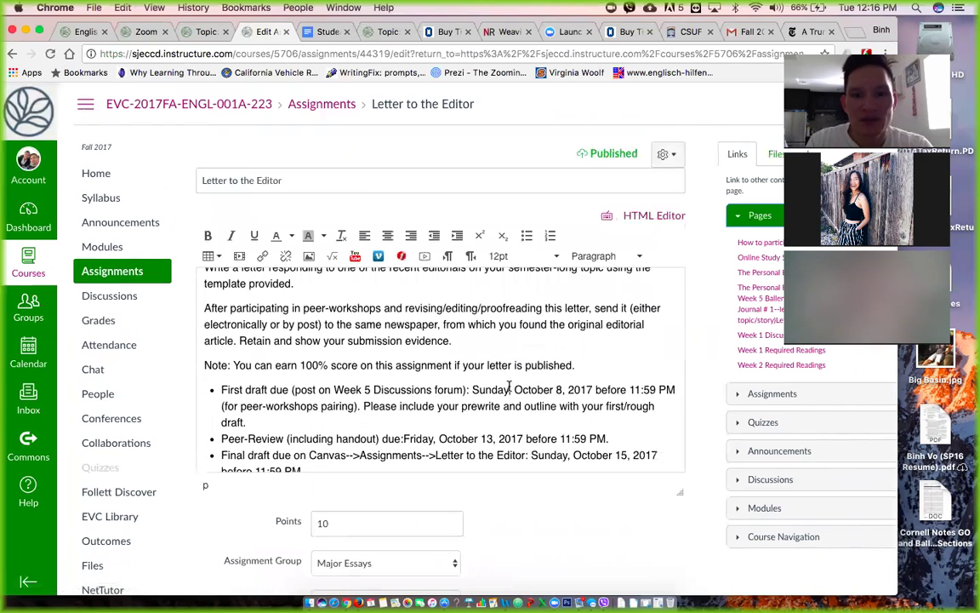
left_click(511, 389)
key("BackSpace")
key("BackSpace")
key("BackSpace")
key("BackSpace")
key("BackSpace")
type("atu")
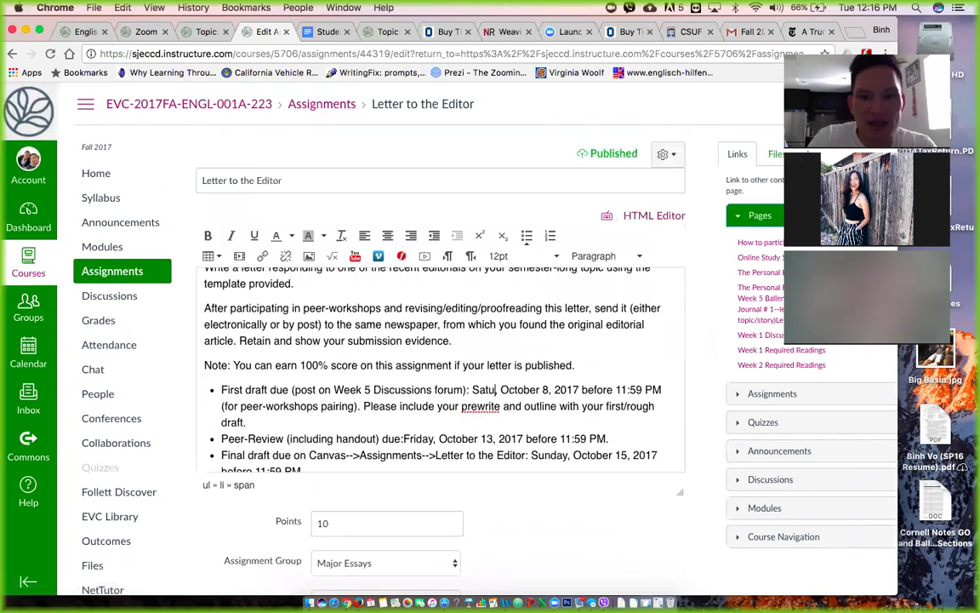
type("rday")
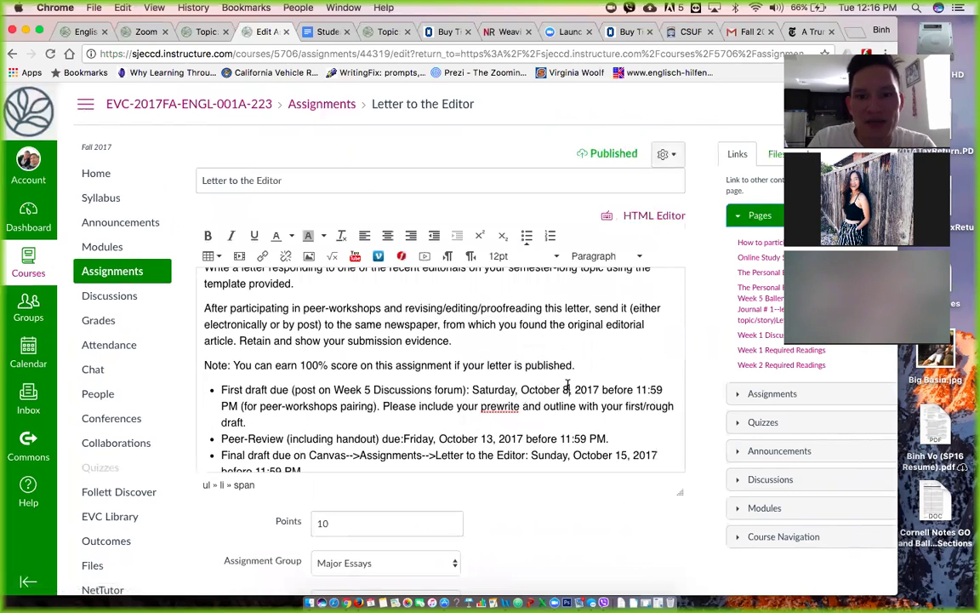
key("BackSpace")
type("7")
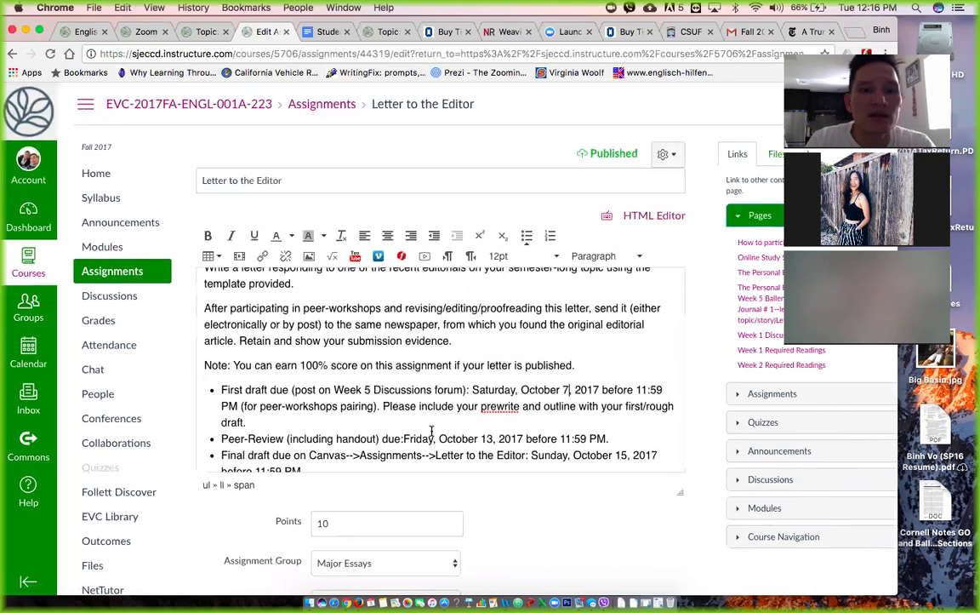
key("BackSpace")
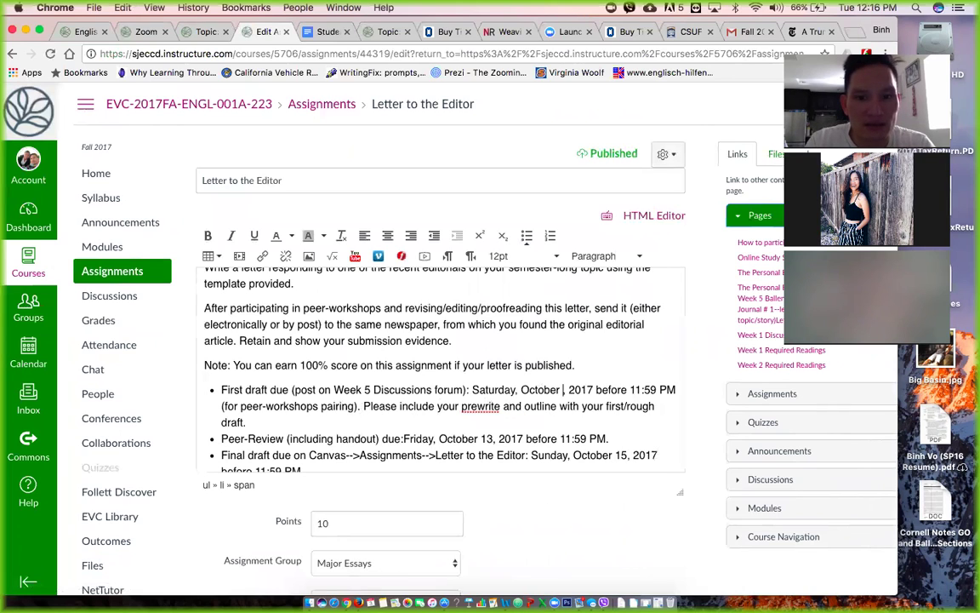
type("7")
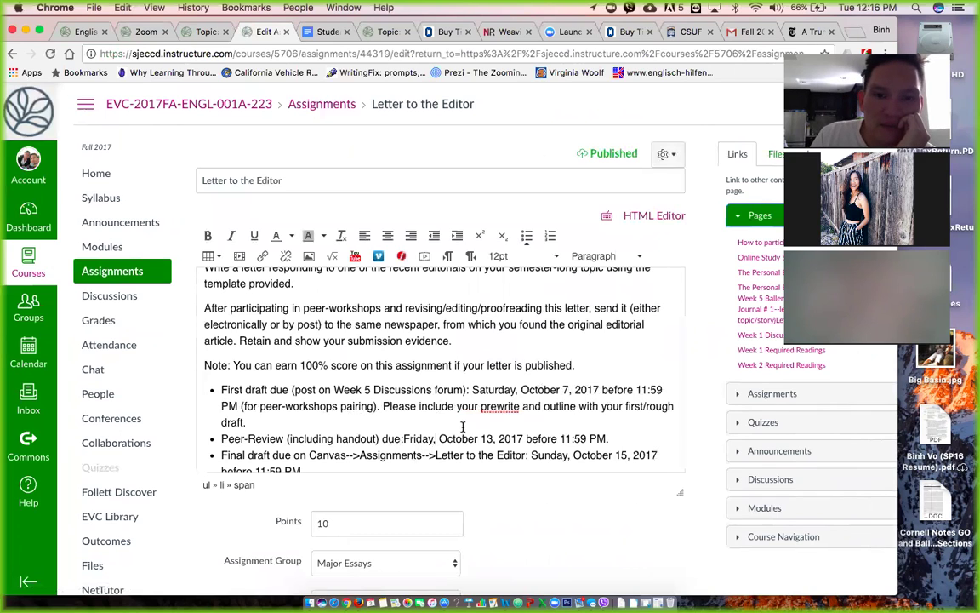
Step: Change the first-draft due date to Friday, October 6
scroll(463, 426, "down", 1)
scroll(463, 426, "down", 1)
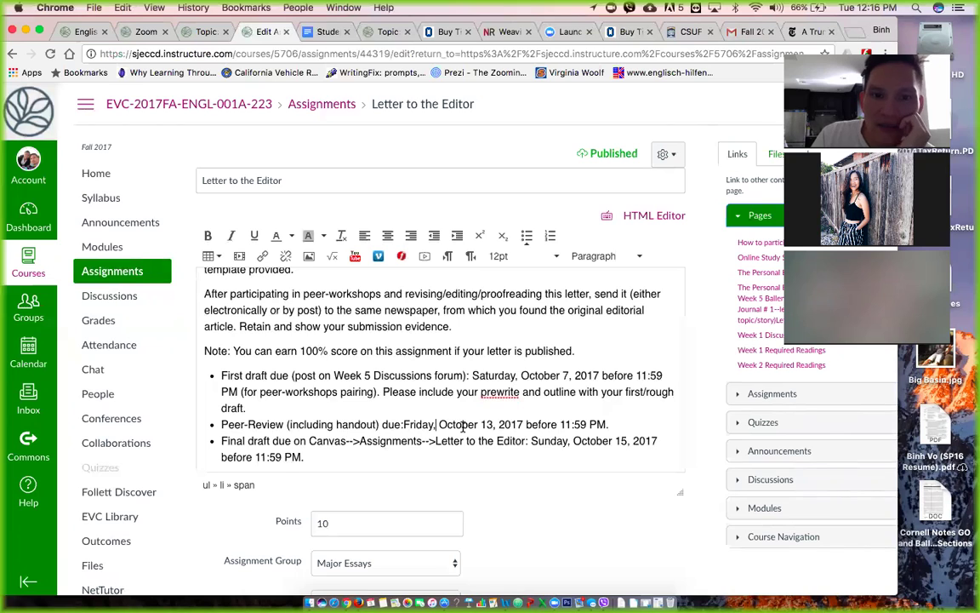
scroll(463, 427, "down", 1)
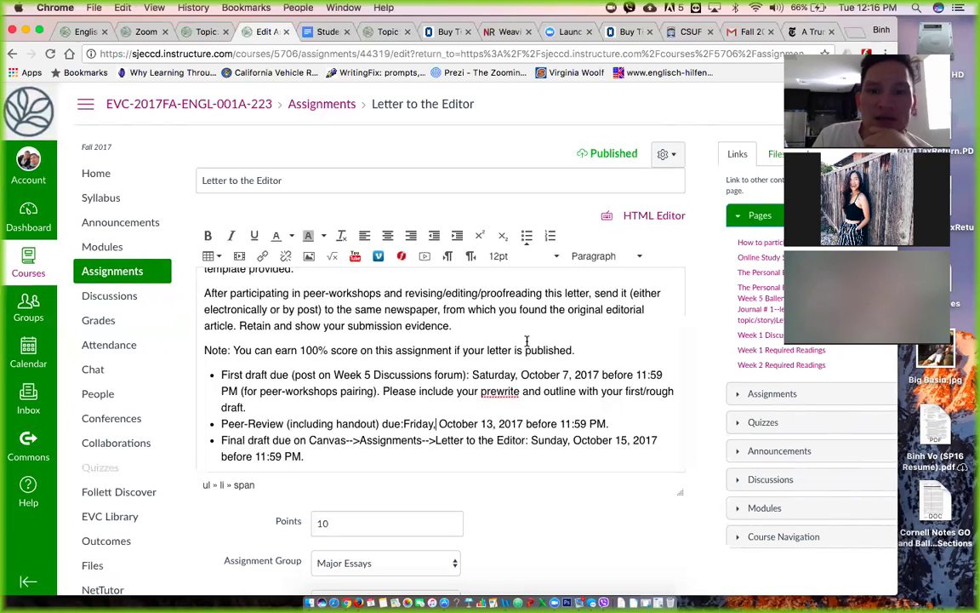
left_click(516, 376)
key("BackSpace")
key("BackSpace")
key("BackSpace")
key("BackSpace")
key("BackSpace")
key("BackSpace")
key("BackSpace")
key("BackSpace")
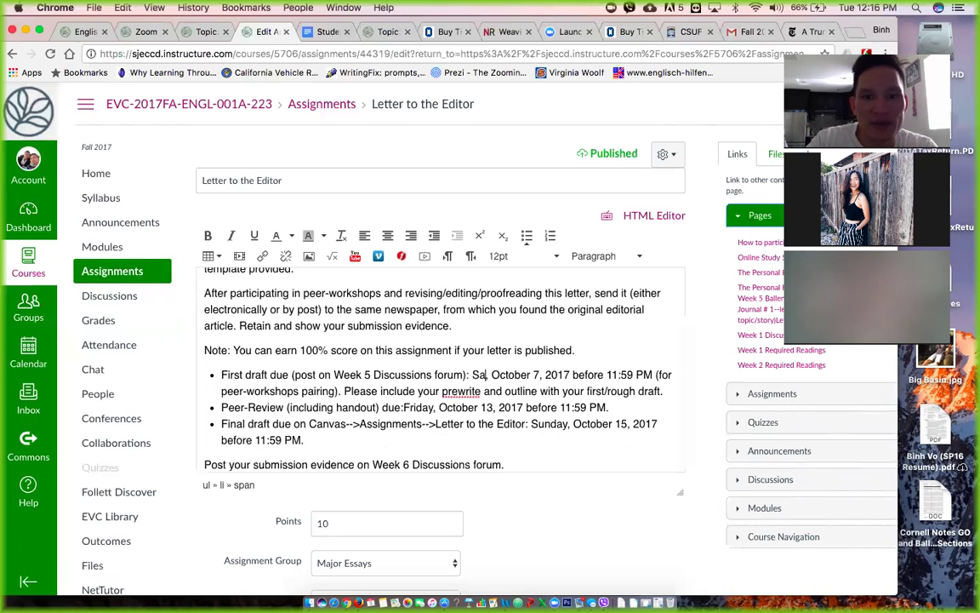
type("Friday")
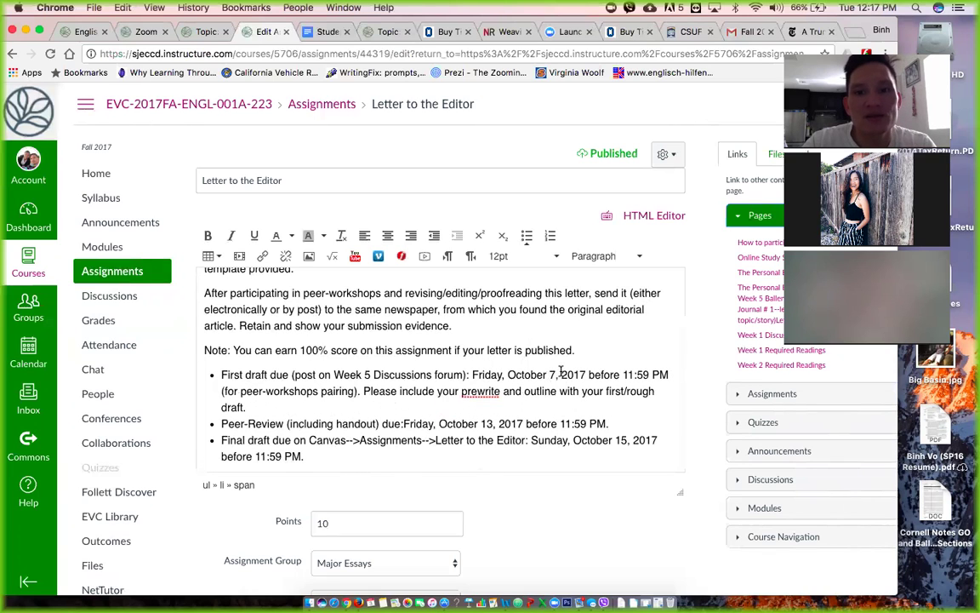
key("BackSpace")
type("6")
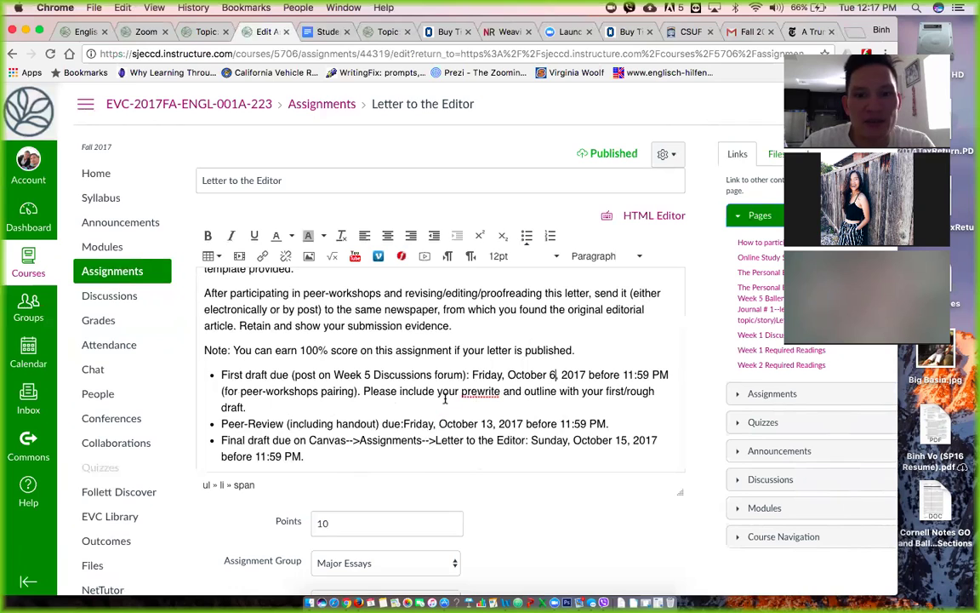
Step: Change the peer-review due date from Friday, October 13 to Sunday, October 8
scroll(444, 400, "down", 1)
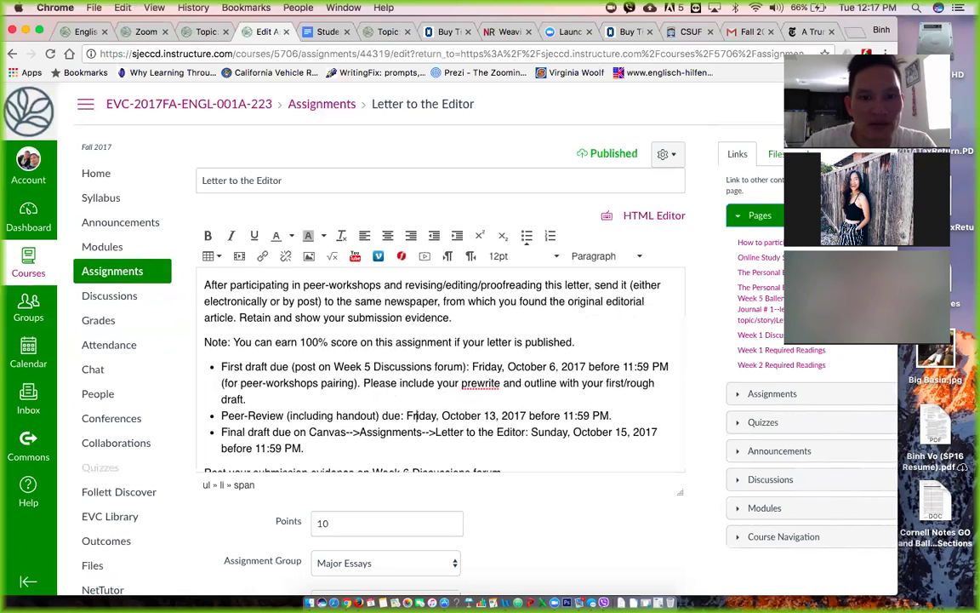
key("BackSpace")
key("BackSpace")
key("BackSpace")
key("BackSpace")
key("BackSpace")
key("BackSpace")
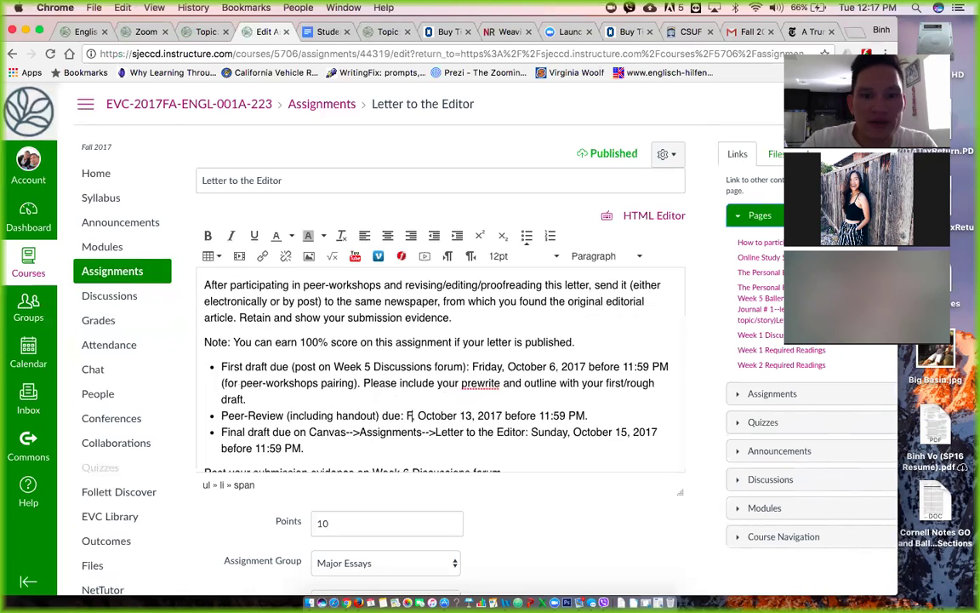
type("Sunday,")
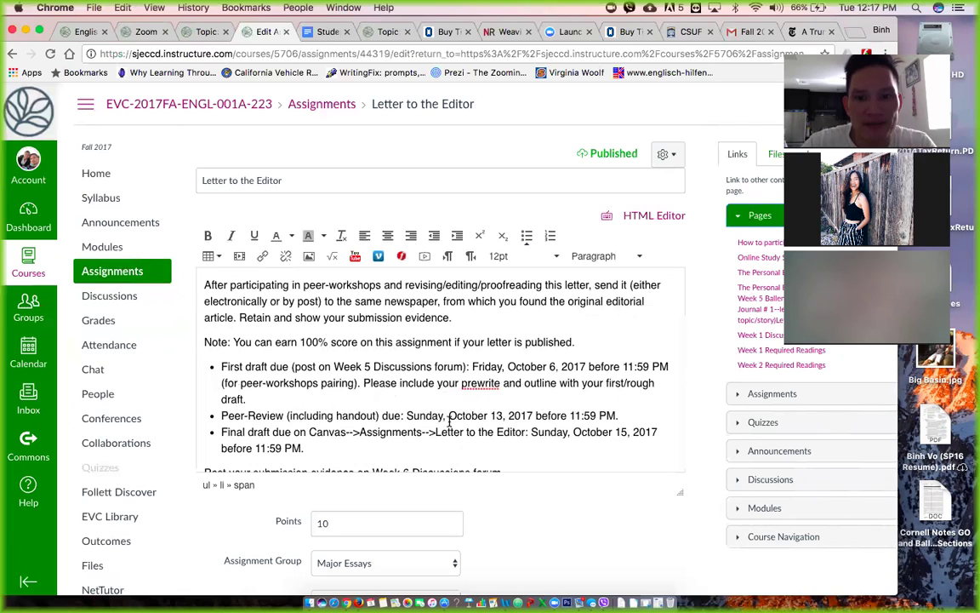
left_click(501, 415)
key("BackSpace")
key("BackSpace")
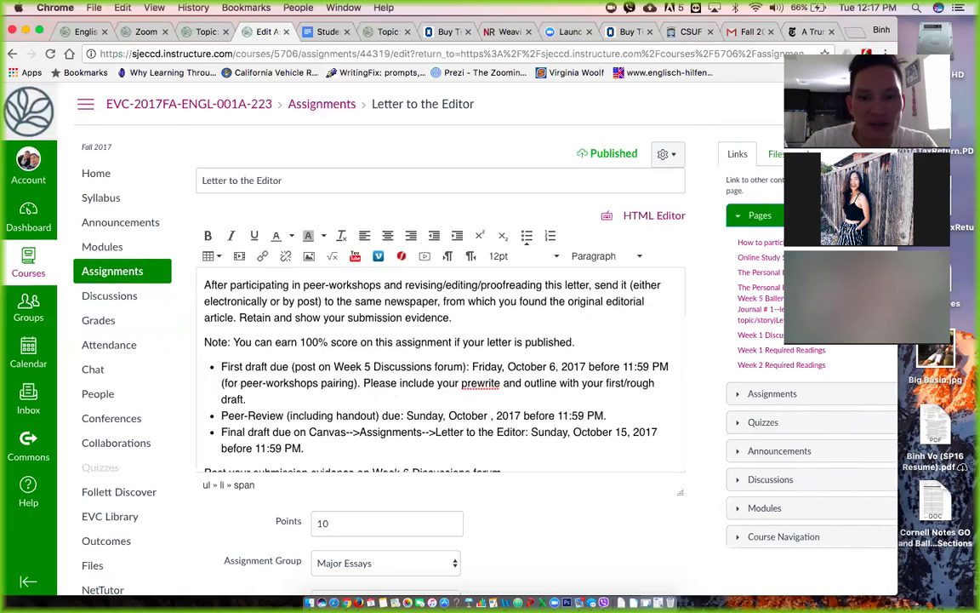
type("8")
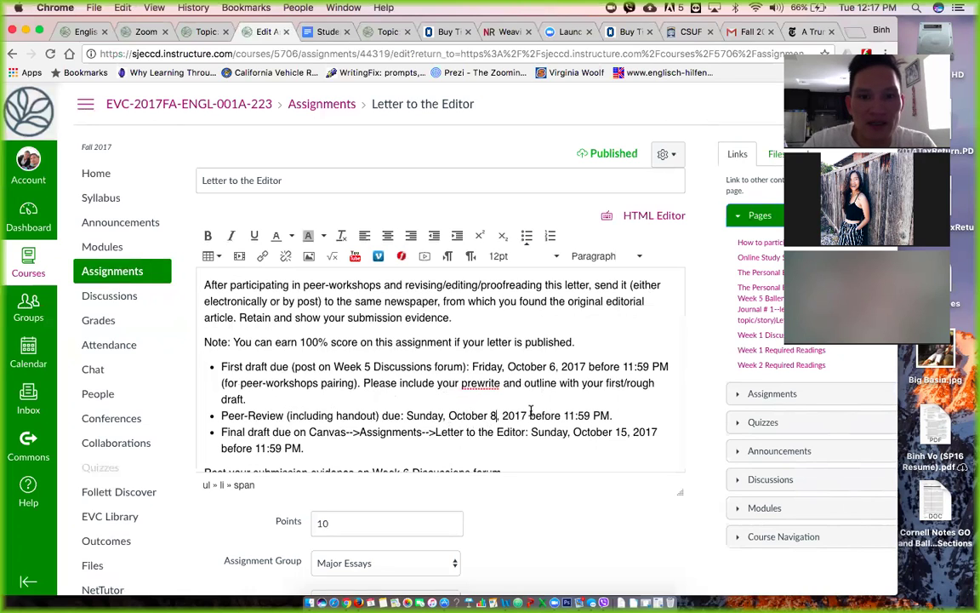
scroll(530, 411, "down", 1)
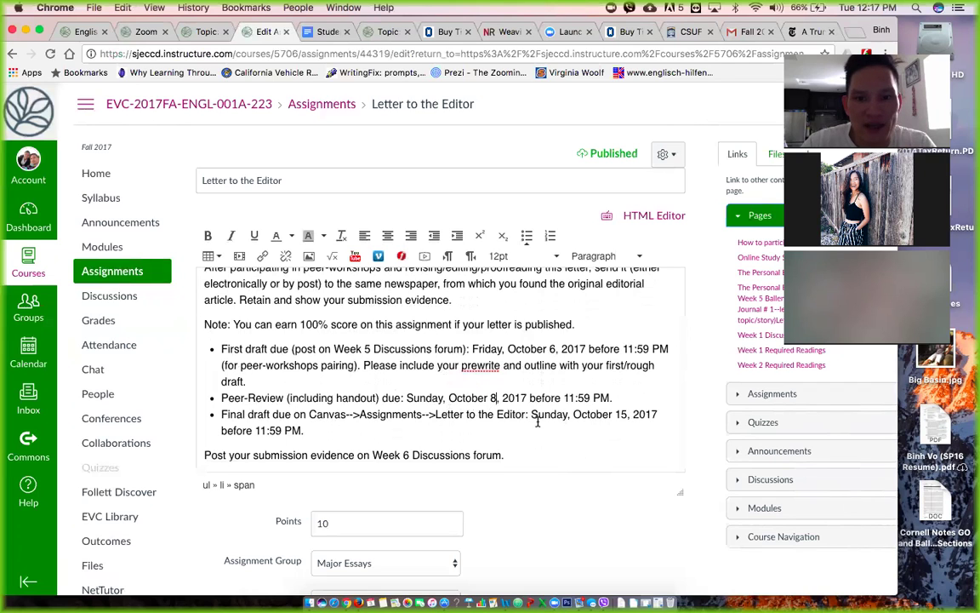
scroll(537, 422, "down", 1)
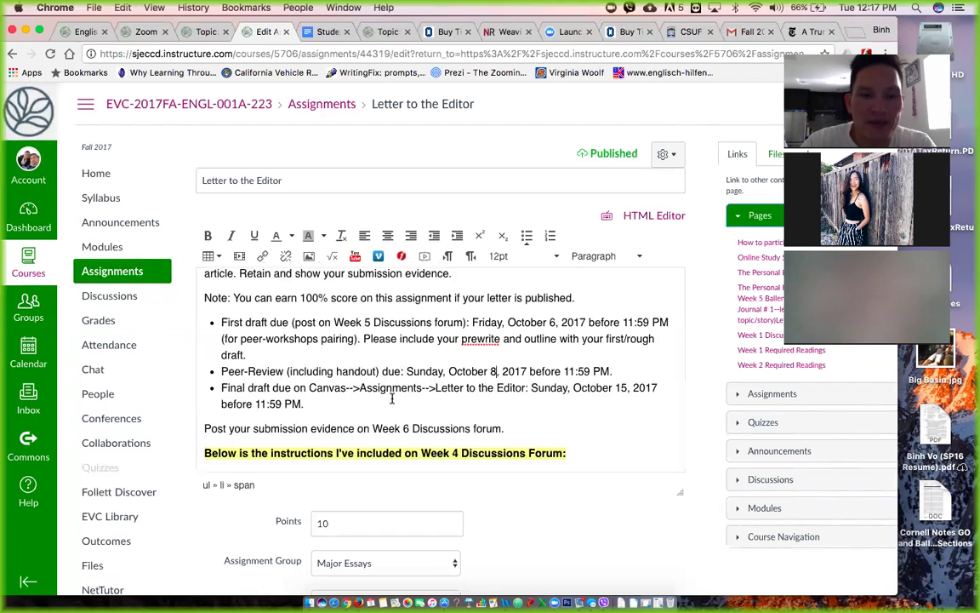
scroll(400, 388, "down", 1)
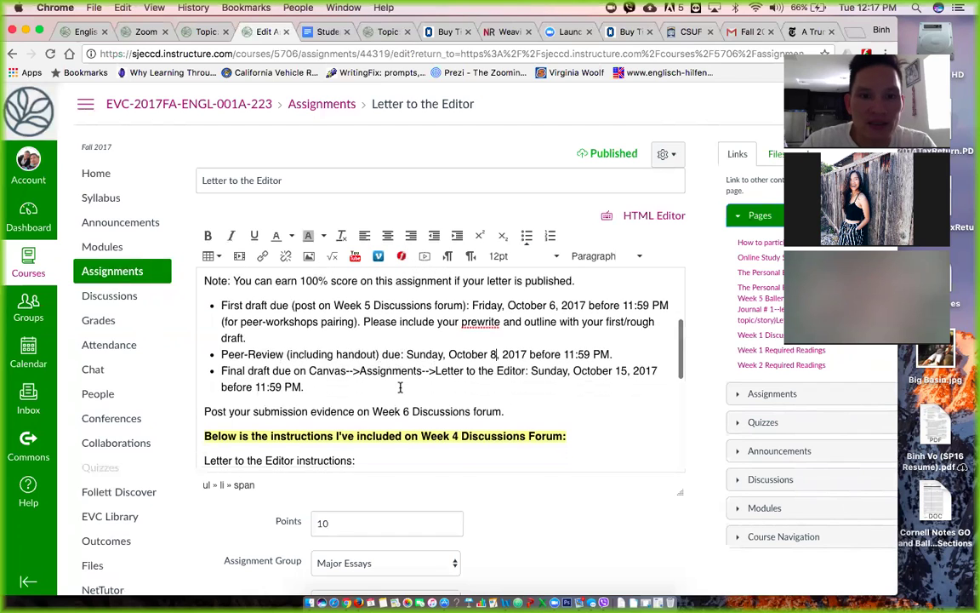
double_click(346, 306)
key("Right")
key("Right")
key("Right")
key("Right")
key("Right")
key("Right")
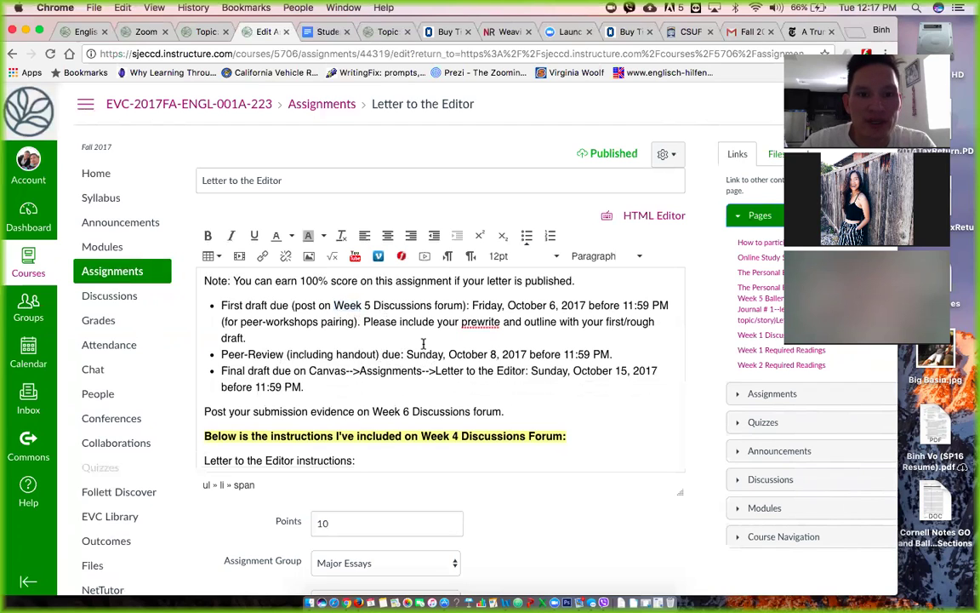
scroll(423, 343, "down", 1)
scroll(423, 343, "down", 1)
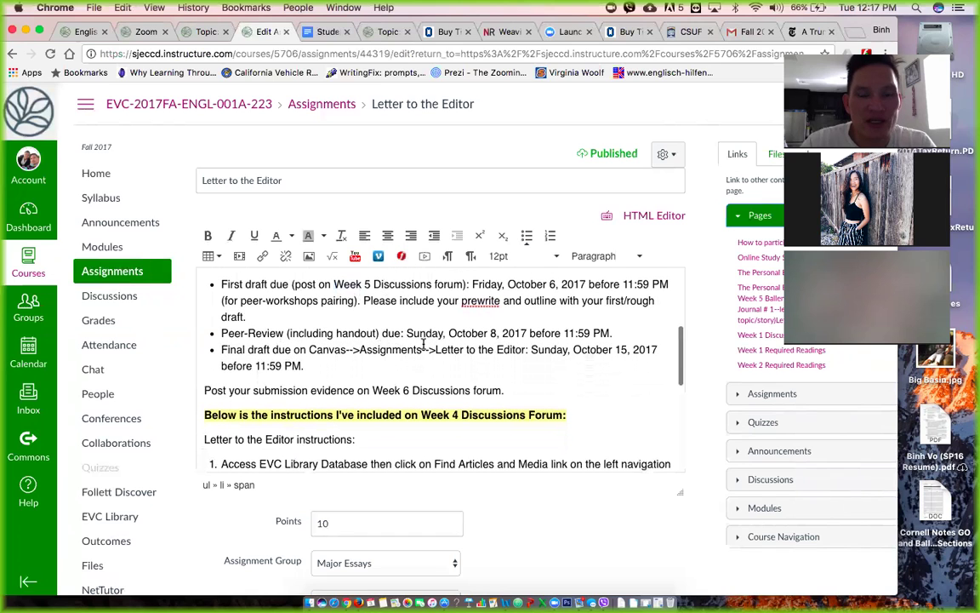
scroll(423, 343, "down", 1)
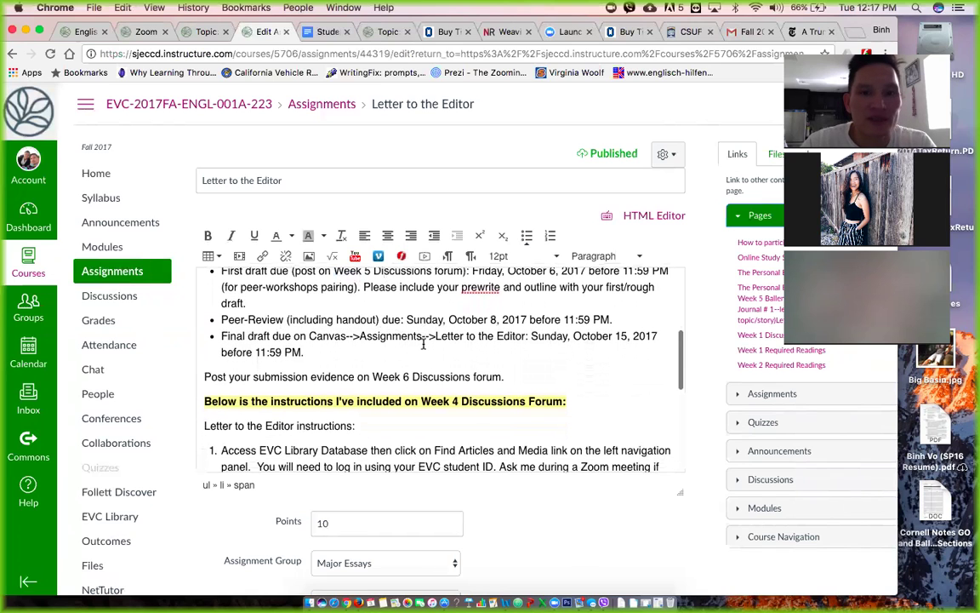
scroll(425, 343, "up", 2)
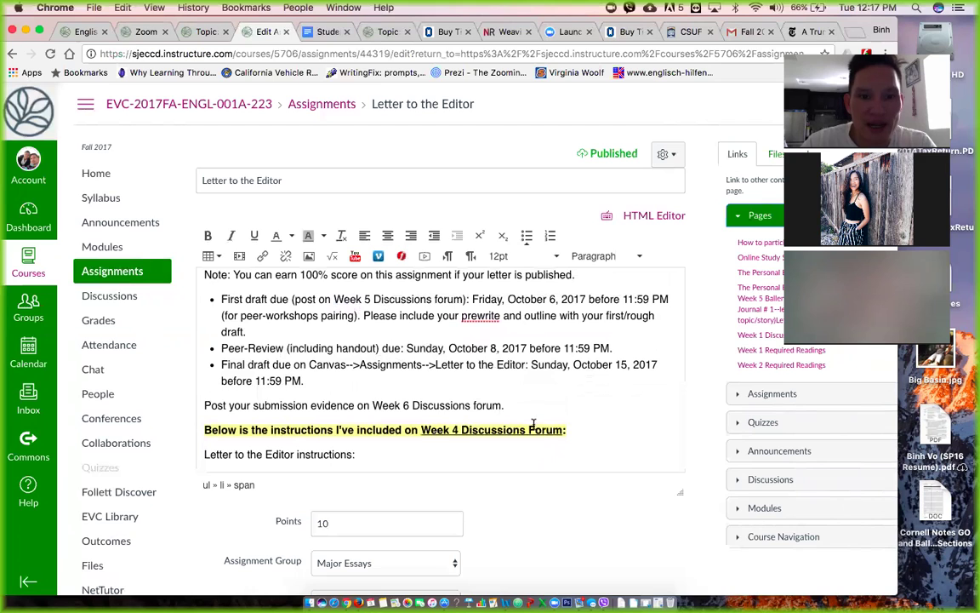
scroll(532, 424, "down", 1)
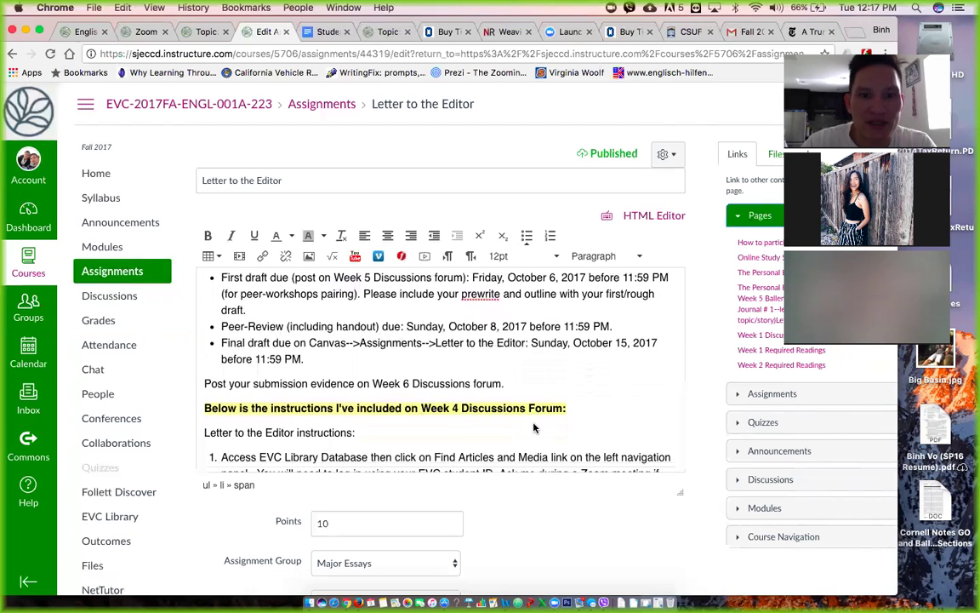
scroll(534, 428, "up", 1)
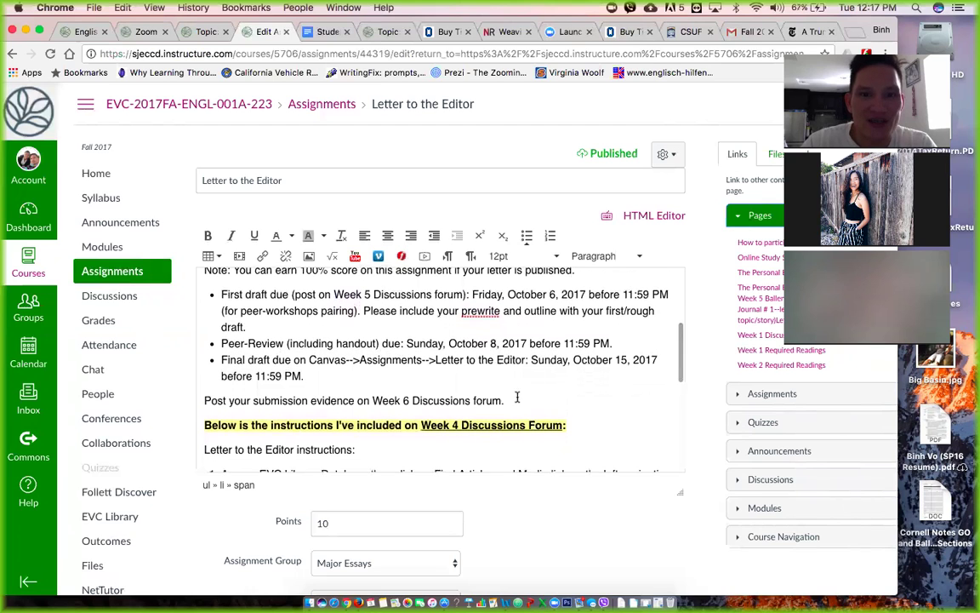
scroll(478, 342, "up", 2)
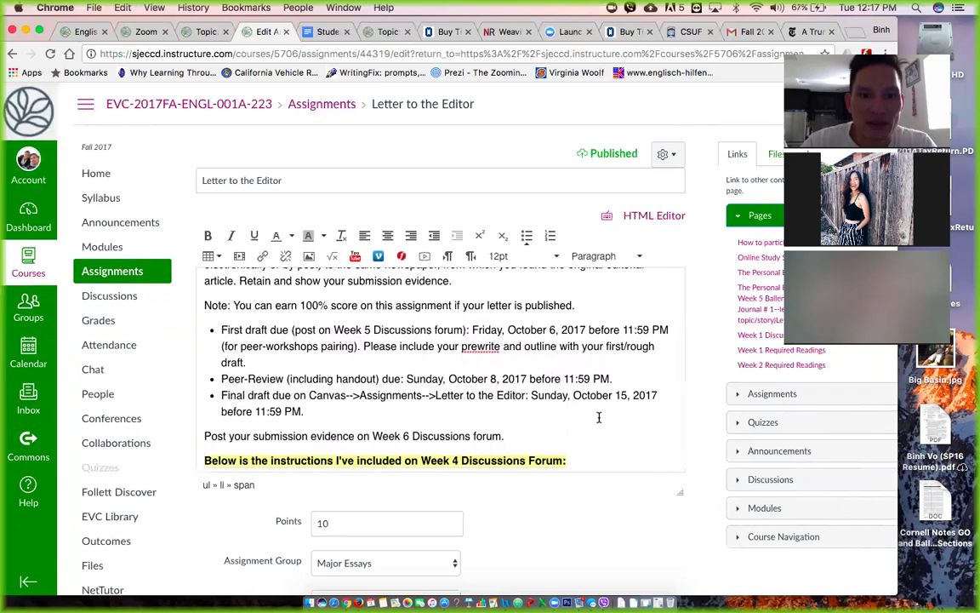
scroll(599, 417, "down", 1)
scroll(599, 417, "down", 1)
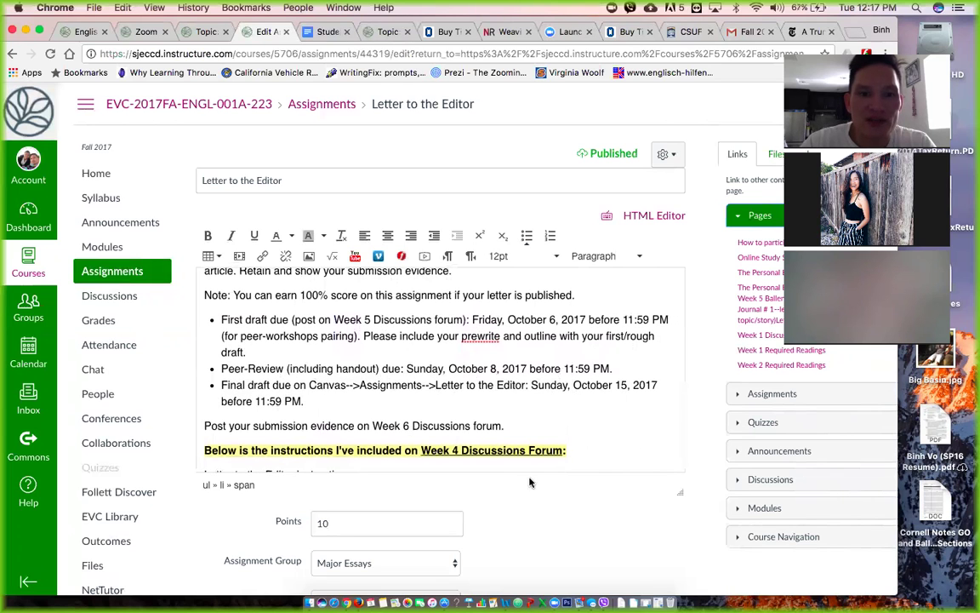
scroll(634, 572, "down", 10)
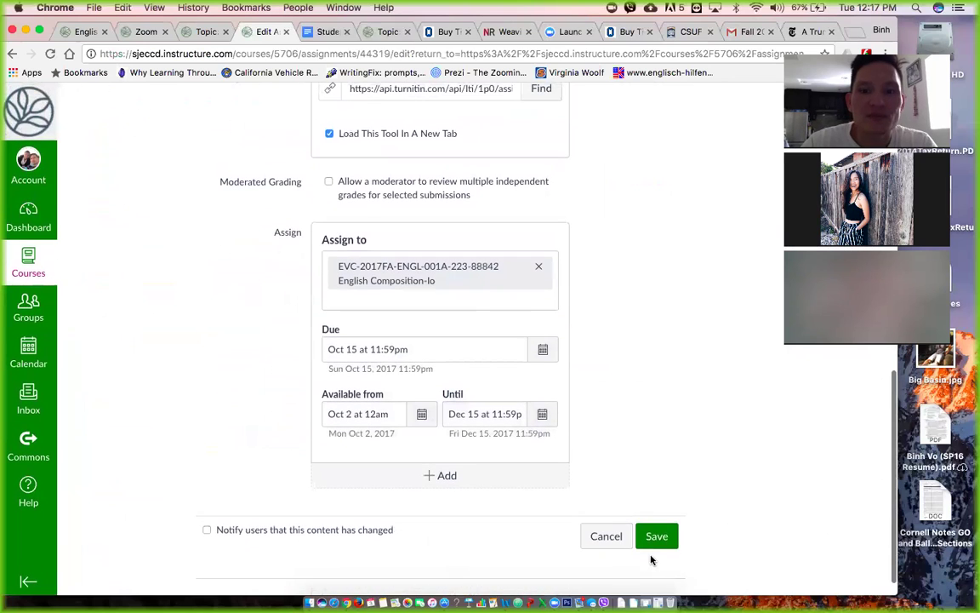
Step: Save the Letter to the Editor assignment and check its due dates: draft October 6, peer review October 8
left_click(656, 534)
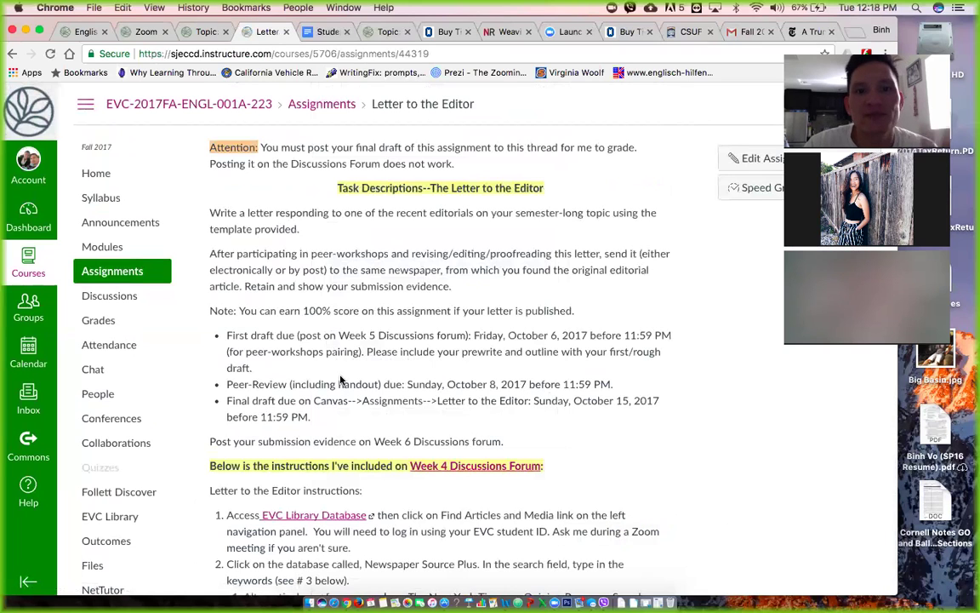
scroll(341, 379, "down", 4)
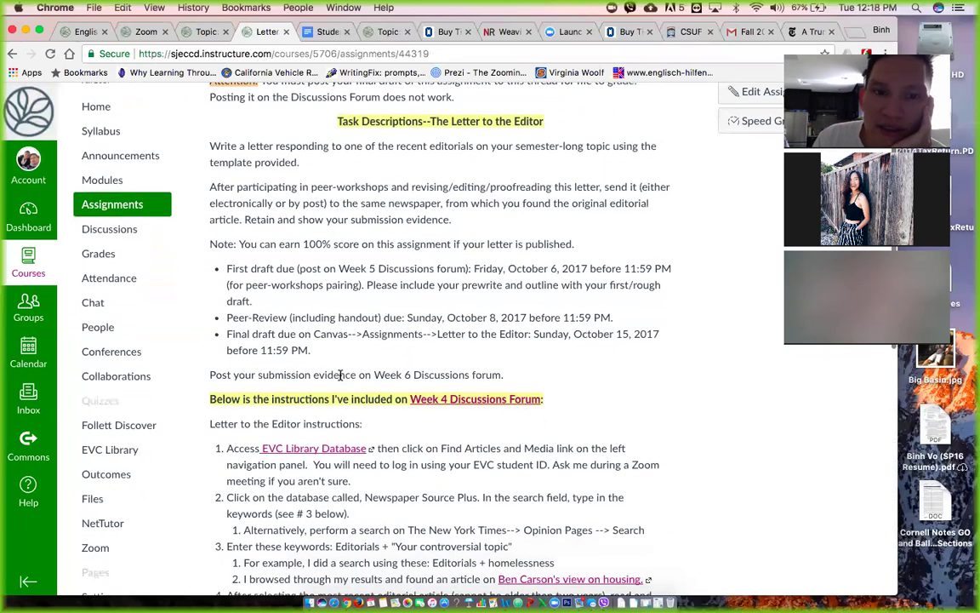
scroll(341, 375, "down", 1)
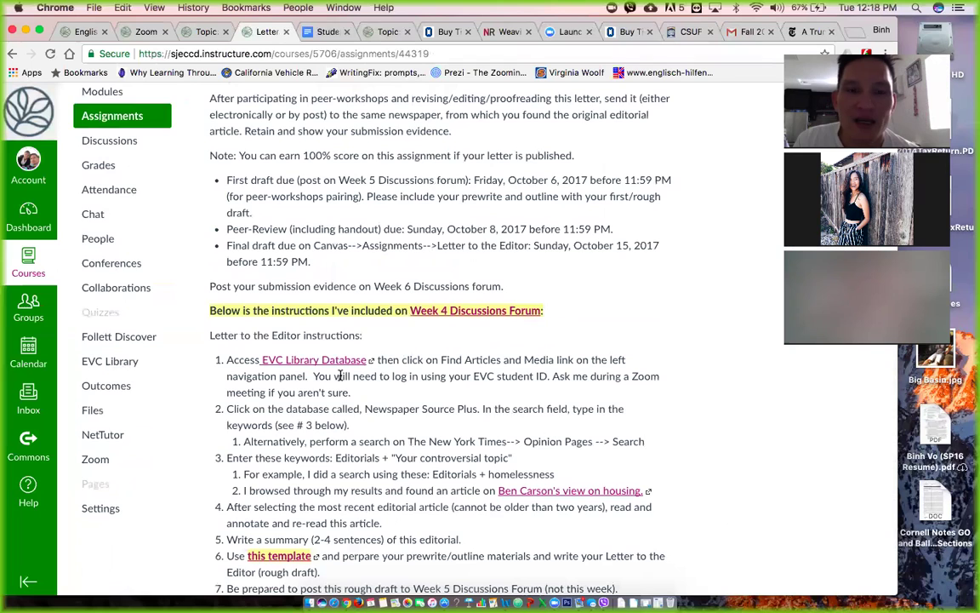
scroll(342, 366, "up", 4)
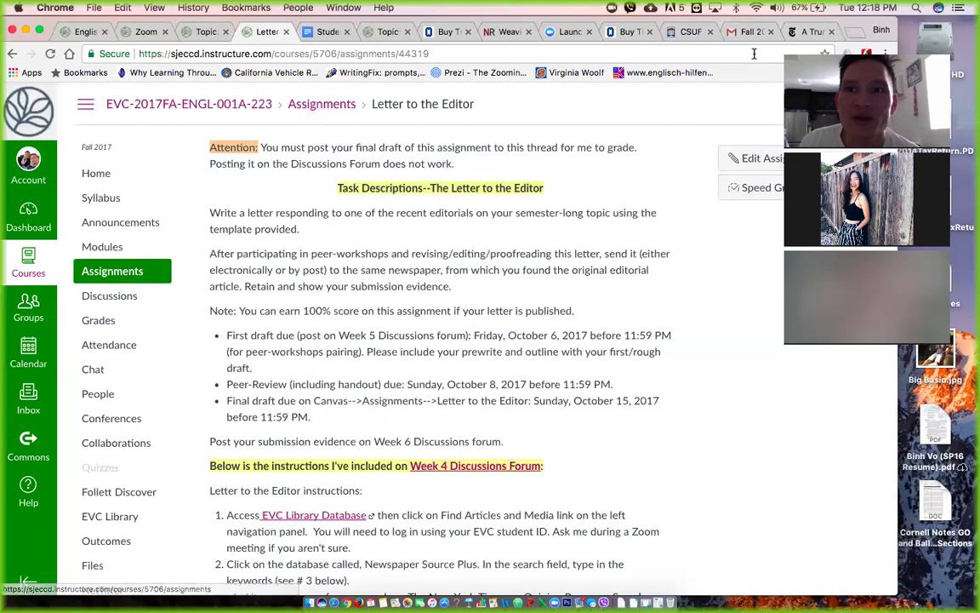
Step: Bring back the NYT editorial 'A Trump Travel Ban We've Seen Before' and scroll over it
left_click(808, 32)
scroll(336, 282, "up", 5)
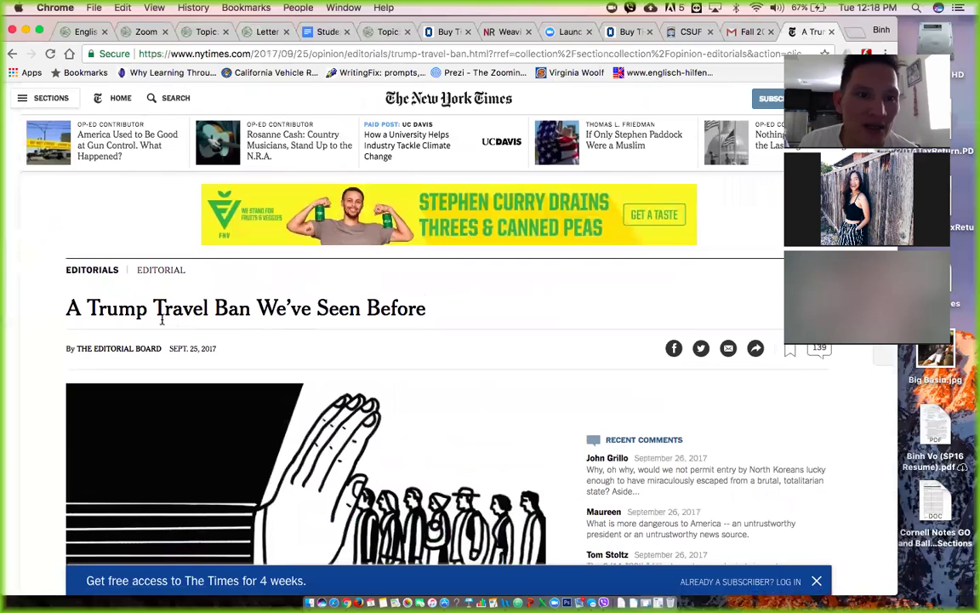
scroll(225, 380, "down", 1)
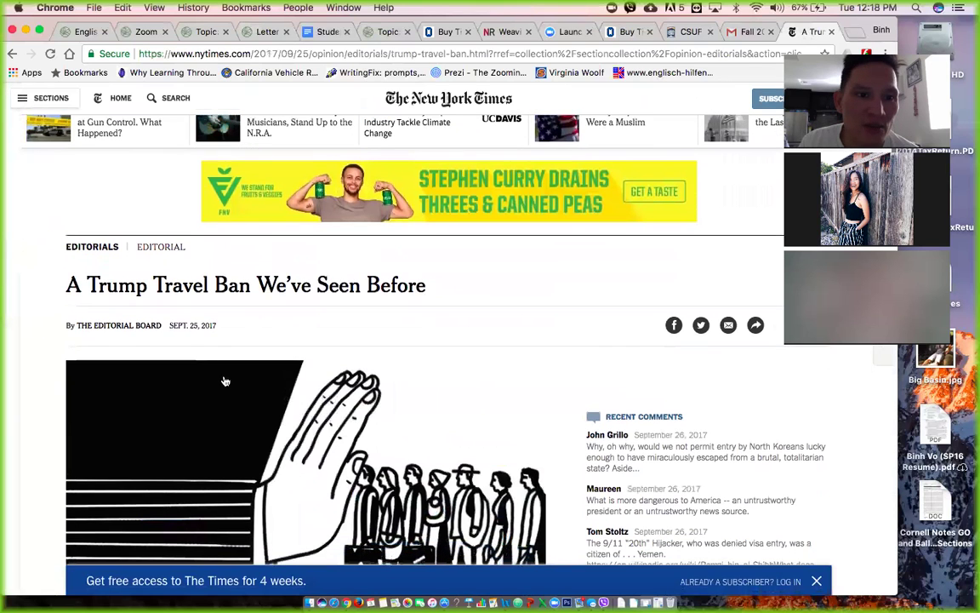
scroll(214, 358, "up", 1)
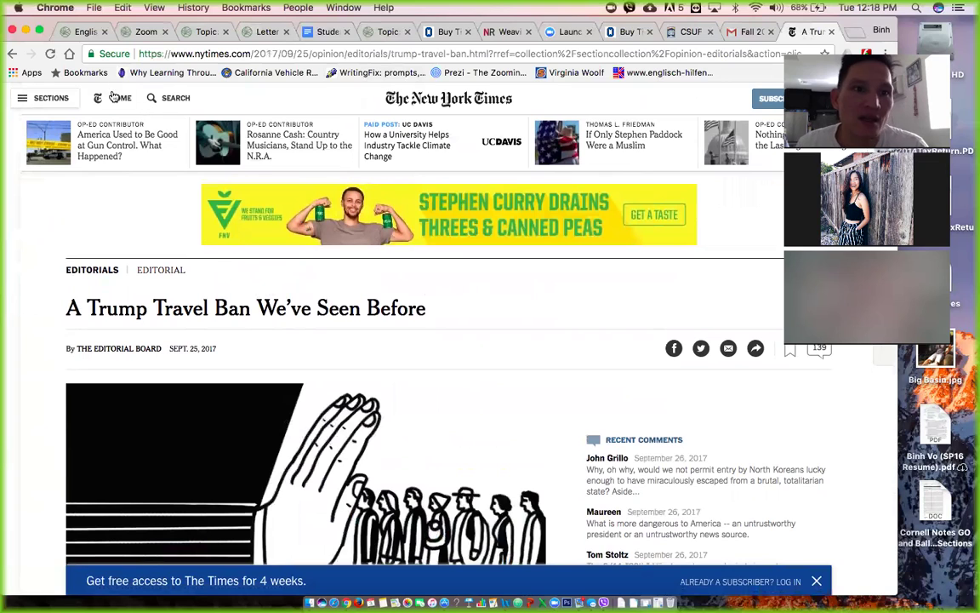
Step: Search the NYT site for 'how to submit my letter to the editor' and browse the Opinion results
left_click(175, 98)
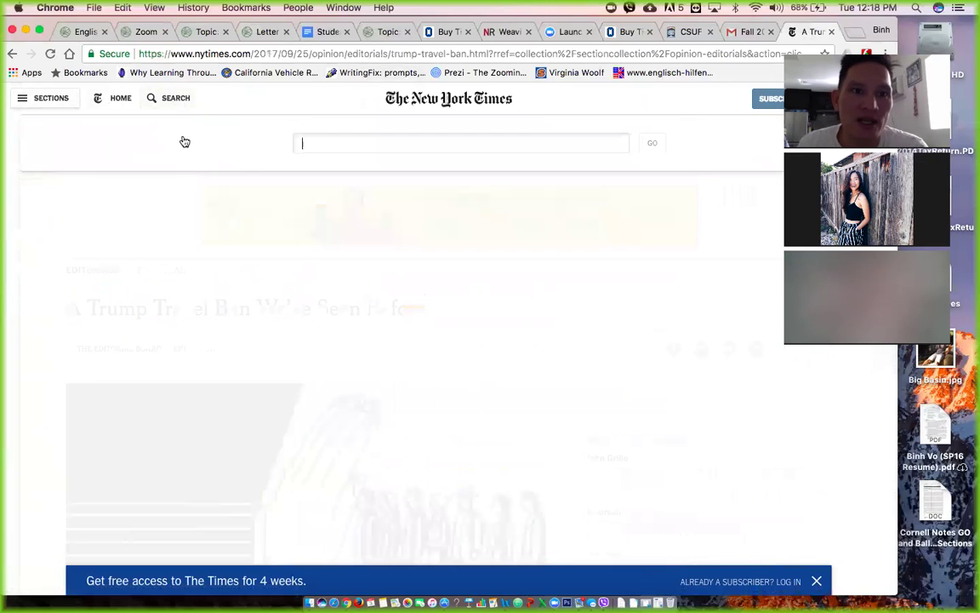
type("how to submit my letter to the ed")
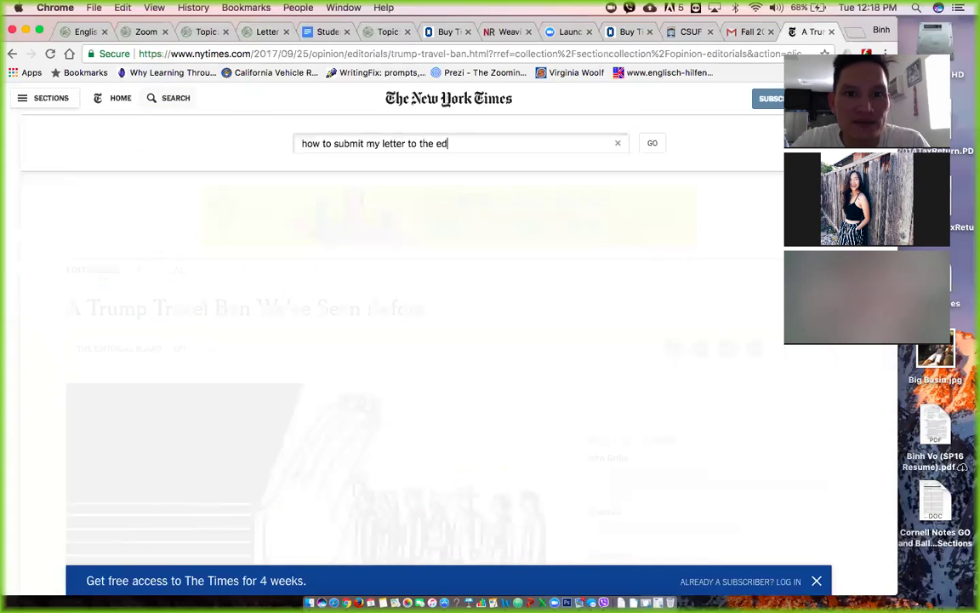
type("itor")
key("Return")
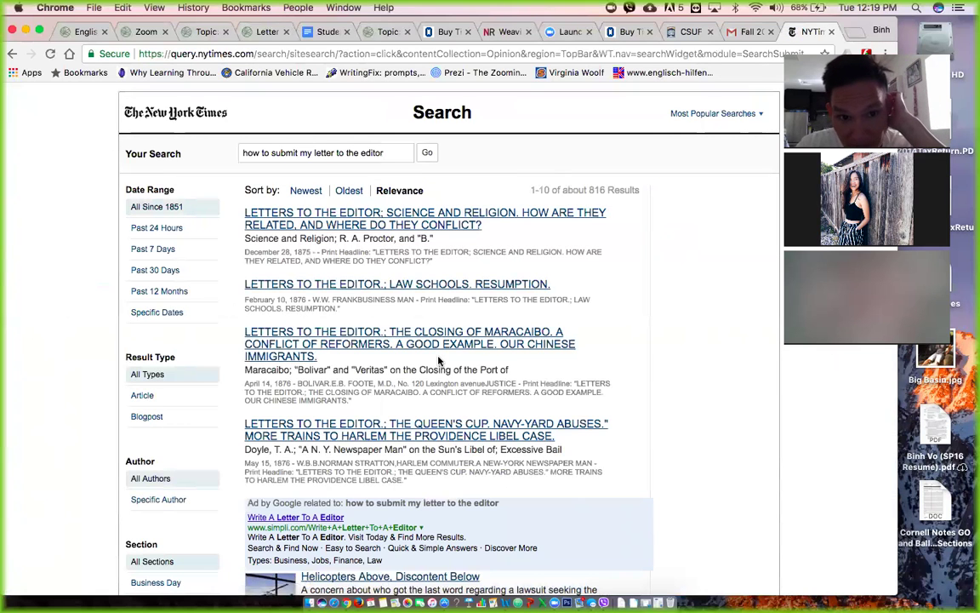
scroll(439, 362, "down", 2)
scroll(439, 362, "down", 4)
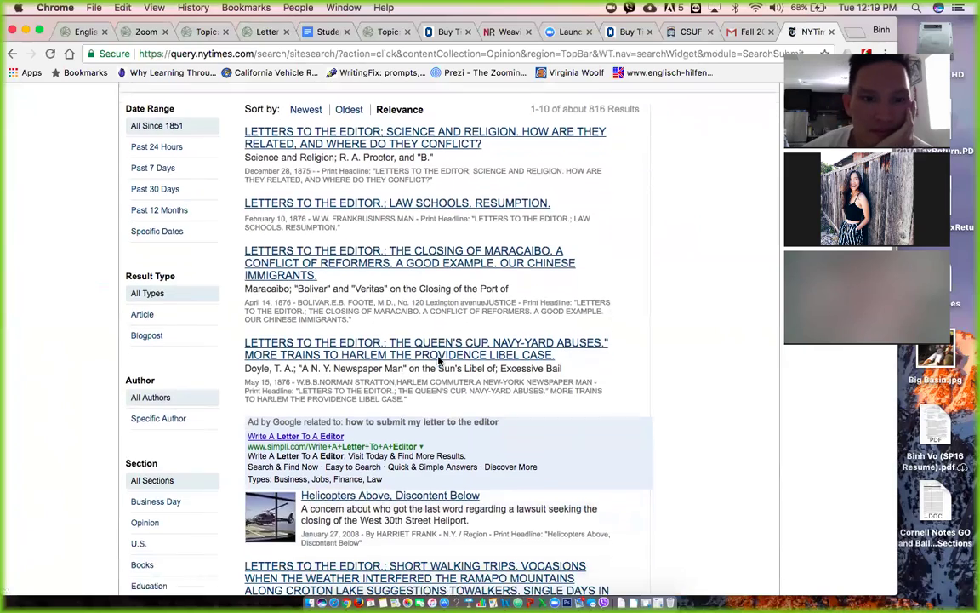
scroll(439, 362, "down", 15)
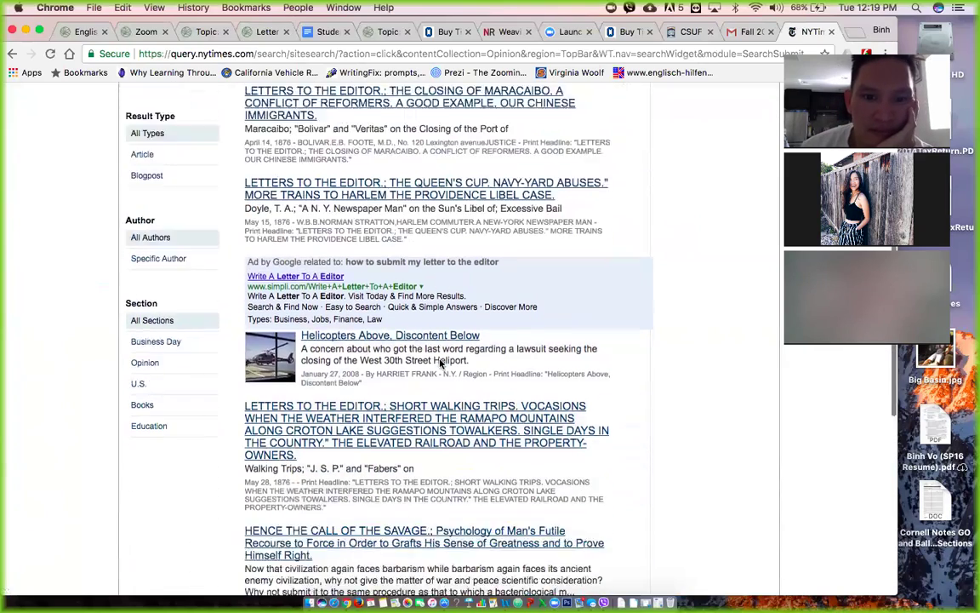
scroll(439, 361, "down", 1)
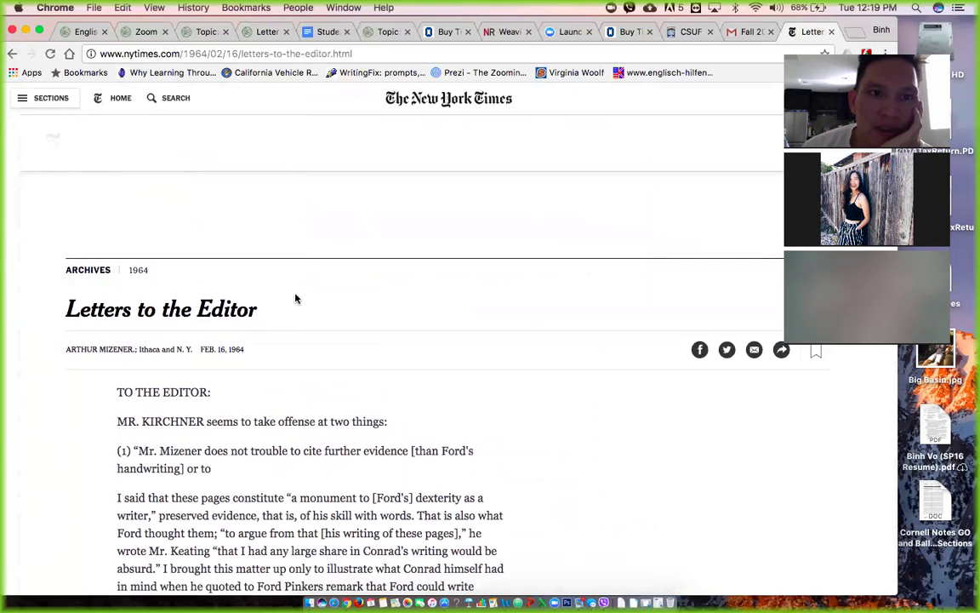
key("super+bracketleft")
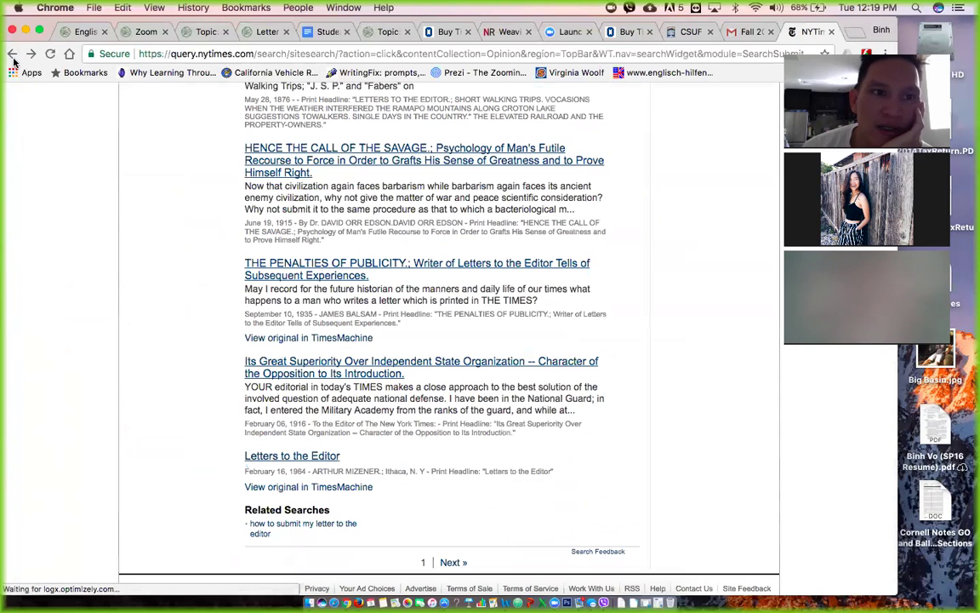
Step: Go back to the travel ban editorial and scroll down to the footer and back to the headline
left_click(13, 56)
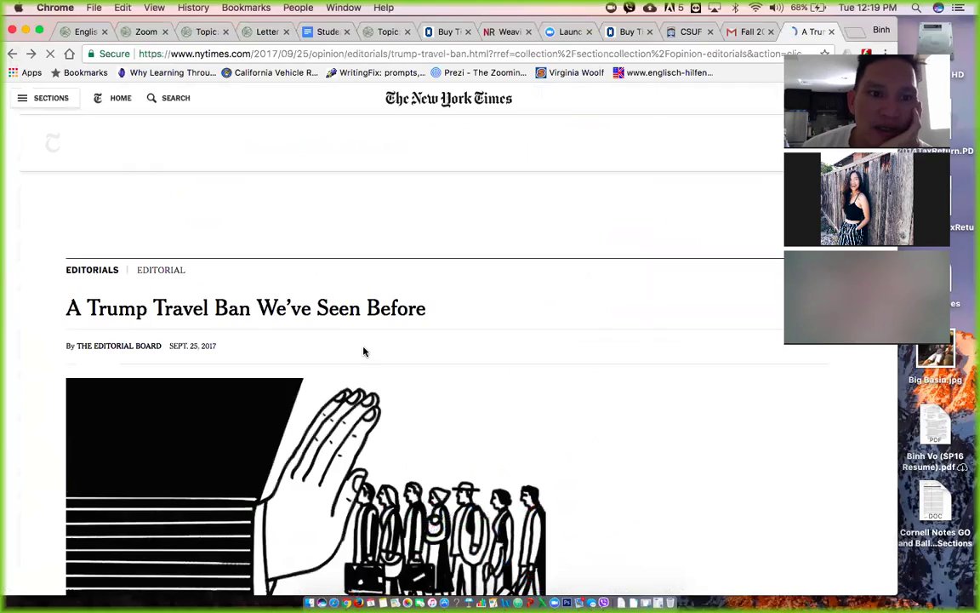
scroll(386, 326, "down", 15)
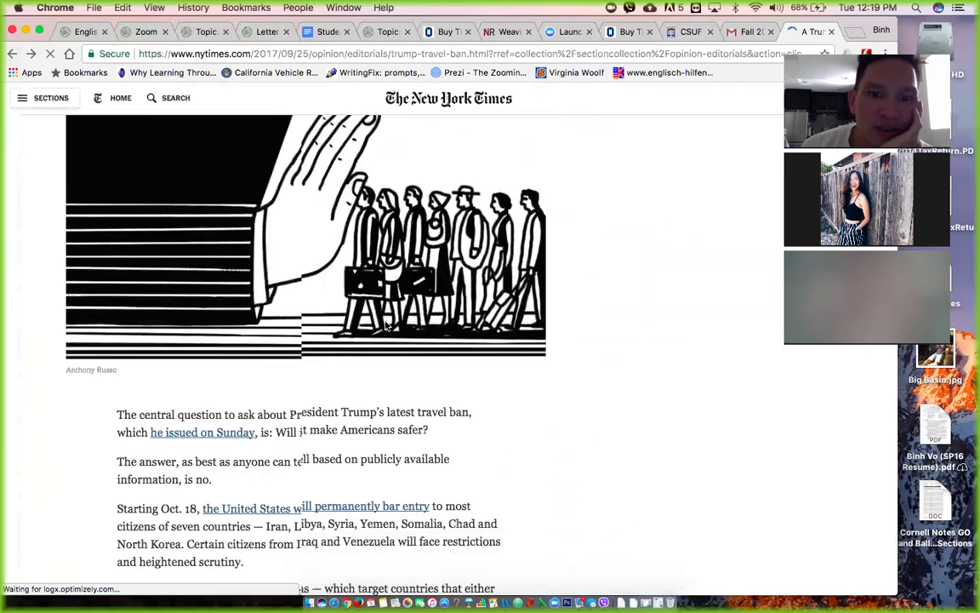
scroll(385, 326, "down", 10)
scroll(385, 325, "down", 5)
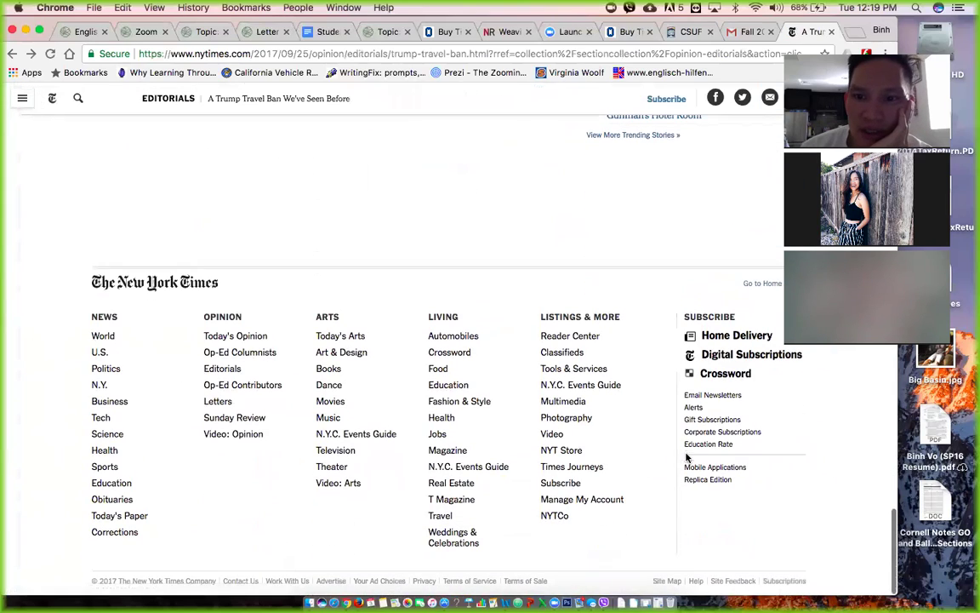
scroll(696, 498, "down", 3)
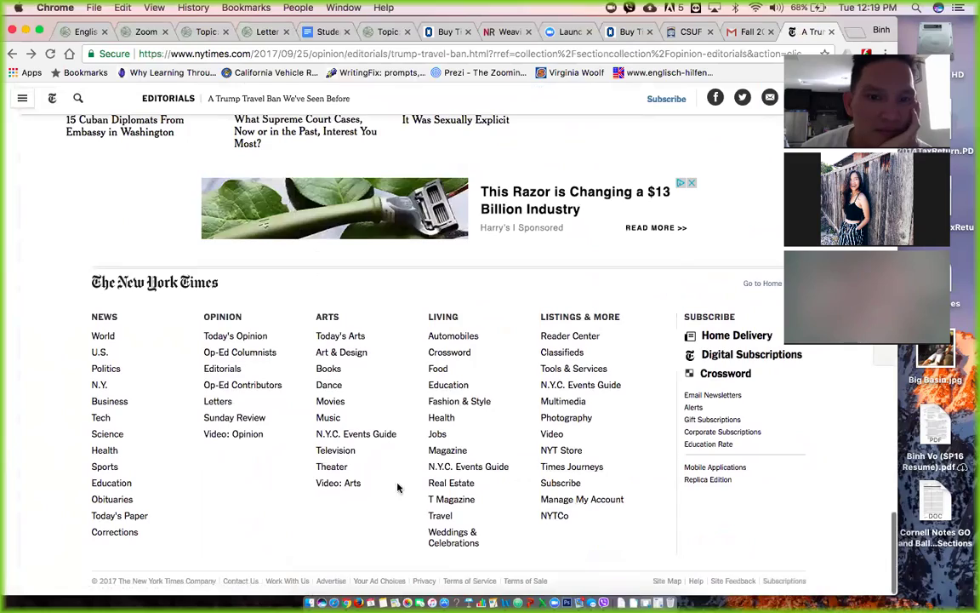
scroll(397, 498, "up", 10)
scroll(398, 498, "up", 7)
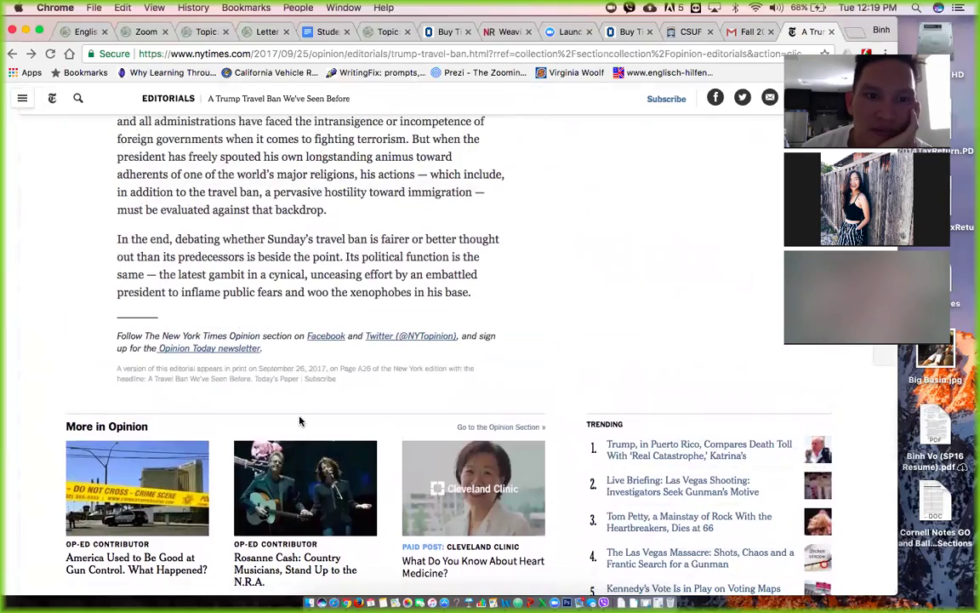
scroll(220, 366, "up", 20)
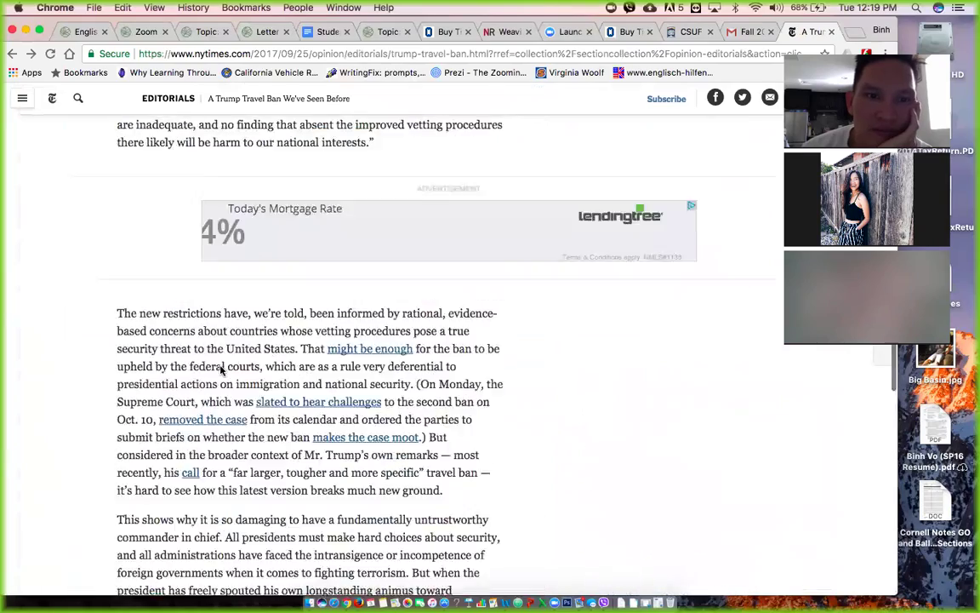
scroll(221, 370, "up", 20)
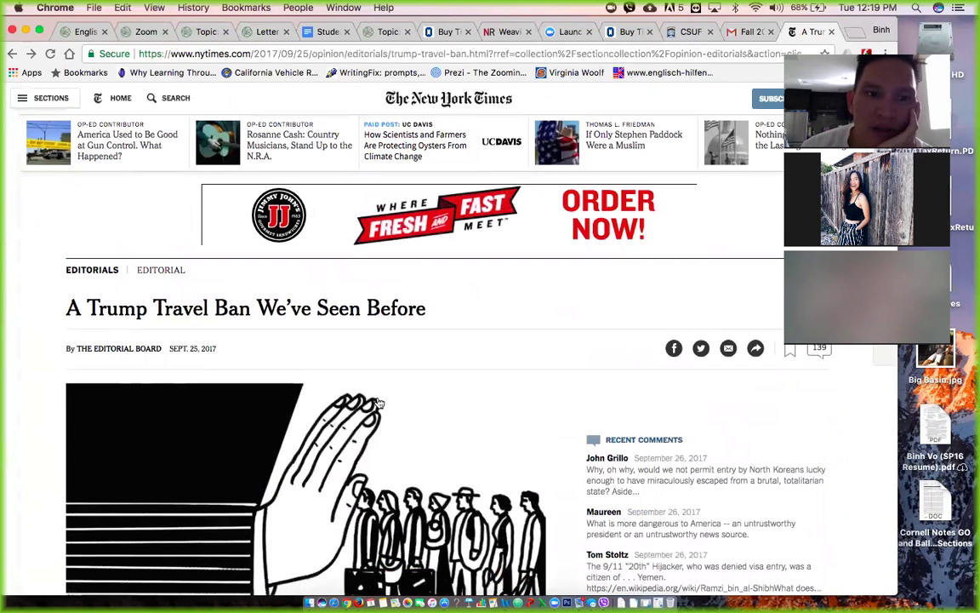
Step: Open THE EDITORIAL BOARD byline page and scroll through the board members' biographies
left_click(132, 348)
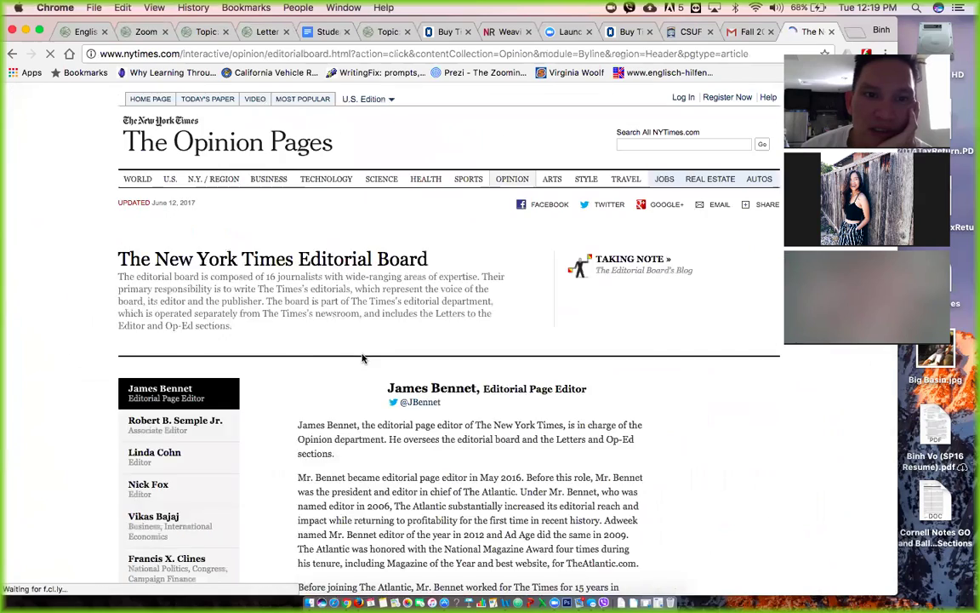
scroll(498, 422, "down", 5)
scroll(501, 428, "down", 15)
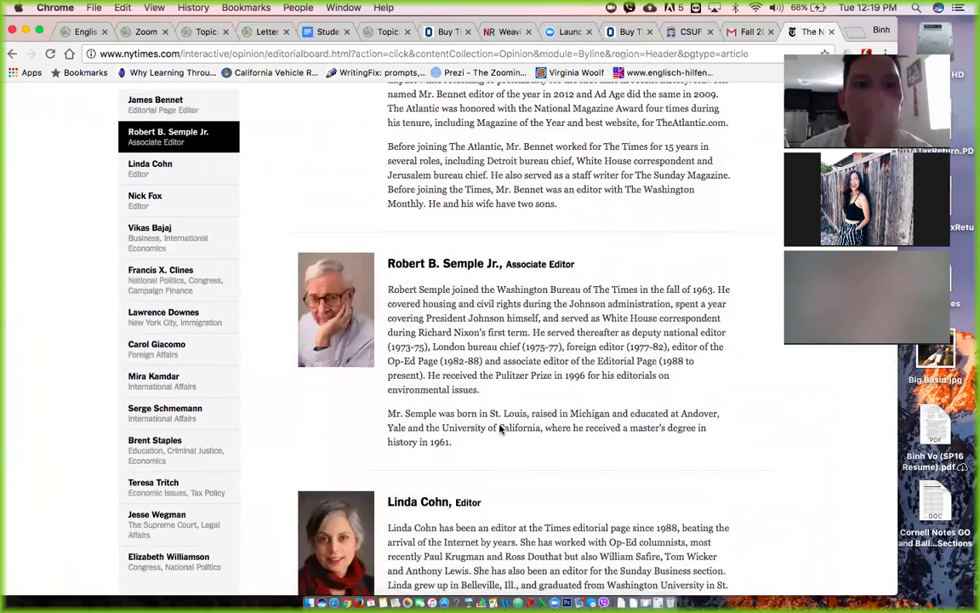
scroll(501, 428, "down", 20)
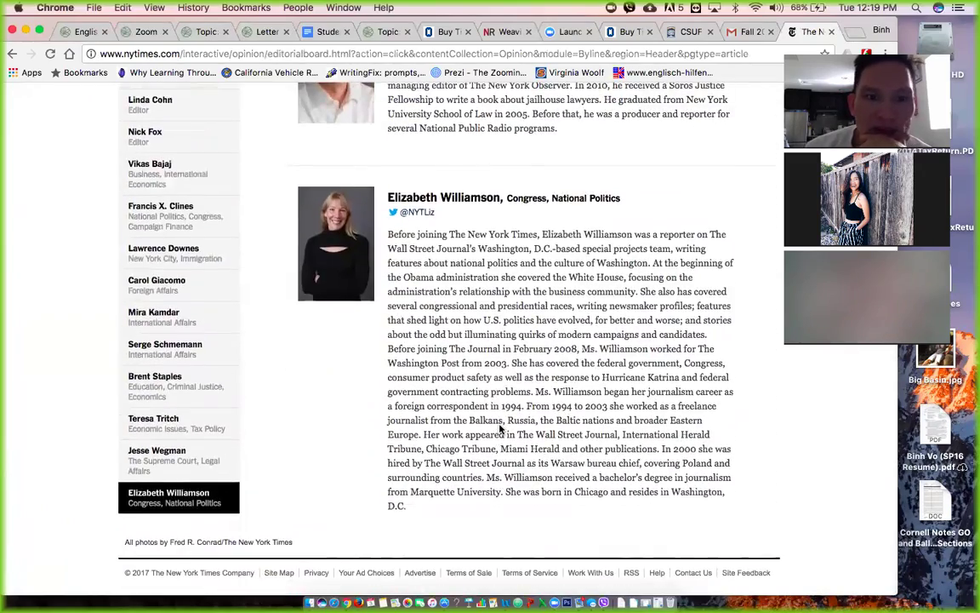
scroll(500, 428, "up", 20)
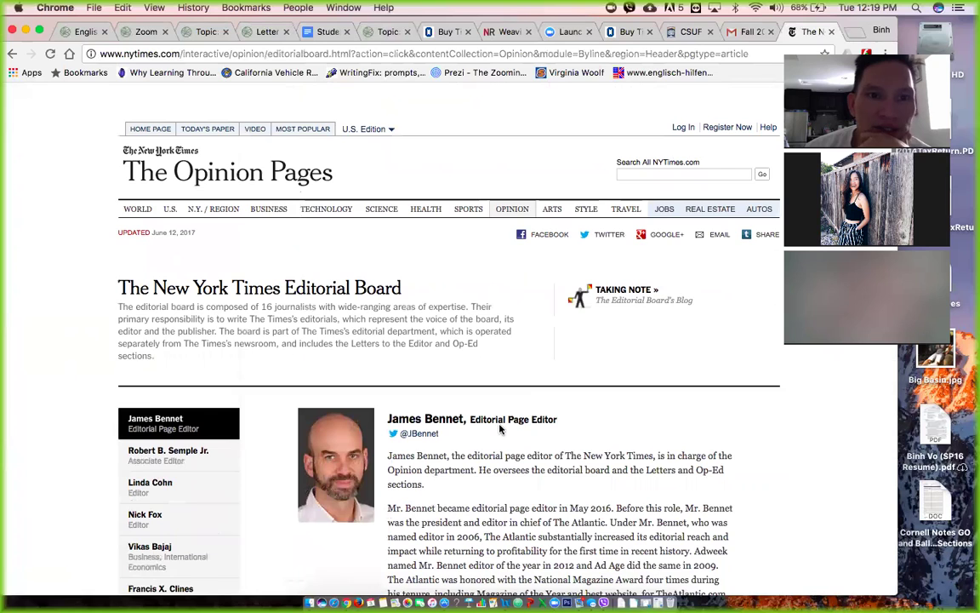
scroll(500, 428, "down", 2)
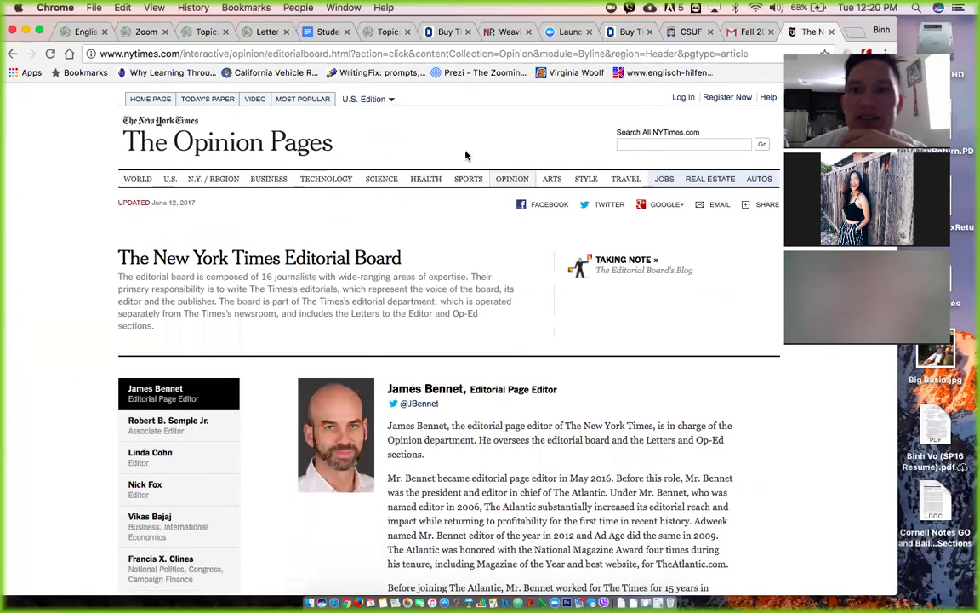
Step: Search Google for 'submit letter new york times' from the address bar
left_click(555, 56)
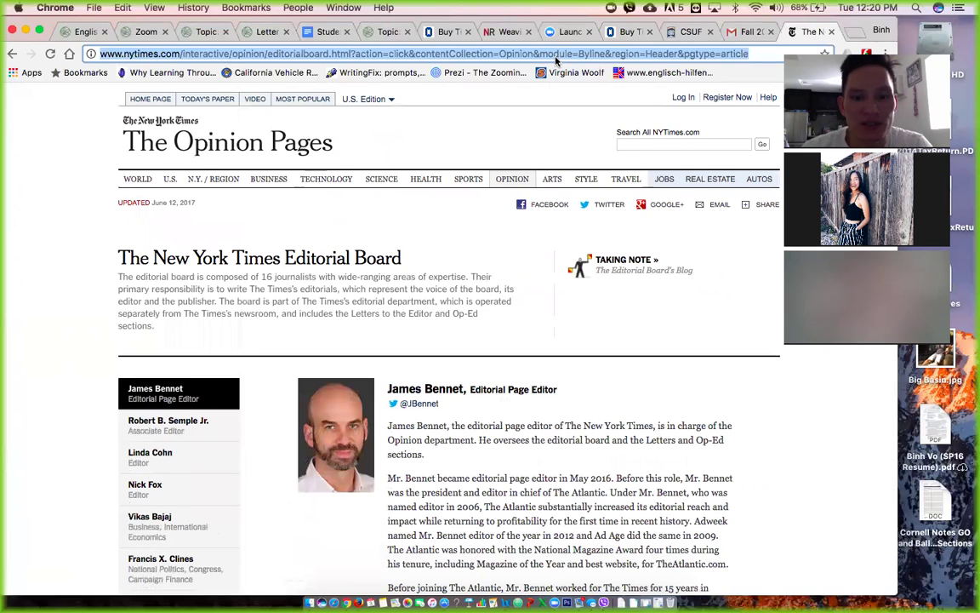
type("letter submi")
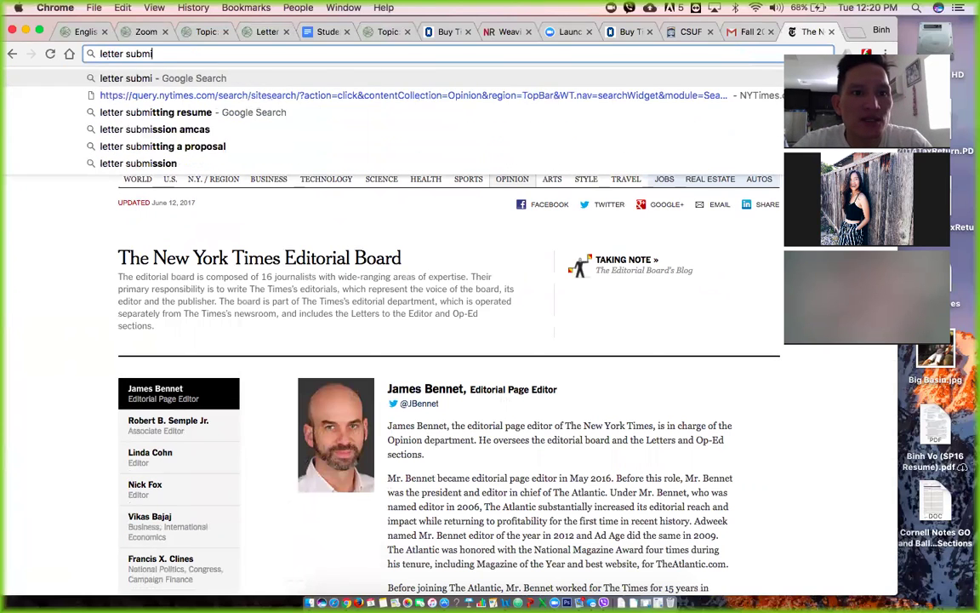
type("ssion the n")
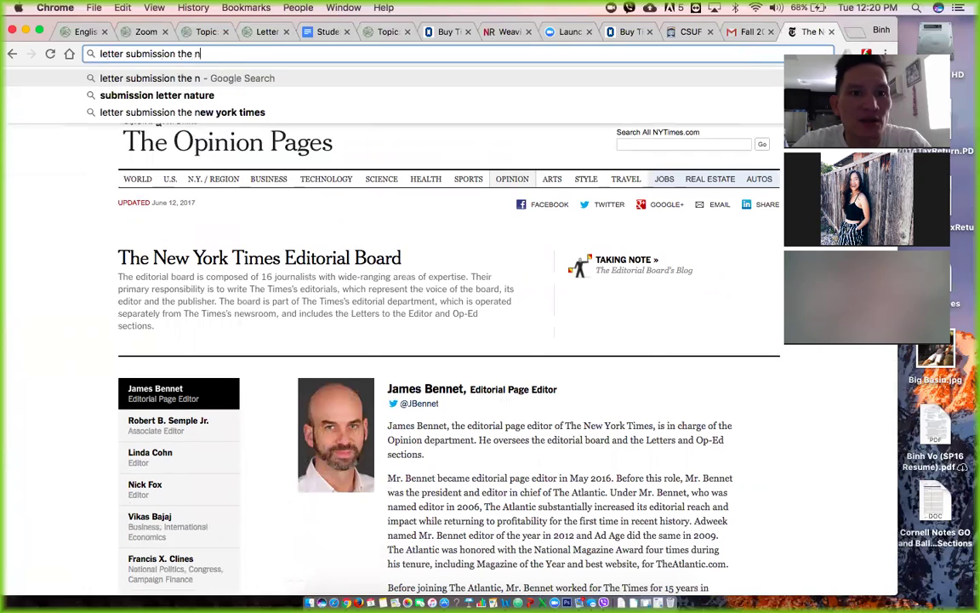
key("BackSpace")
type("new yor")
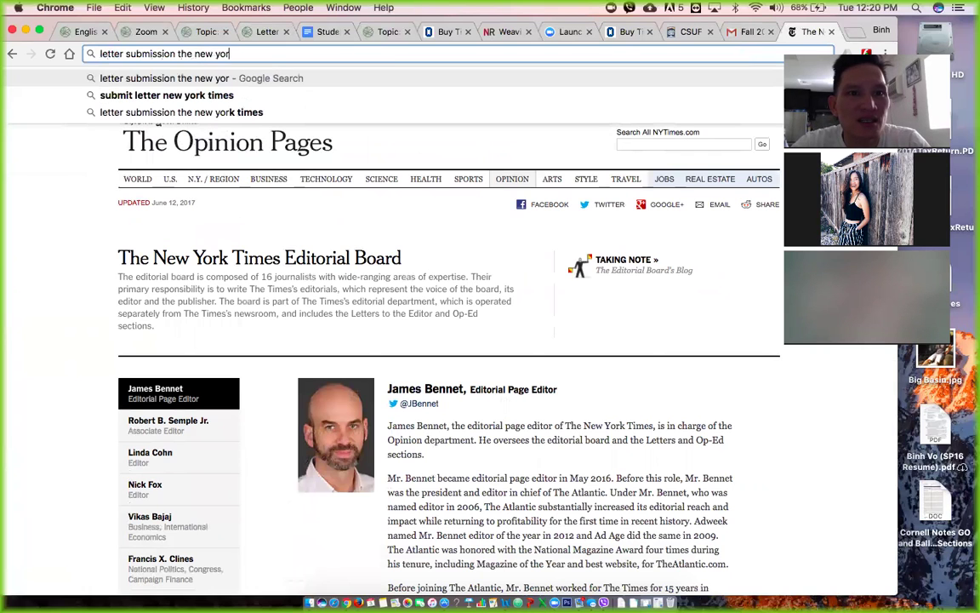
key("Down")
key("Return")
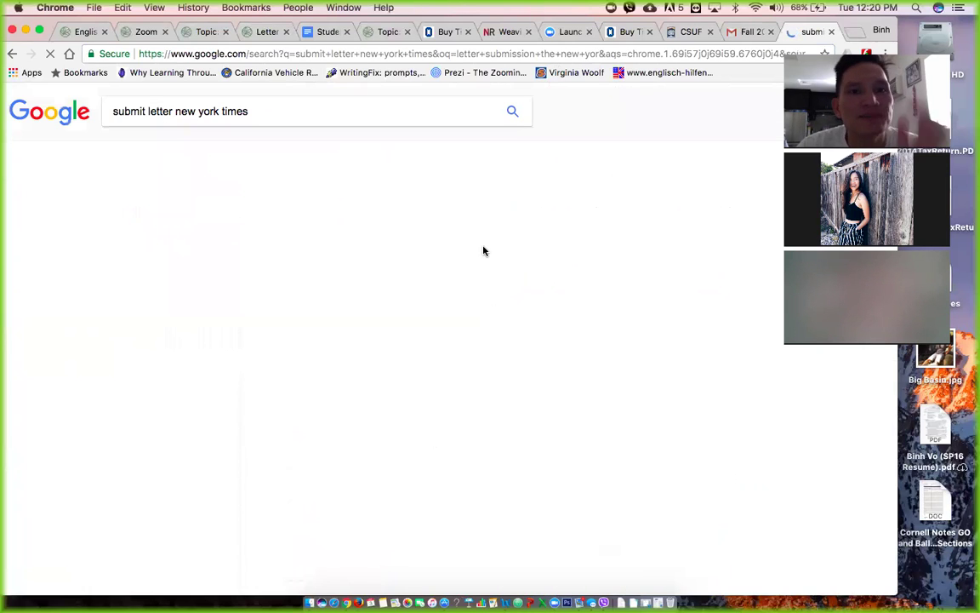
Step: Open the NYT How to Submit a Letter to the Editor guide, select the letters address, and return to Canvas
scroll(334, 396, "down", 1)
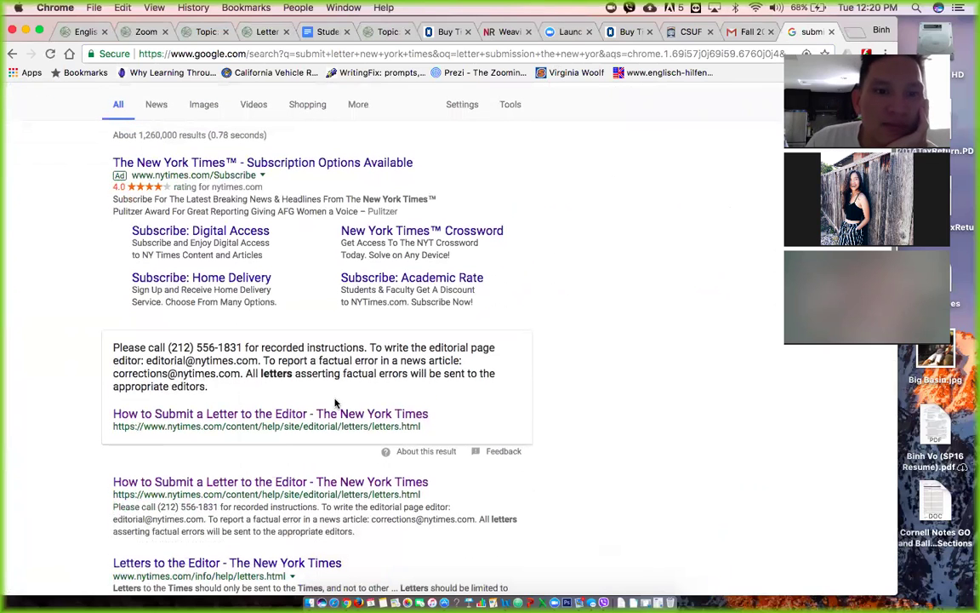
left_click(255, 417)
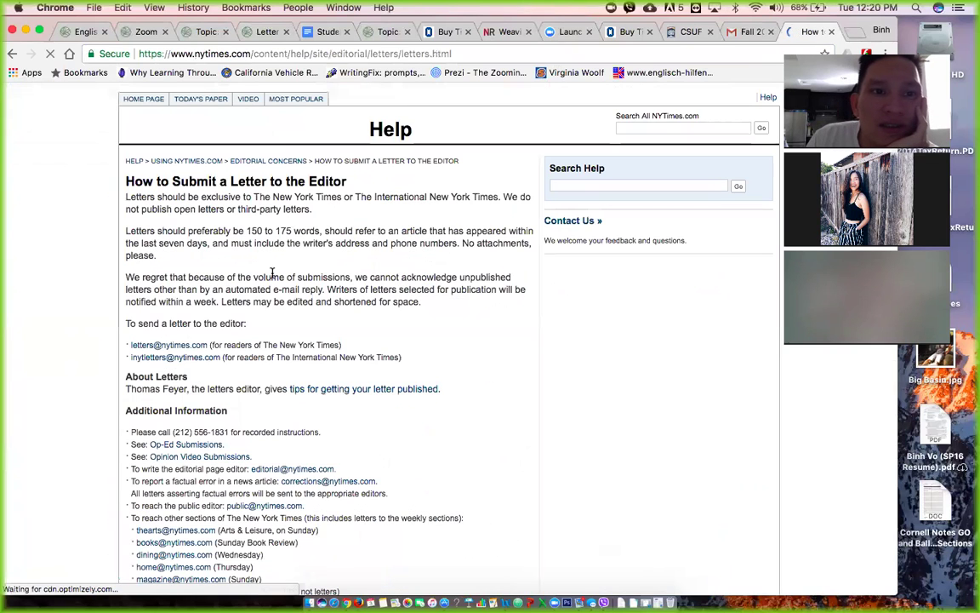
scroll(355, 362, "down", 2)
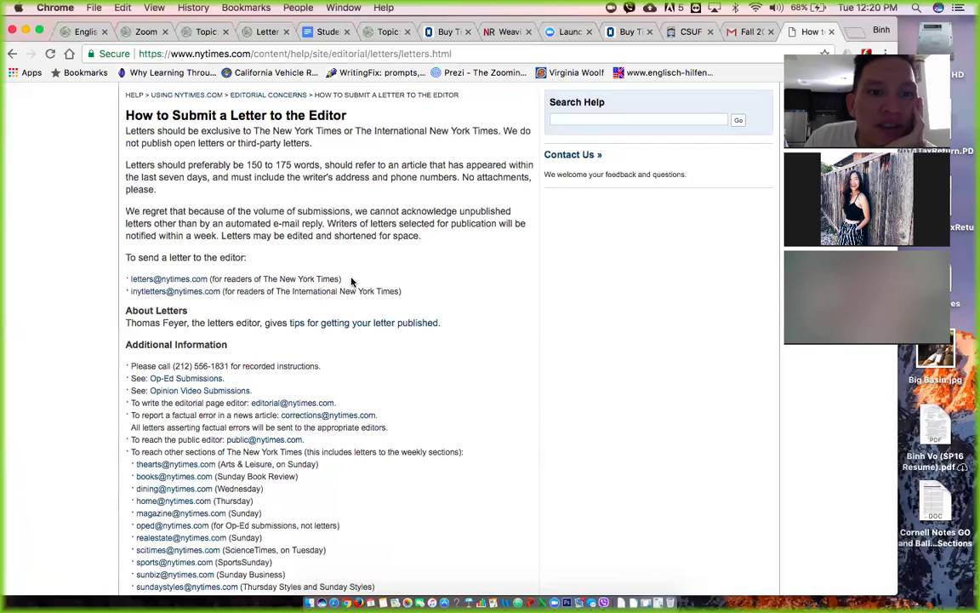
left_click_drag(352, 281, 132, 281)
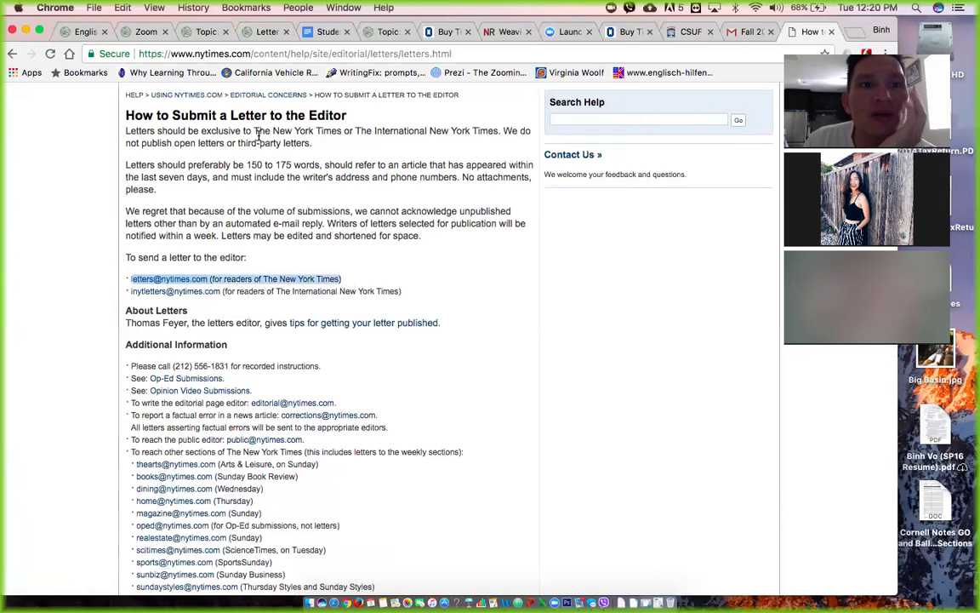
left_click(261, 33)
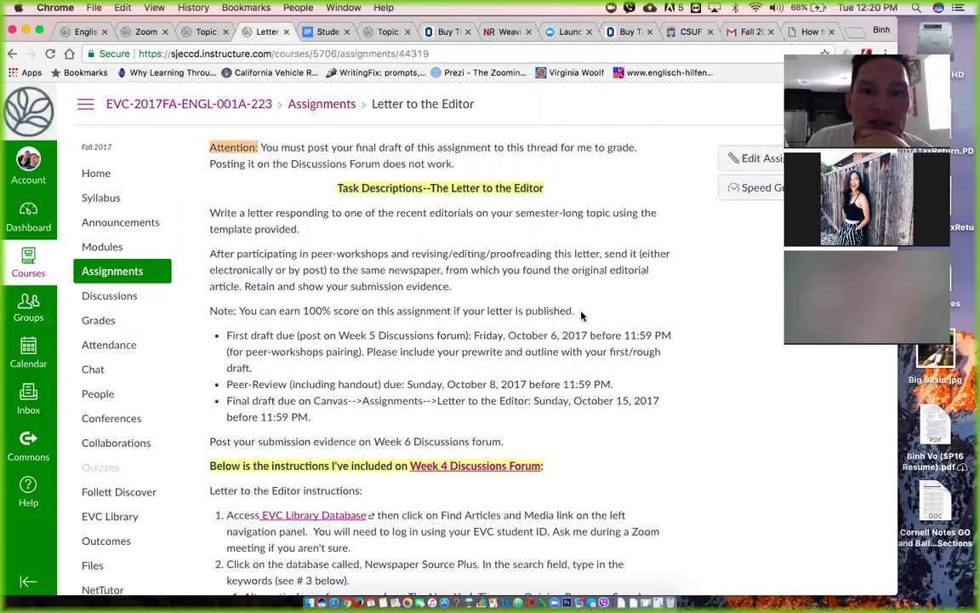
left_click_drag(581, 316, 236, 312)
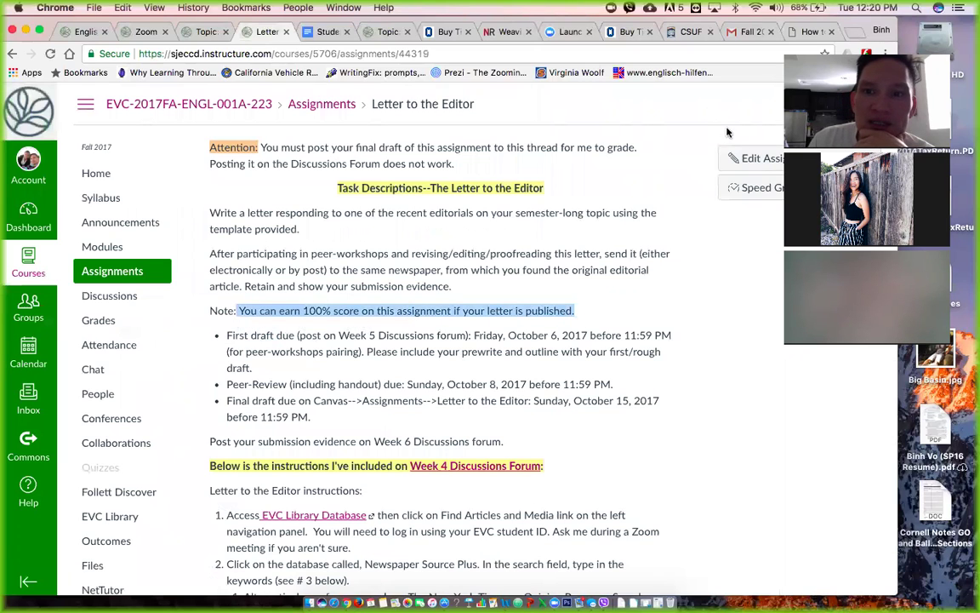
left_click(749, 158)
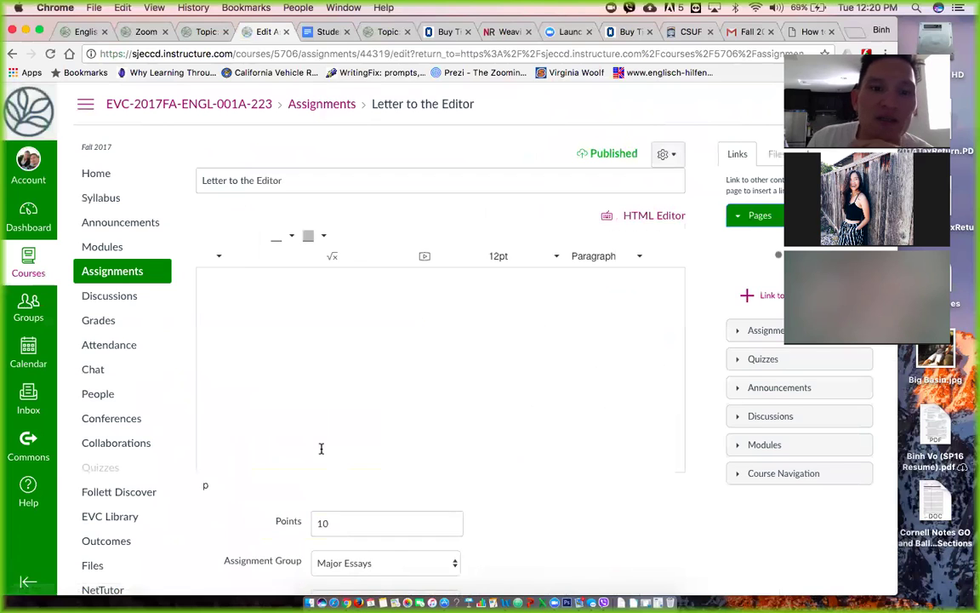
left_click(323, 528)
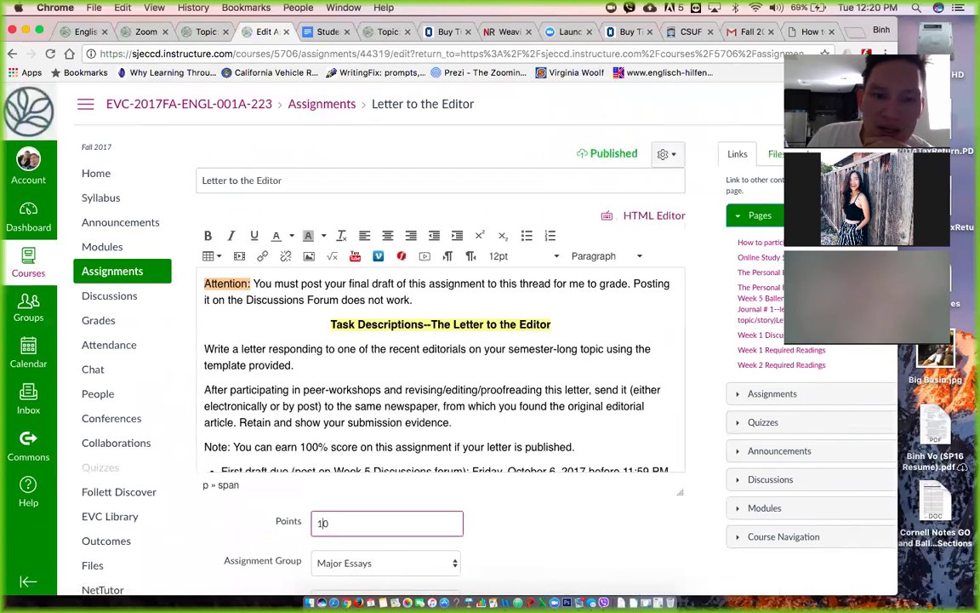
scroll(514, 530, "down", 15)
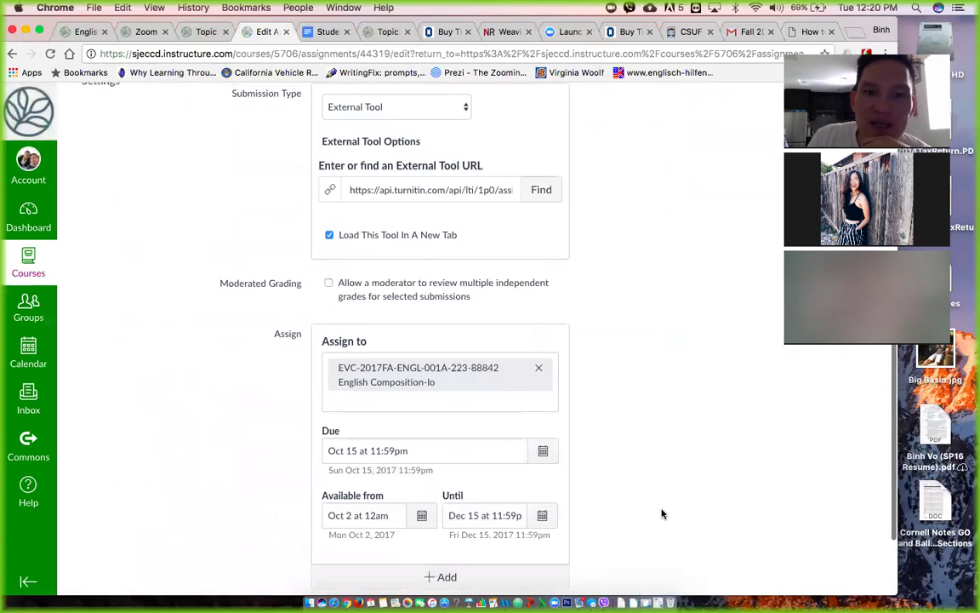
left_click(656, 536)
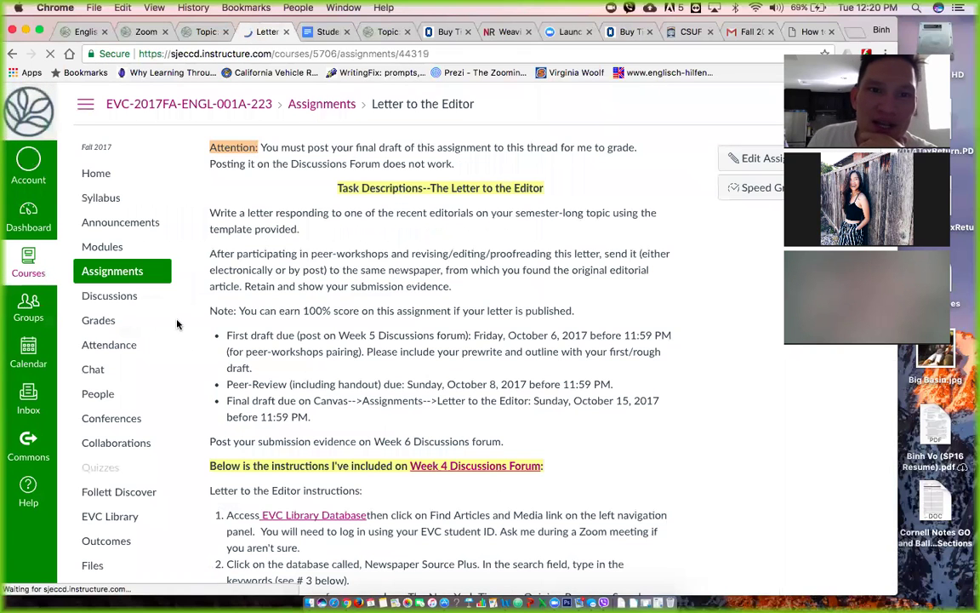
Step: From the English 1A home page, open the 'Grade The Personal Essay' To Do item in a new tab
left_click(136, 182)
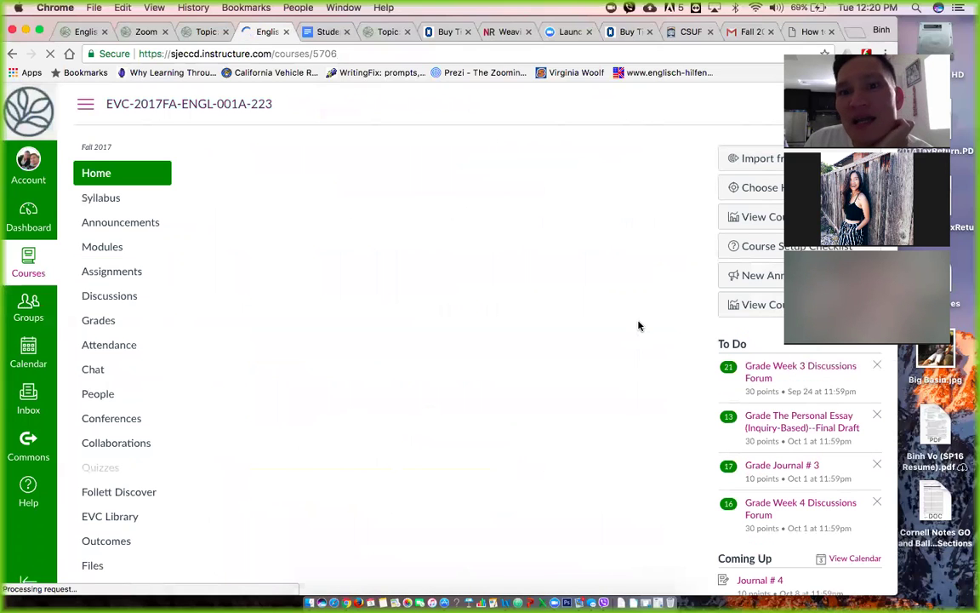
scroll(639, 326, "down", 3)
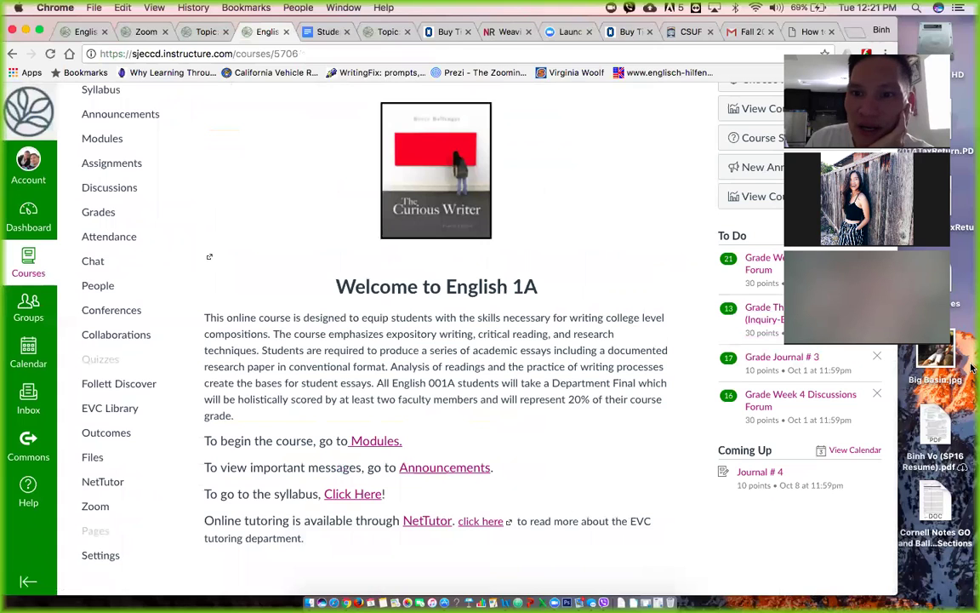
left_click_drag(899, 352, 841, 352)
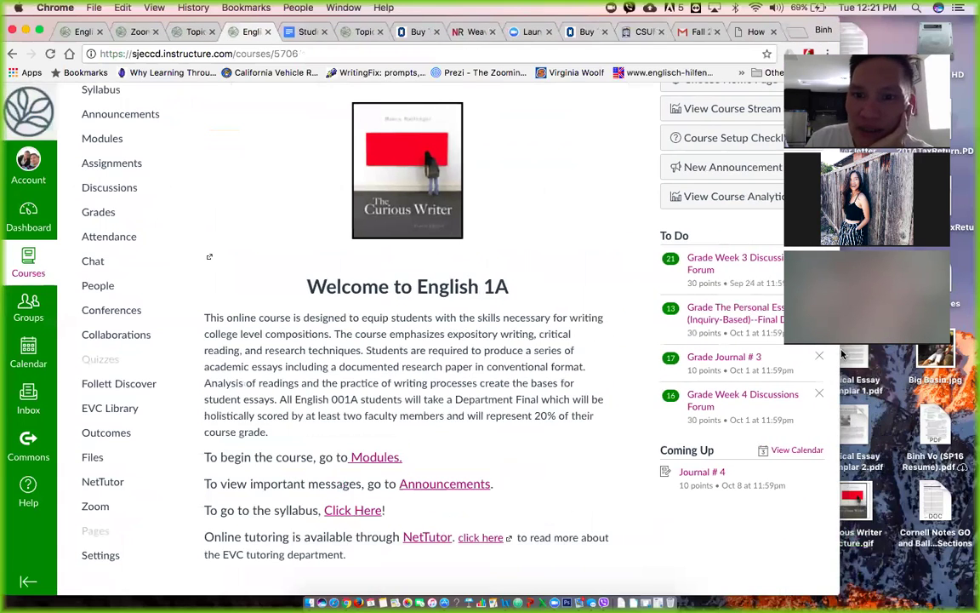
right_click(715, 317)
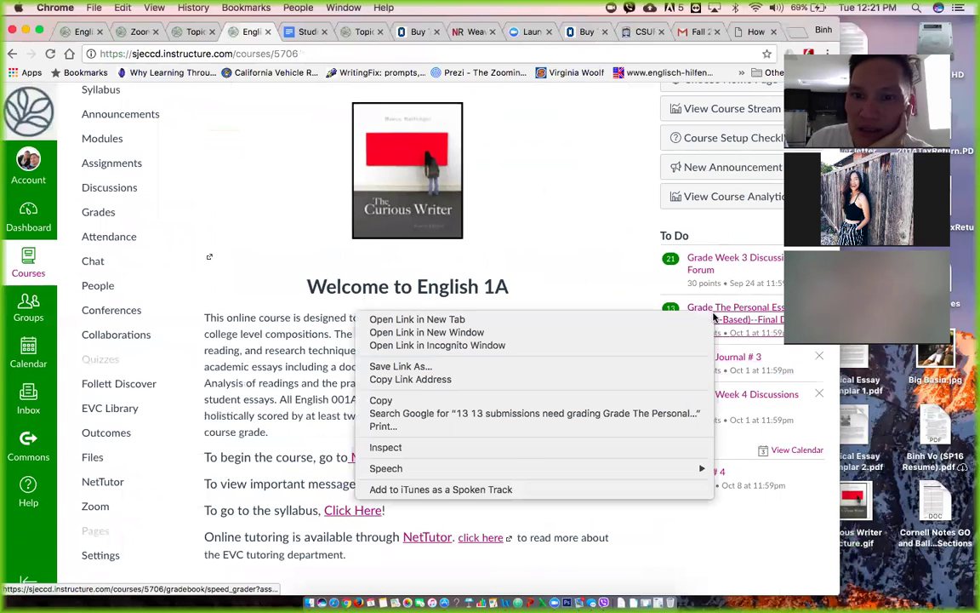
left_click(668, 319)
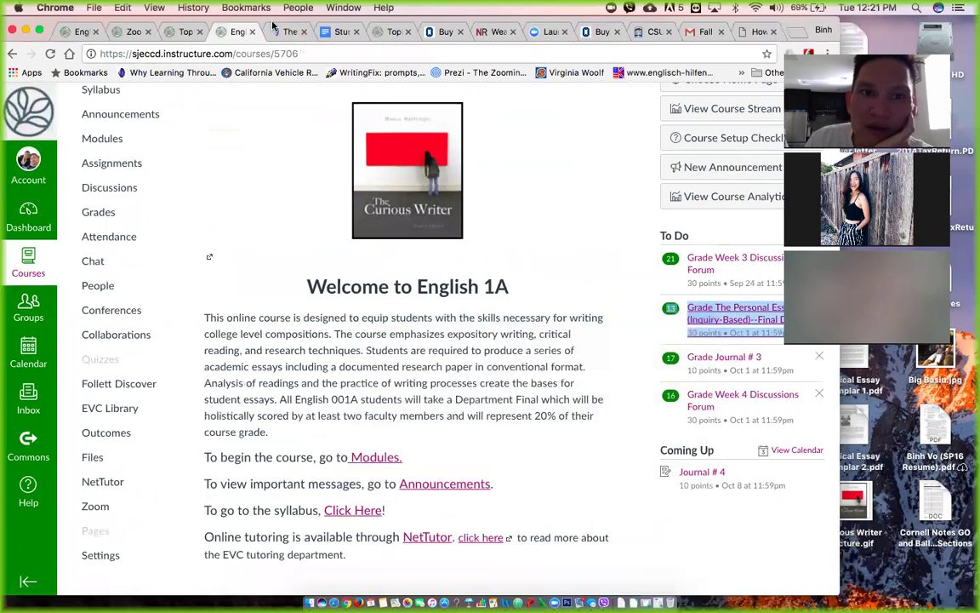
Step: Switch to the Personal Essay SpeedGrader tab and scroll through the student dropdown list
left_click(281, 30)
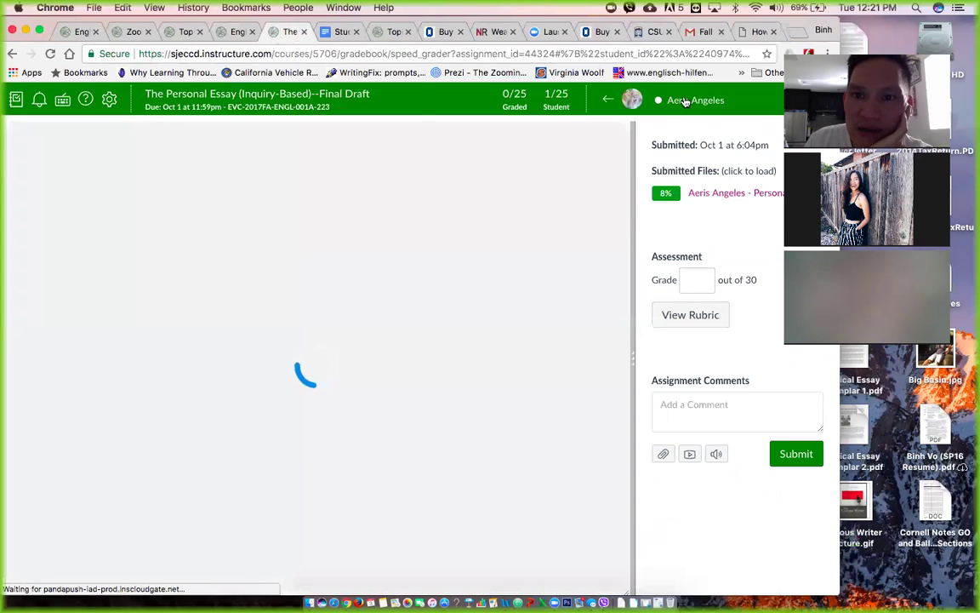
left_click(685, 100)
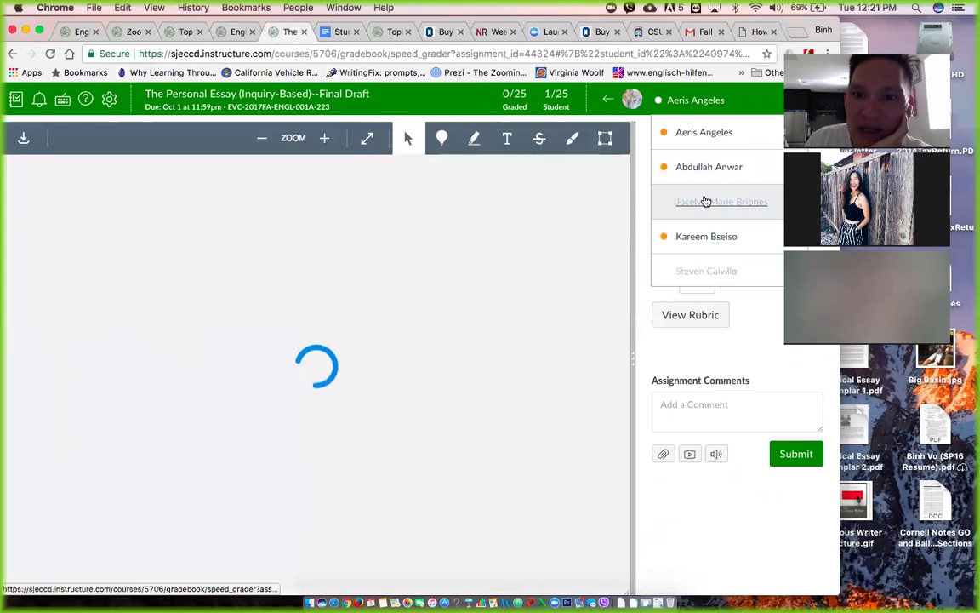
scroll(706, 201, "down", 10)
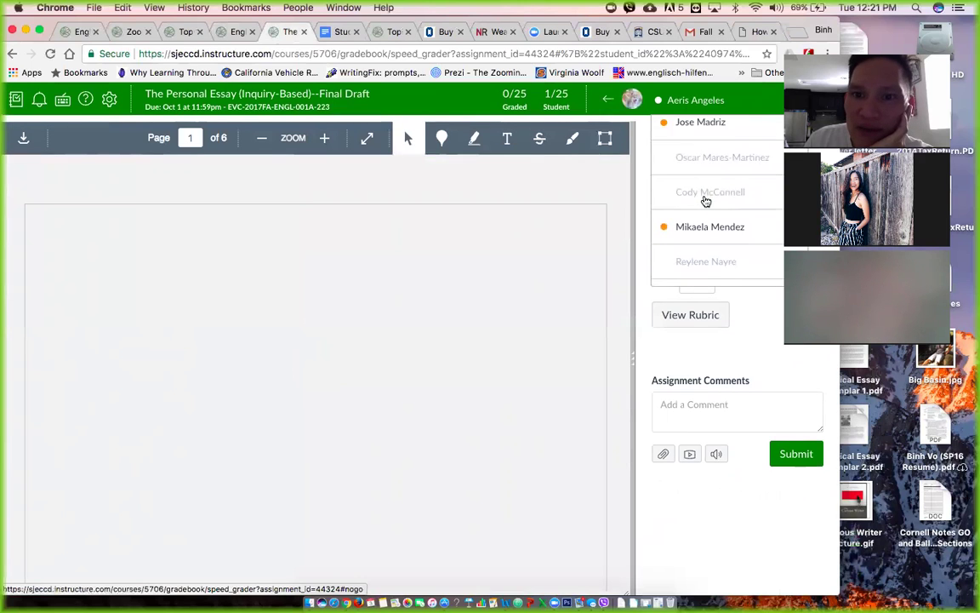
scroll(706, 201, "down", 6)
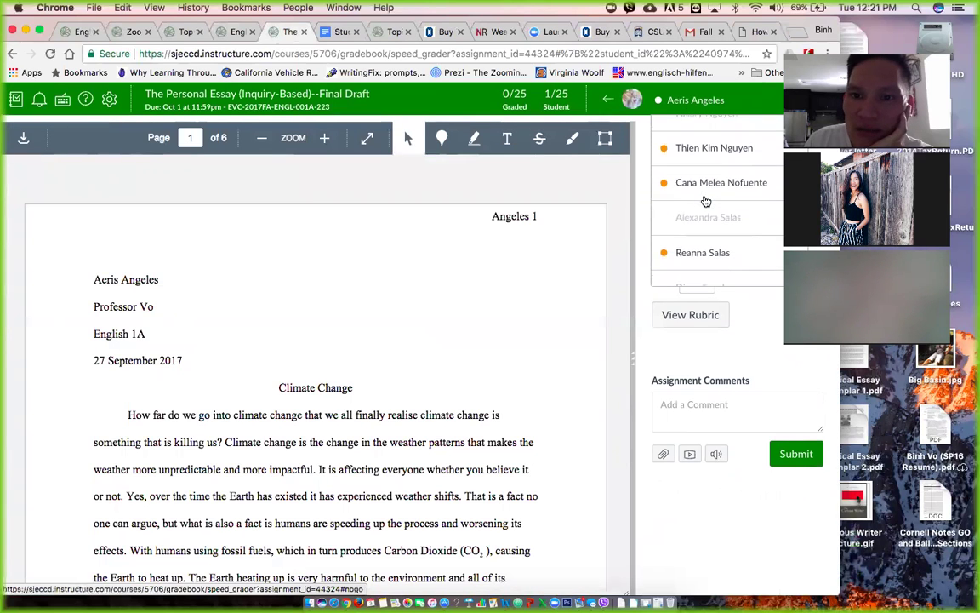
scroll(705, 201, "down", 3)
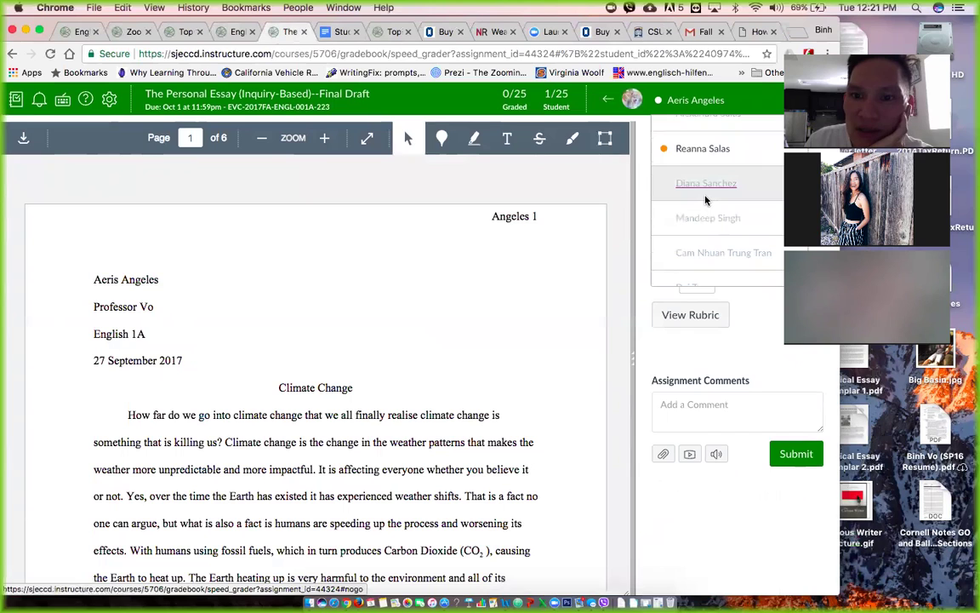
scroll(706, 201, "down", 3)
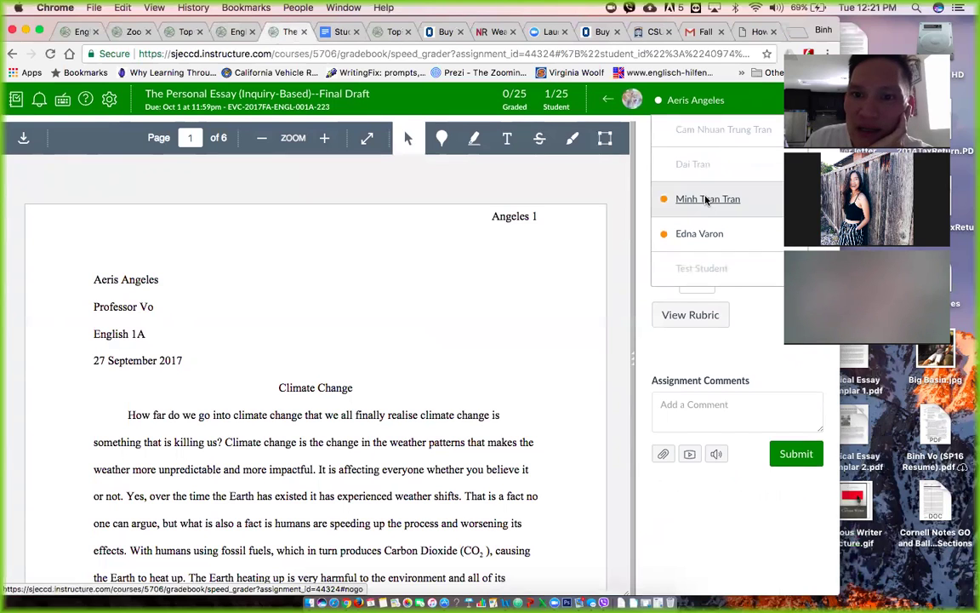
scroll(724, 255, "up", 1)
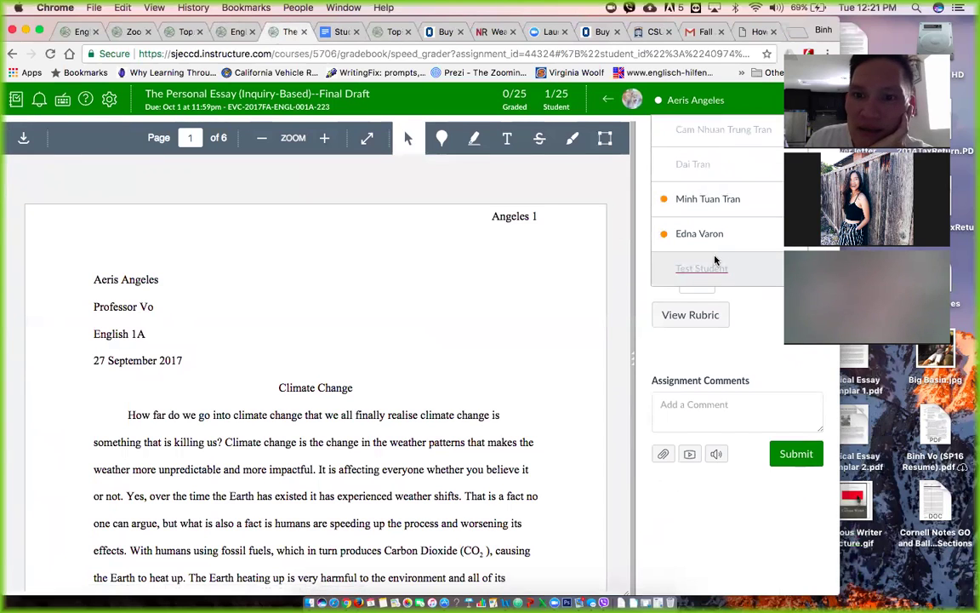
scroll(714, 261, "up", 5)
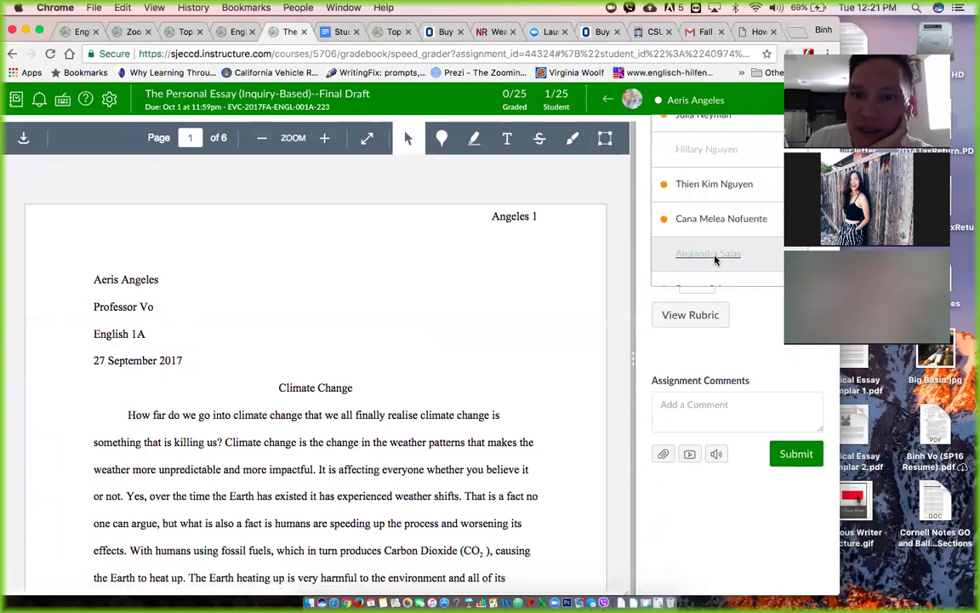
scroll(715, 260, "up", 10)
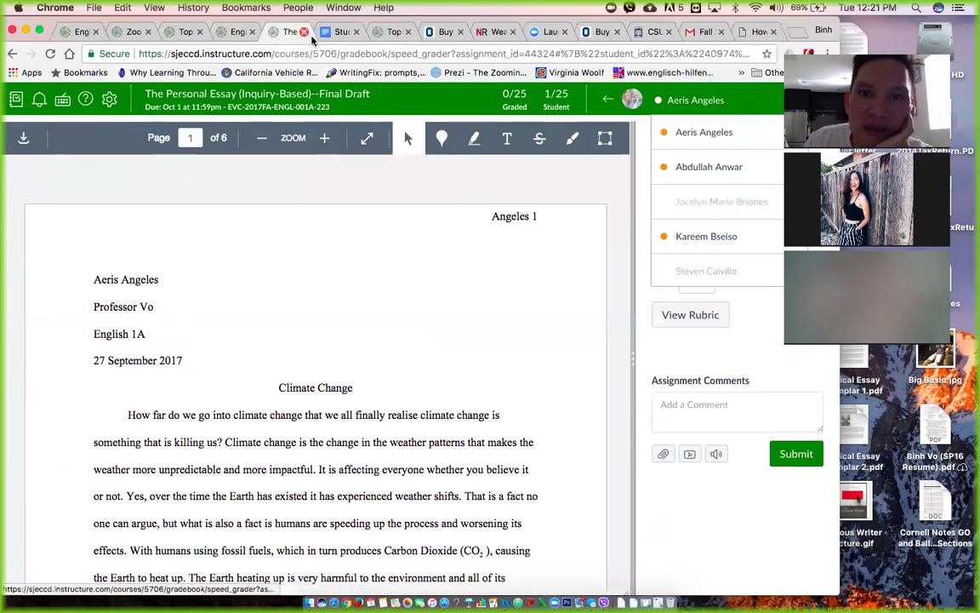
scroll(673, 176, "down", 4)
scroll(672, 177, "down", 5)
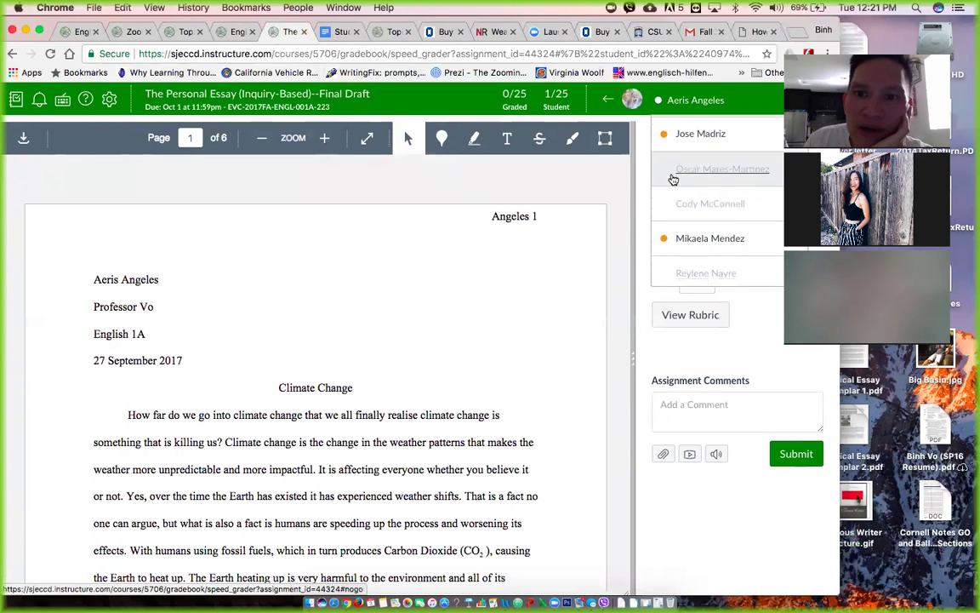
scroll(672, 179, "down", 4)
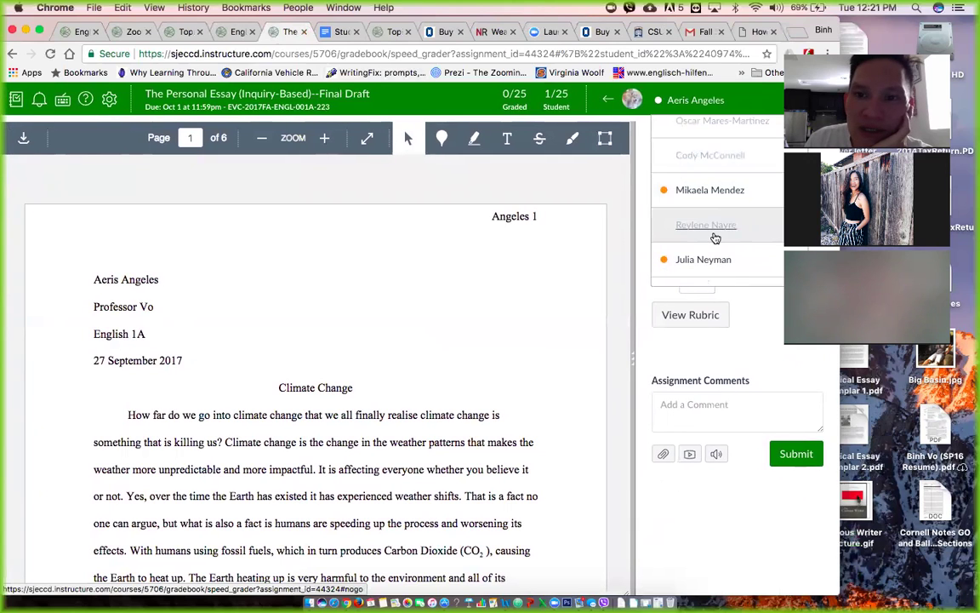
scroll(716, 238, "down", 4)
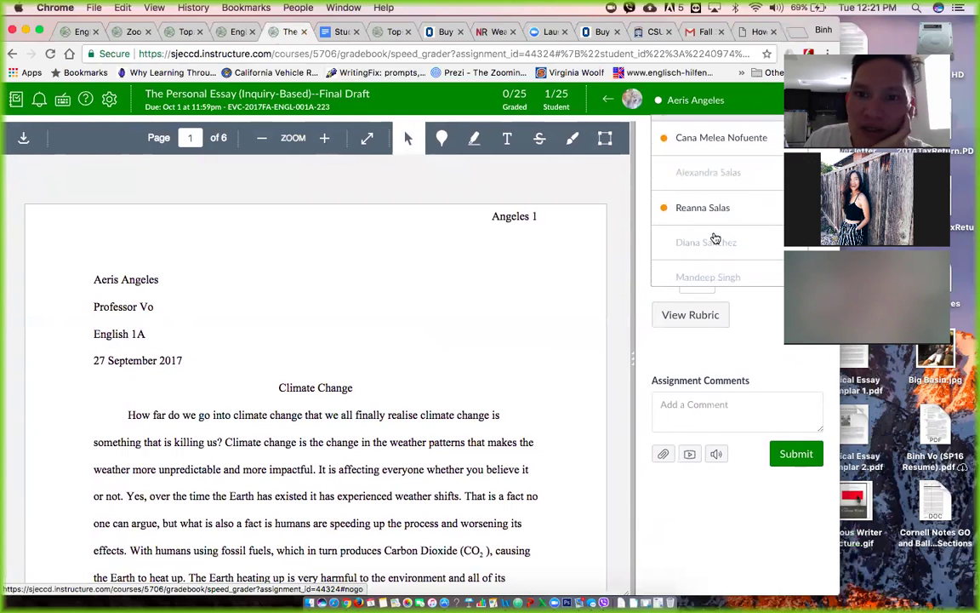
scroll(716, 239, "down", 2)
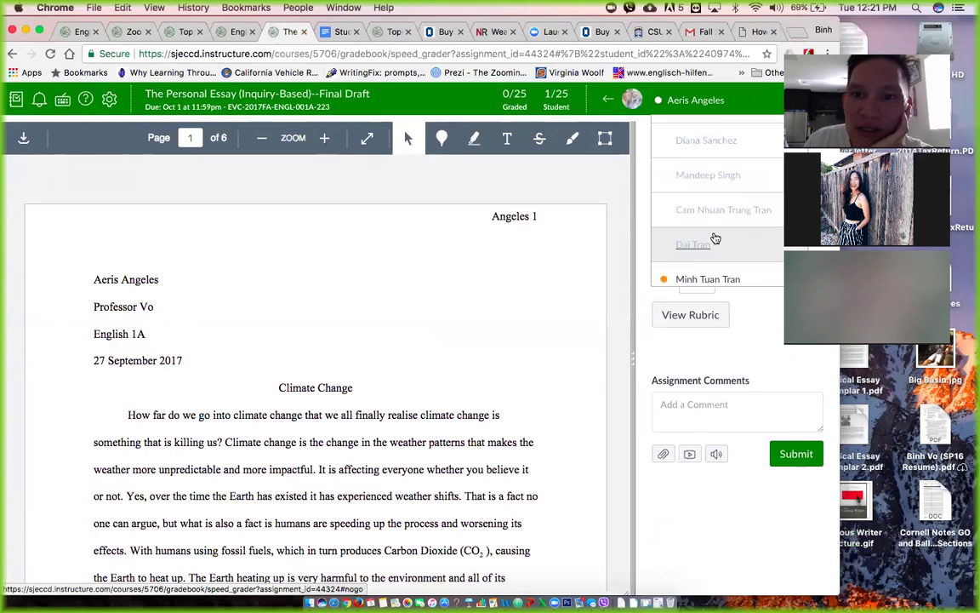
scroll(715, 239, "up", 2)
scroll(716, 239, "down", 3)
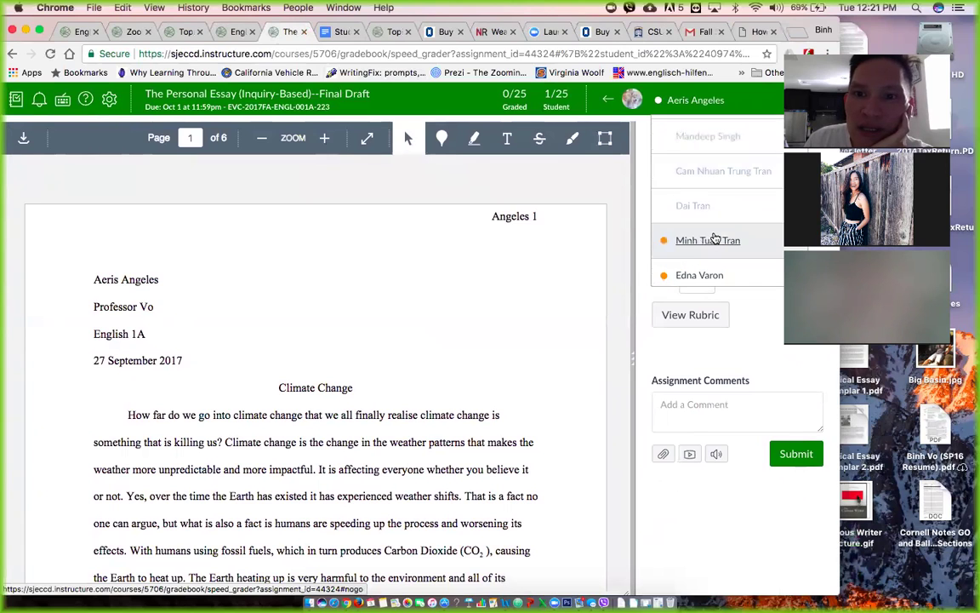
scroll(715, 238, "up", 4)
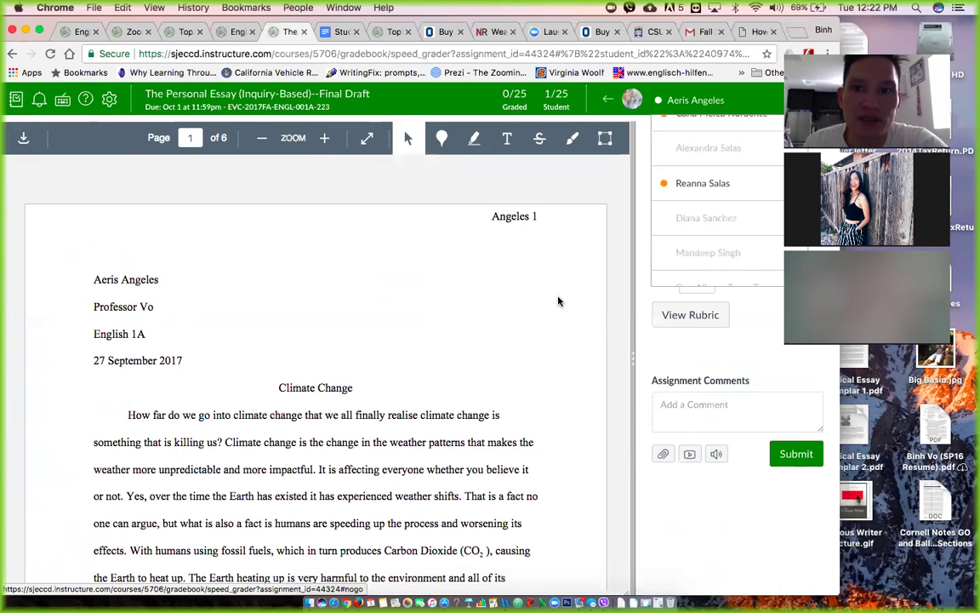
scroll(748, 229, "up", 4)
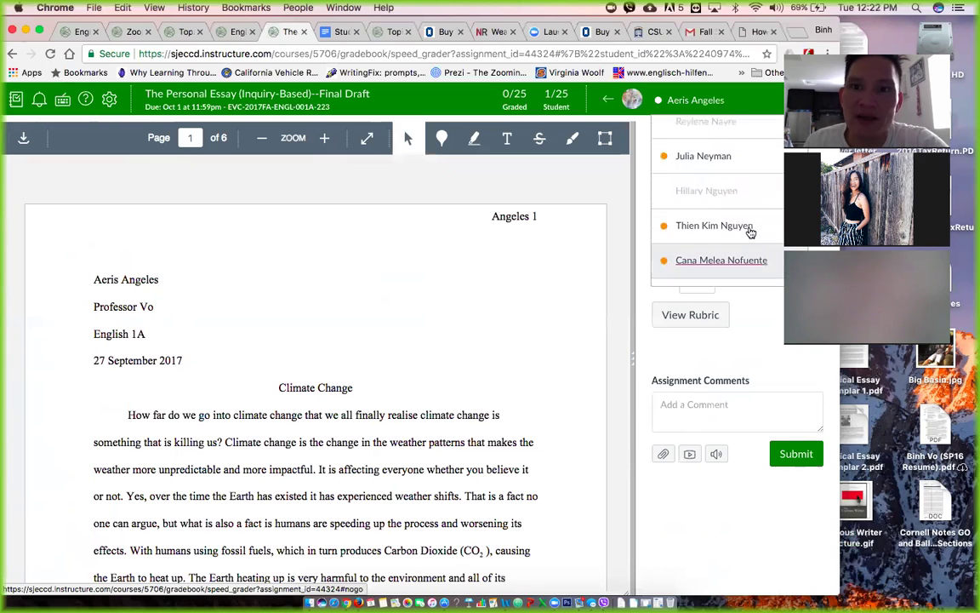
scroll(749, 228, "up", 8)
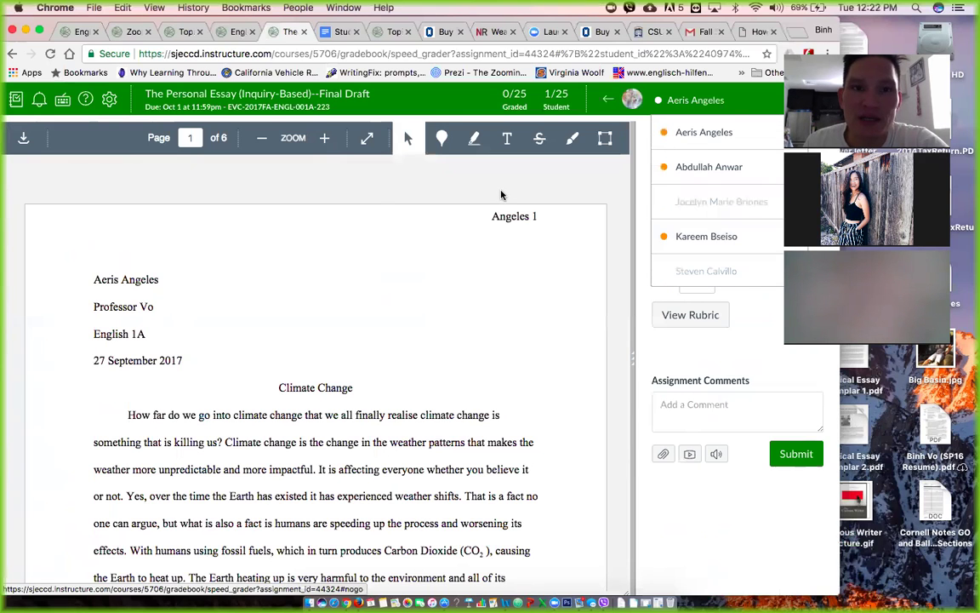
Step: Glance at the course home, return to SpeedGrader, and reopen the student list to choose another student
left_click(230, 31)
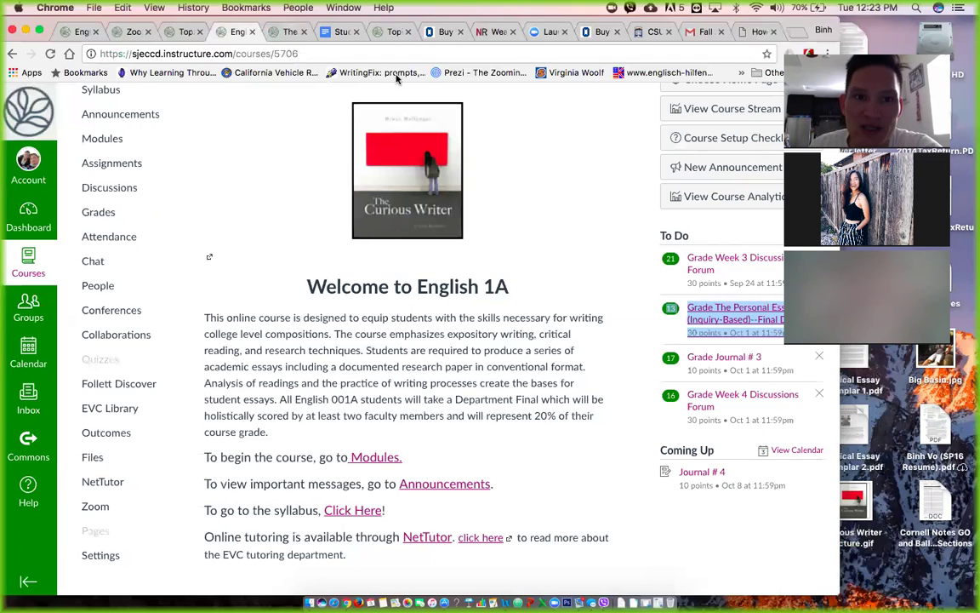
left_click(286, 32)
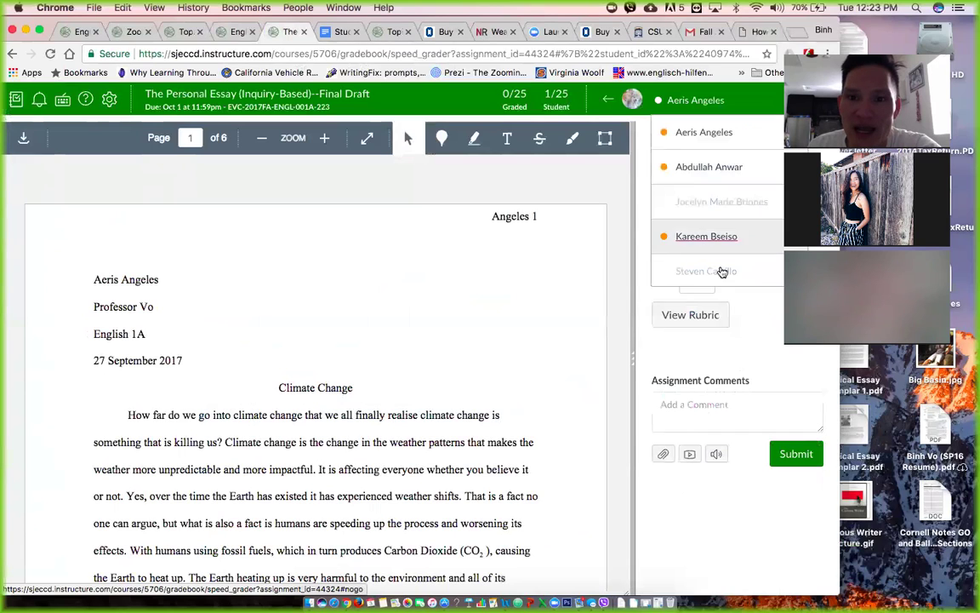
left_click(737, 319)
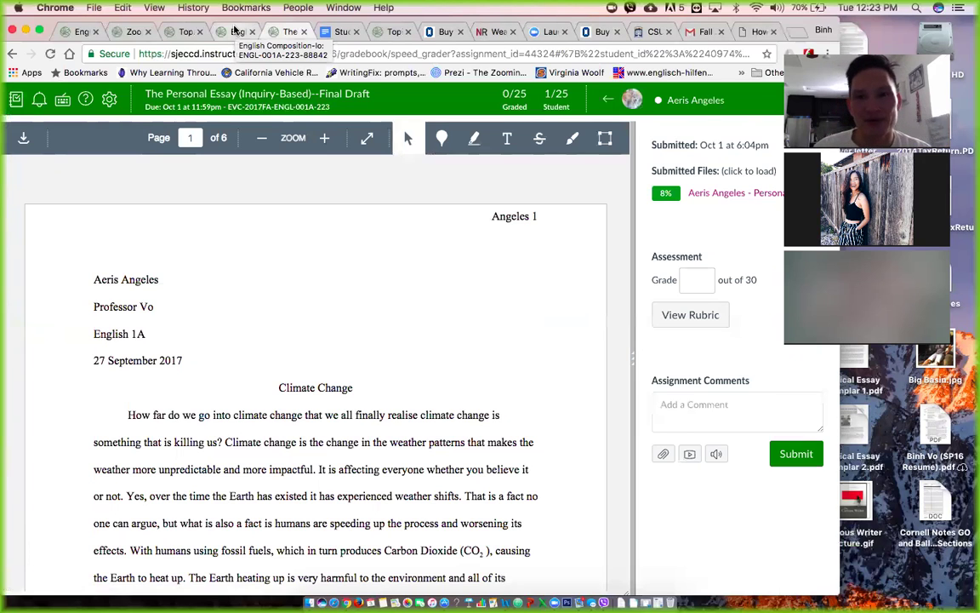
left_click(634, 99)
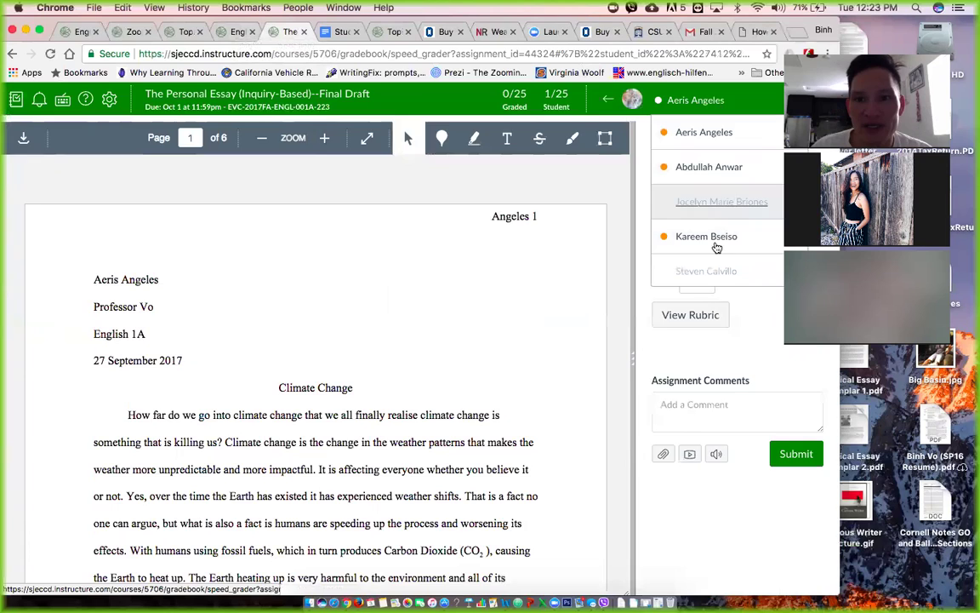
Step: Enter a 0 grade for the next student, clear it to leave it blank, then return to English 1A home
left_click(697, 219)
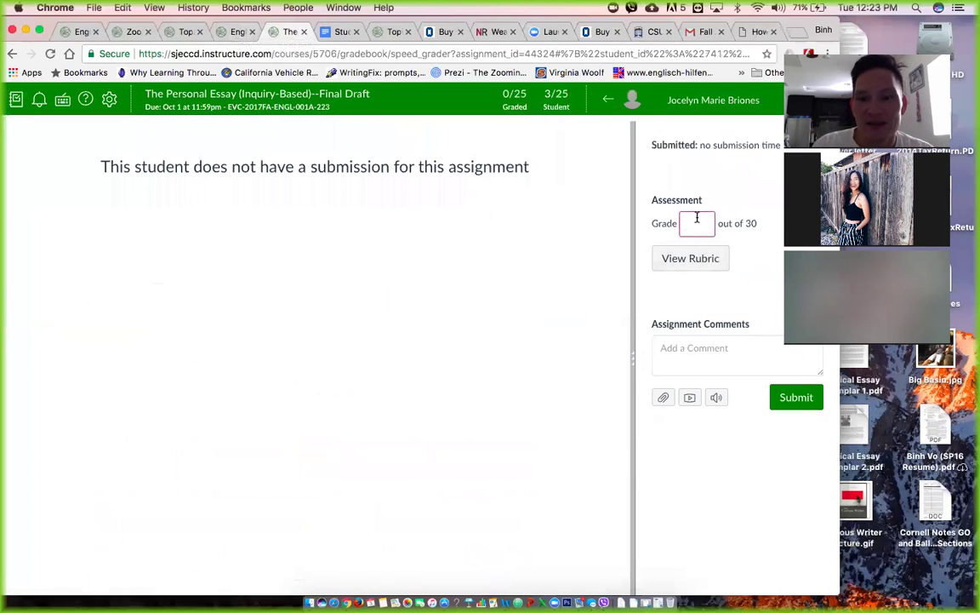
type("0")
left_click(722, 225)
left_click(696, 223)
key("BackSpace")
left_click(735, 204)
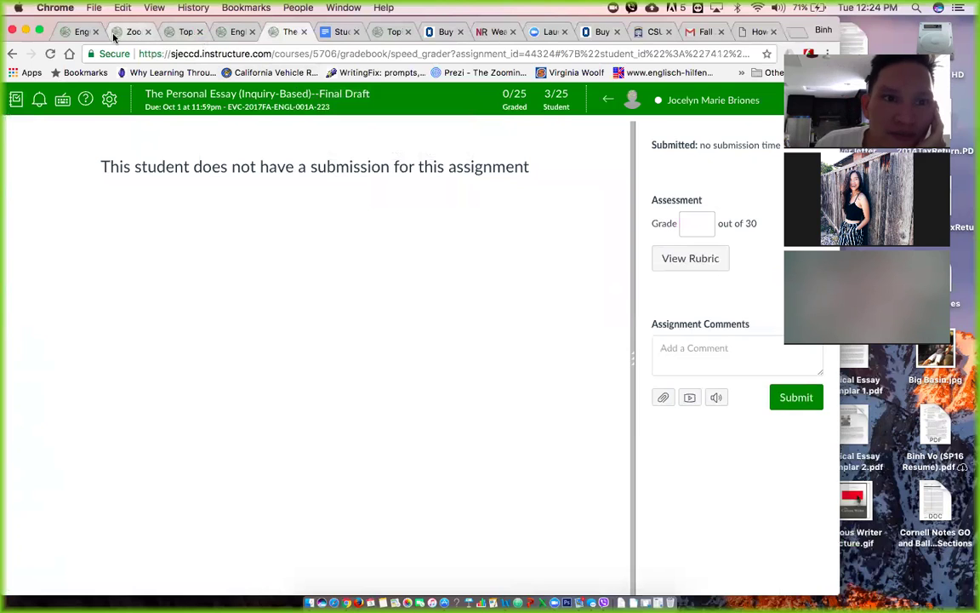
left_click(236, 33)
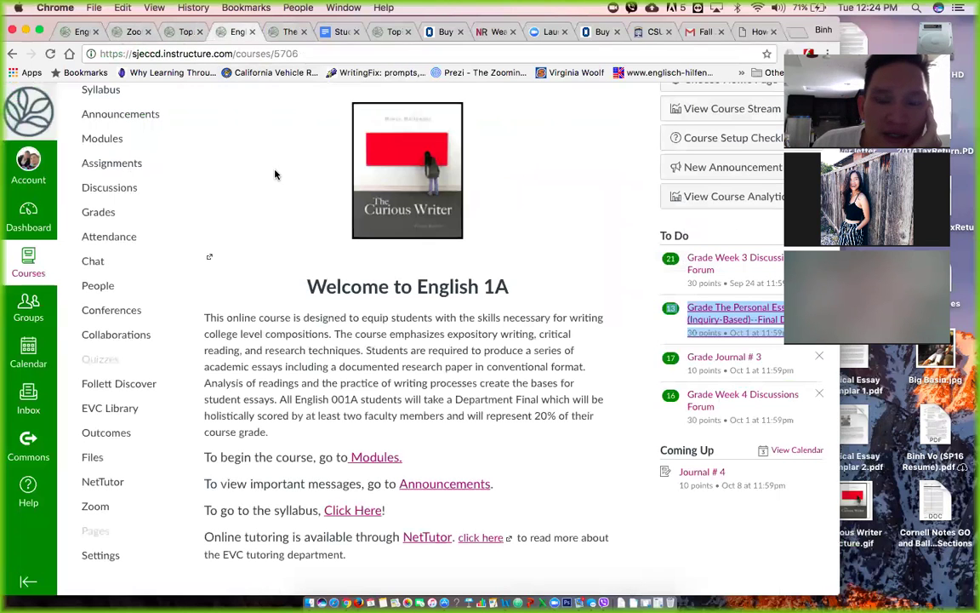
Step: Move through the grading and English 1A home tabs, ending on the Week 4 Discussions Forum in Student View
left_click(181, 32)
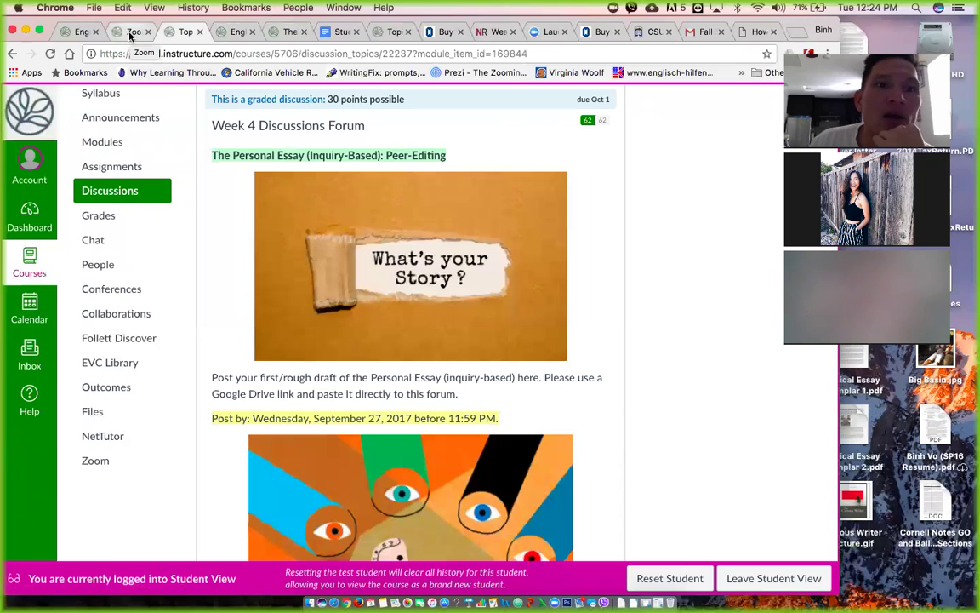
left_click(279, 33)
left_click(235, 33)
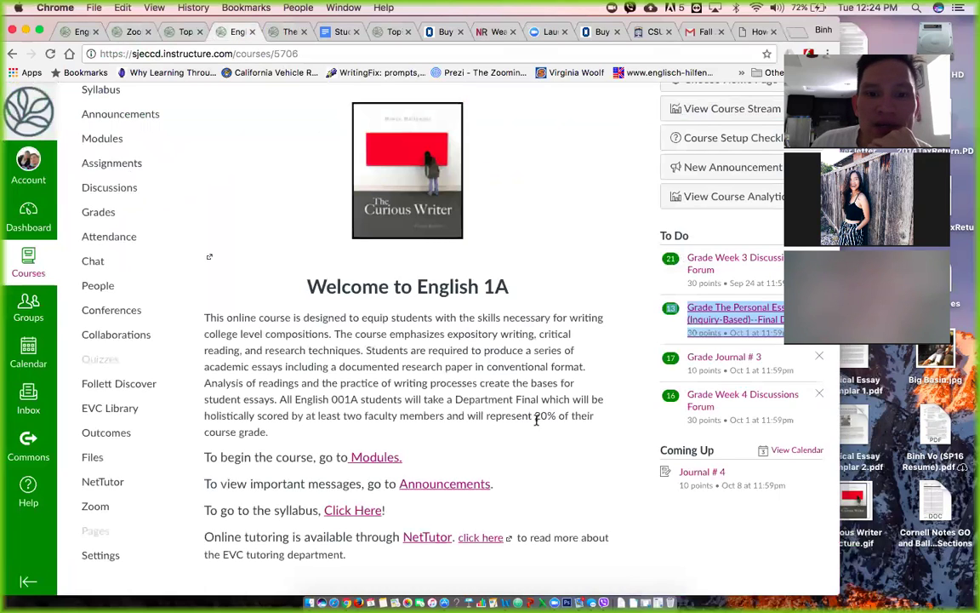
scroll(536, 419, "down", 1)
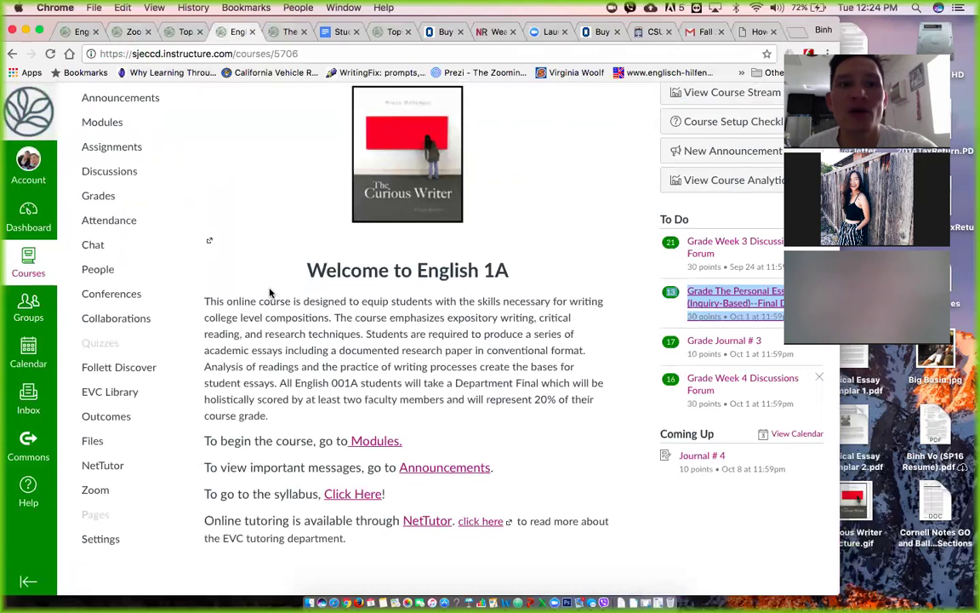
left_click(174, 31)
Step: Highlight the sentence about interviewing a registered nurse at an abortion clinic
scroll(358, 294, "down", 20)
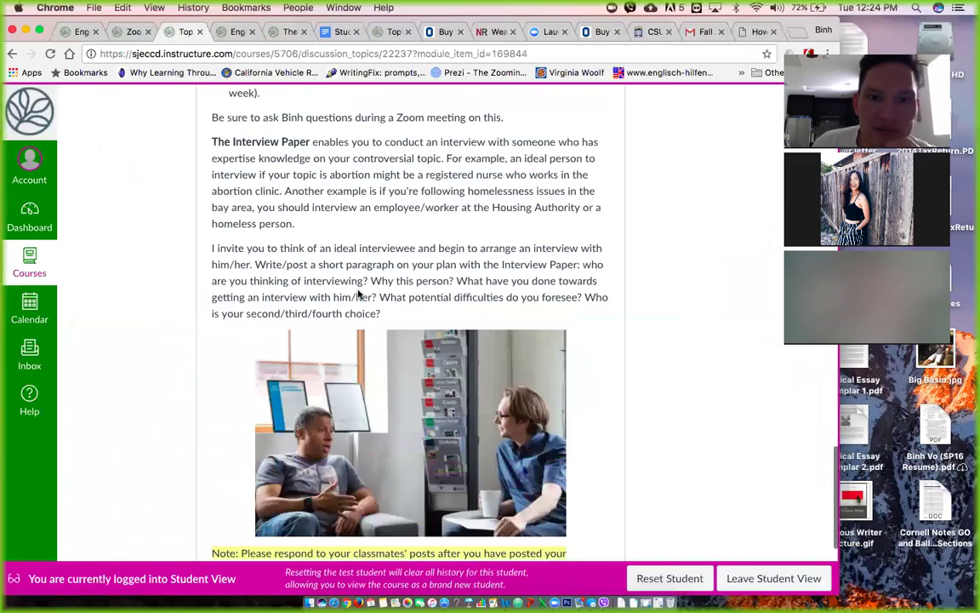
scroll(358, 293, "up", 6)
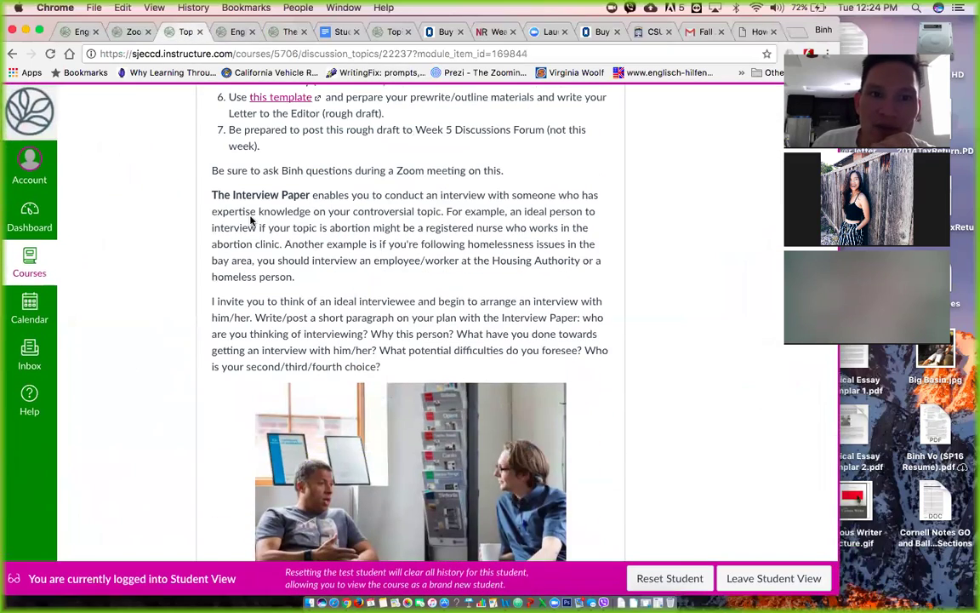
left_click_drag(248, 228, 435, 241)
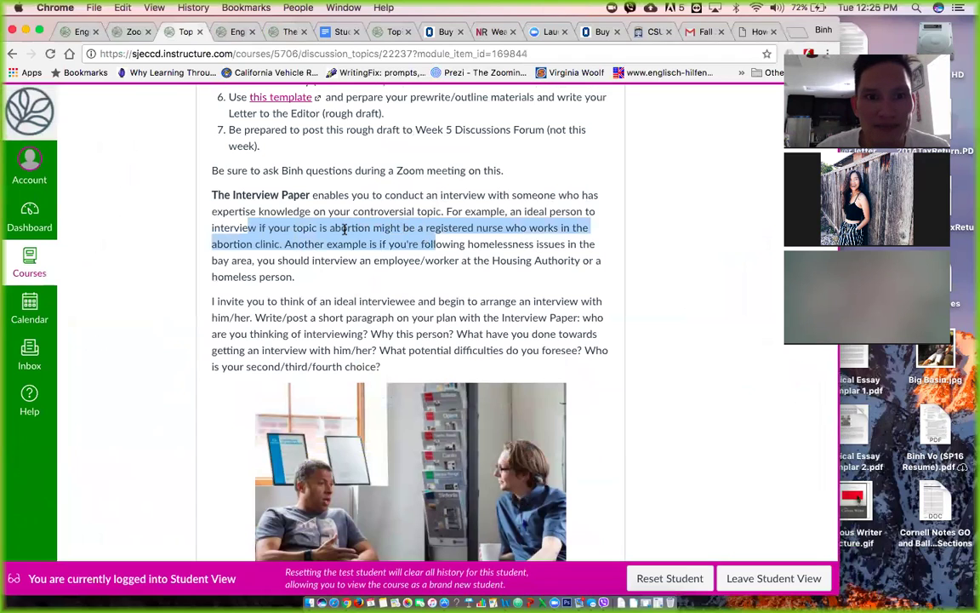
scroll(345, 230, "down", 3)
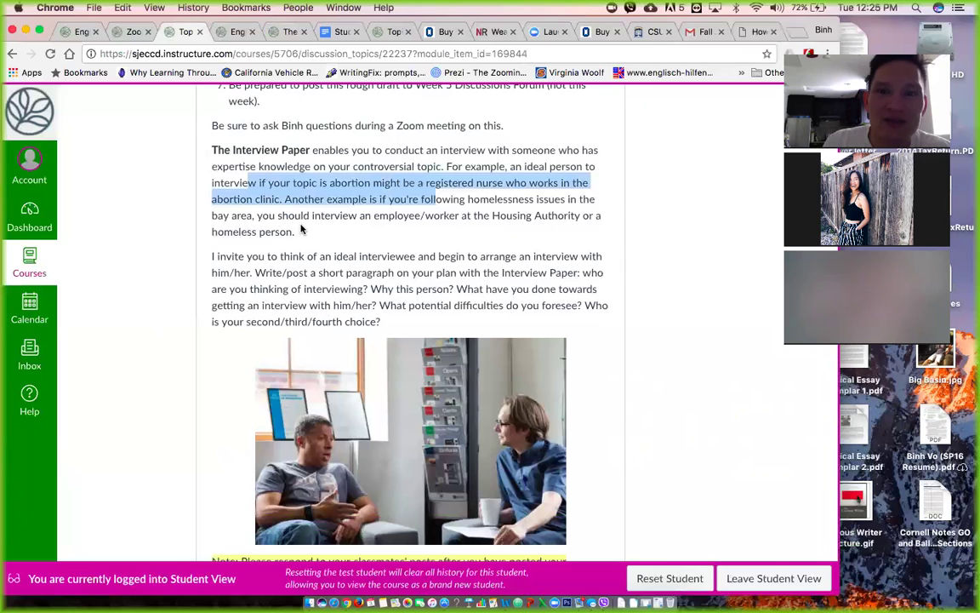
scroll(301, 228, "up", 1)
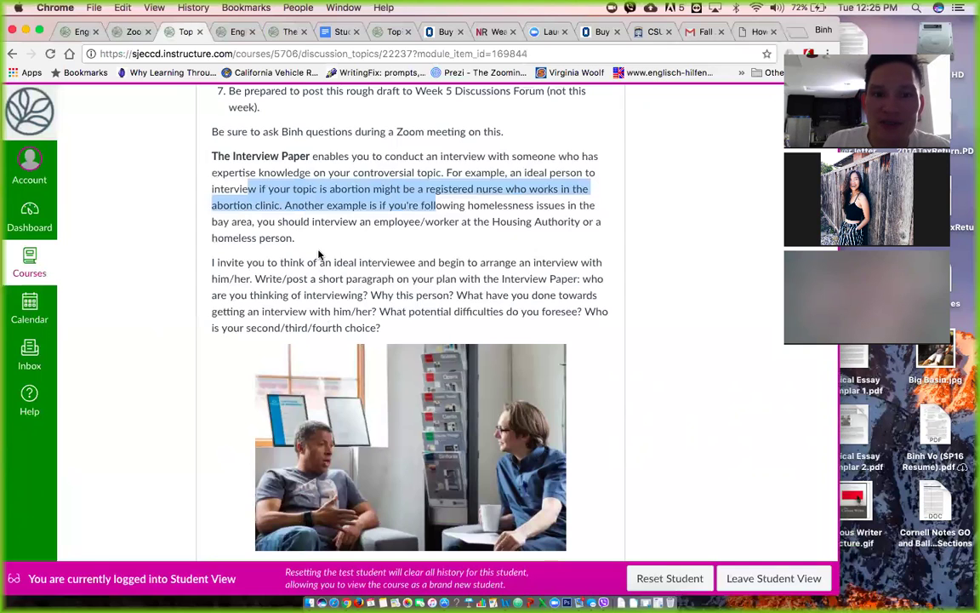
scroll(319, 253, "down", 3)
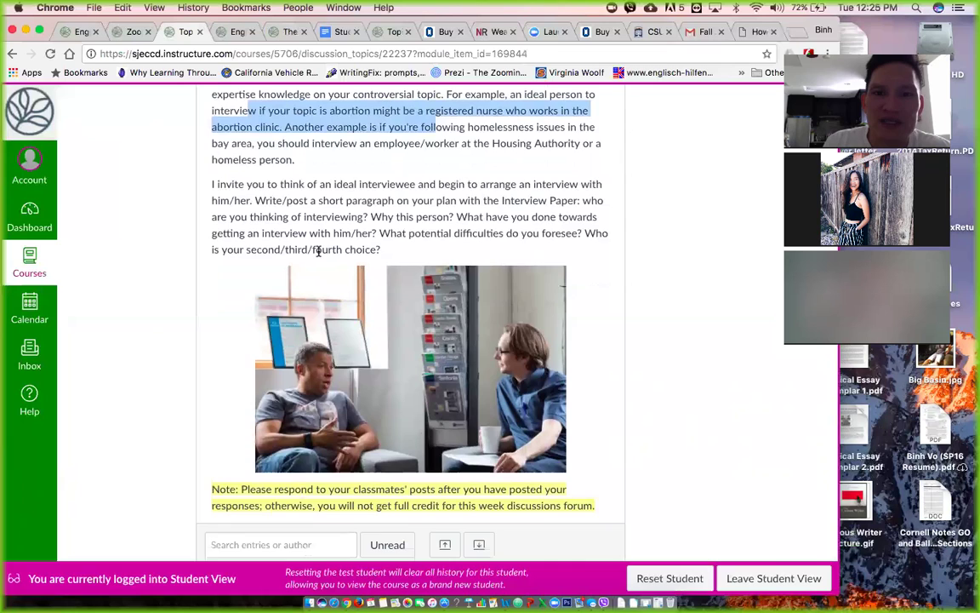
Step: Scroll the Interview Paper prompt down to the Reply box and the full-credit note about replying to classmates
scroll(319, 252, "up", 2)
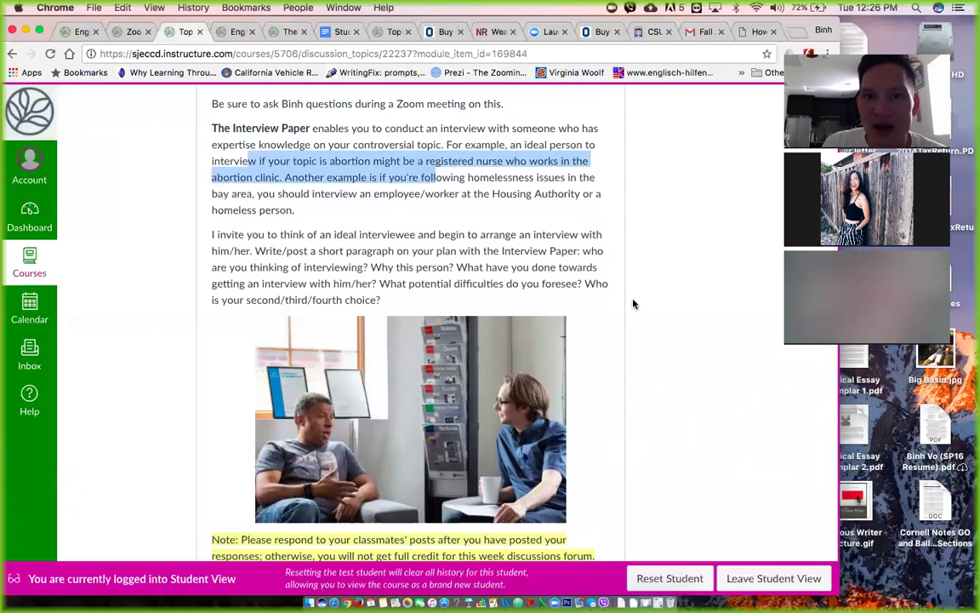
scroll(633, 303, "down", 1)
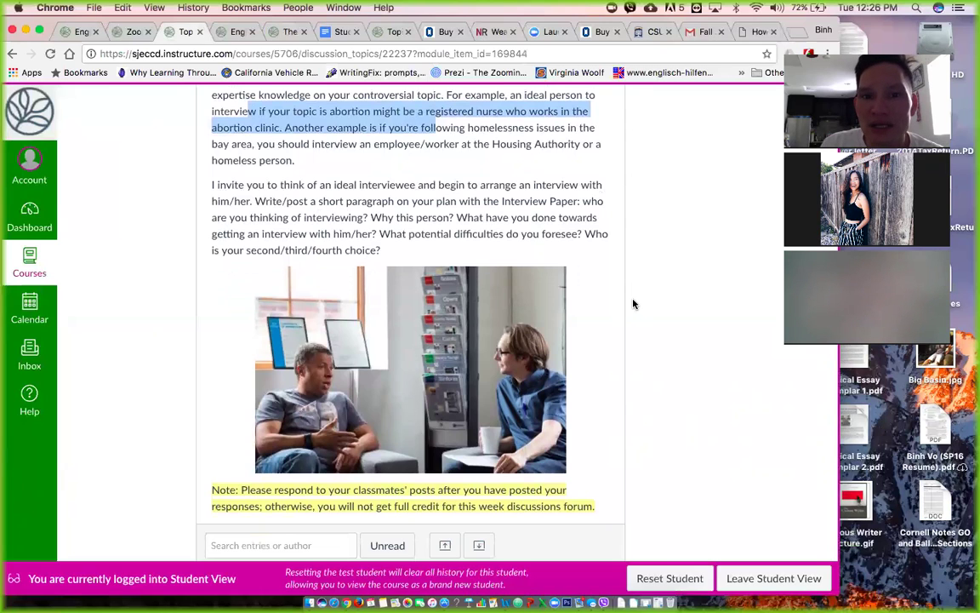
scroll(633, 303, "up", 1)
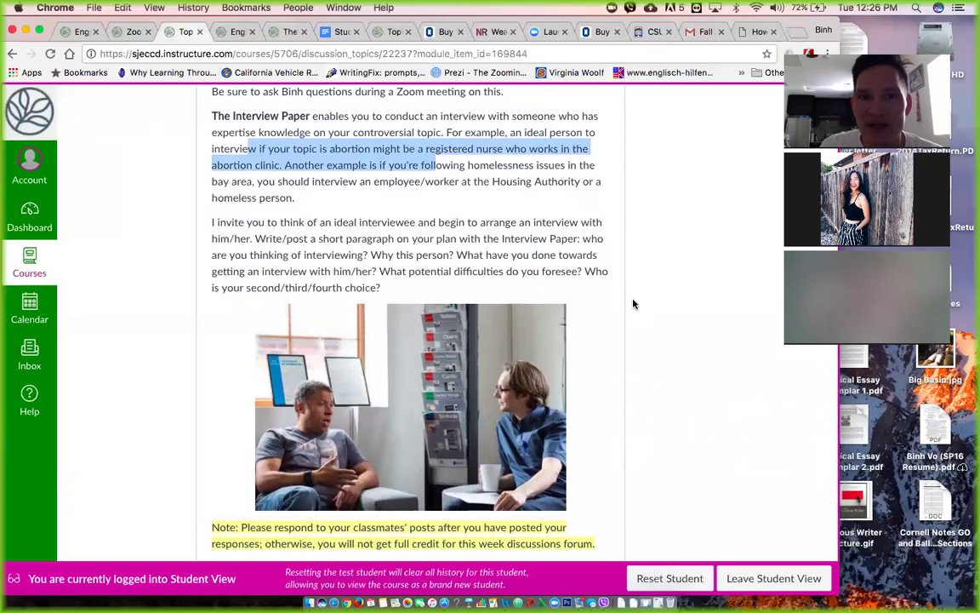
scroll(634, 304, "up", 2)
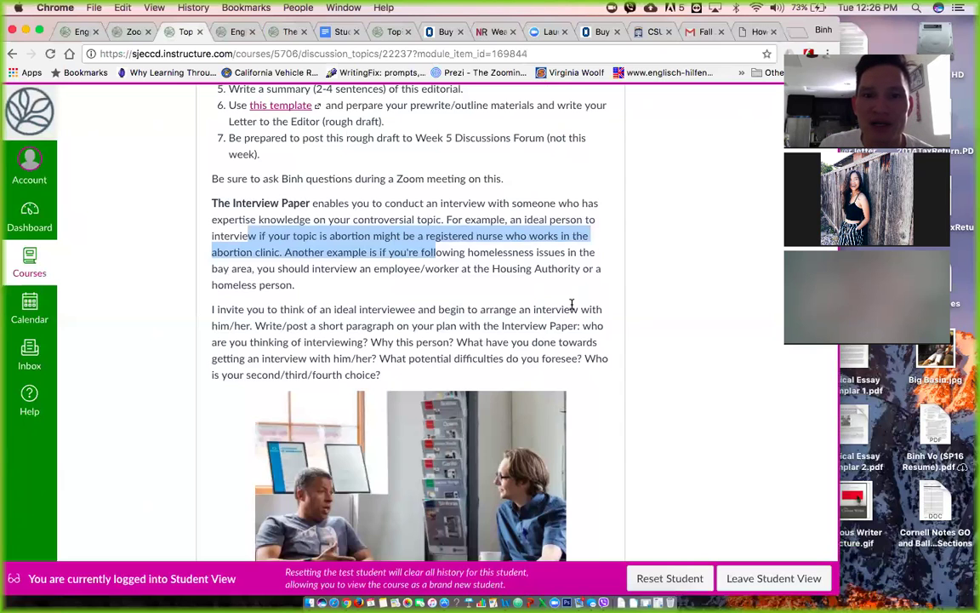
scroll(572, 303, "down", 2)
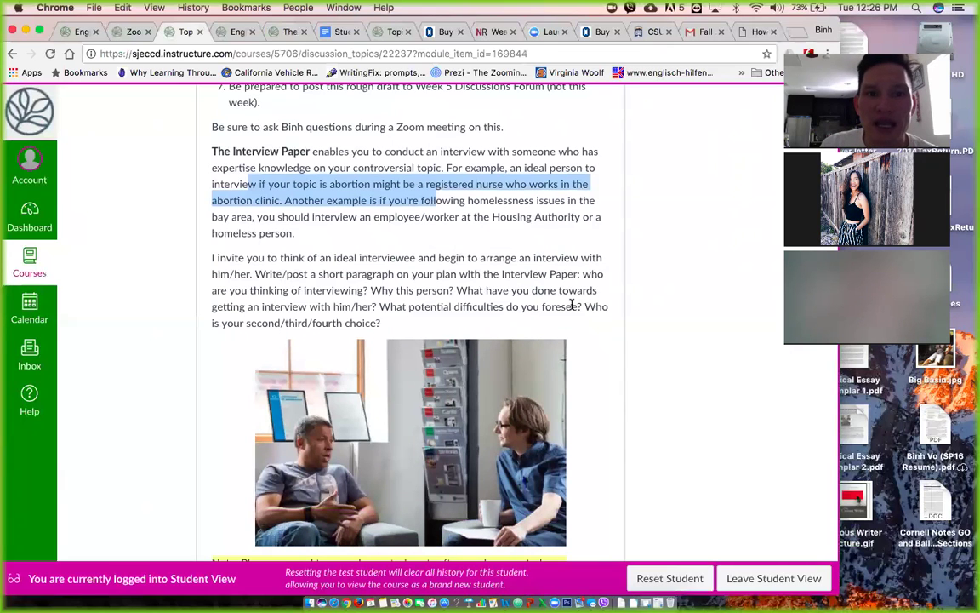
scroll(572, 305, "down", 5)
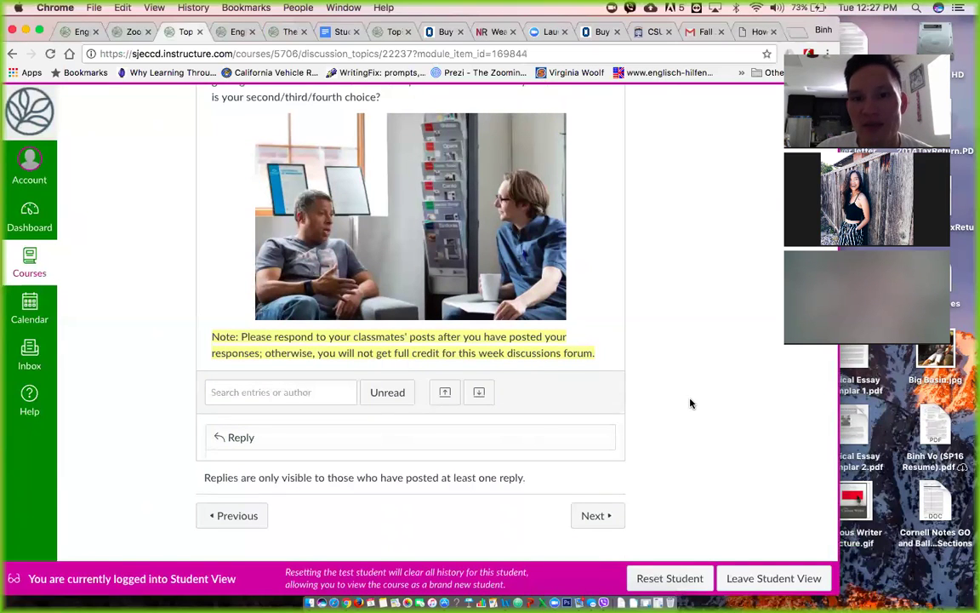
scroll(691, 404, "up", 2)
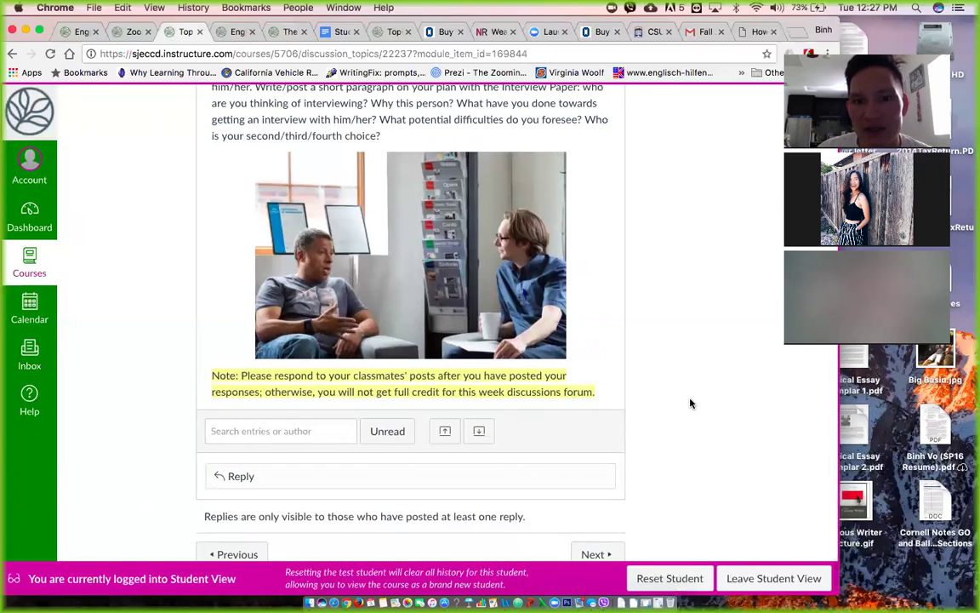
scroll(691, 403, "up", 1)
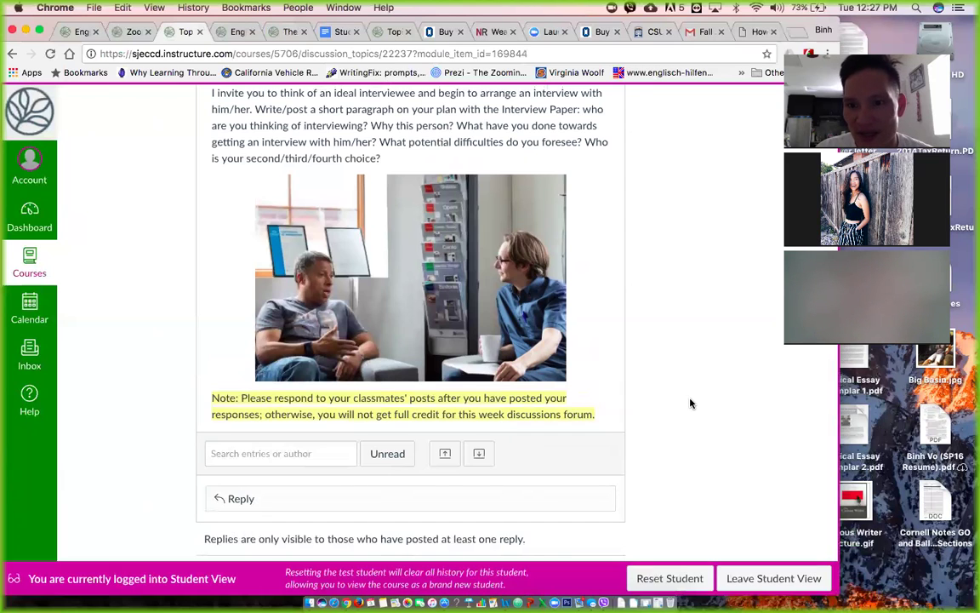
scroll(690, 404, "down", 1)
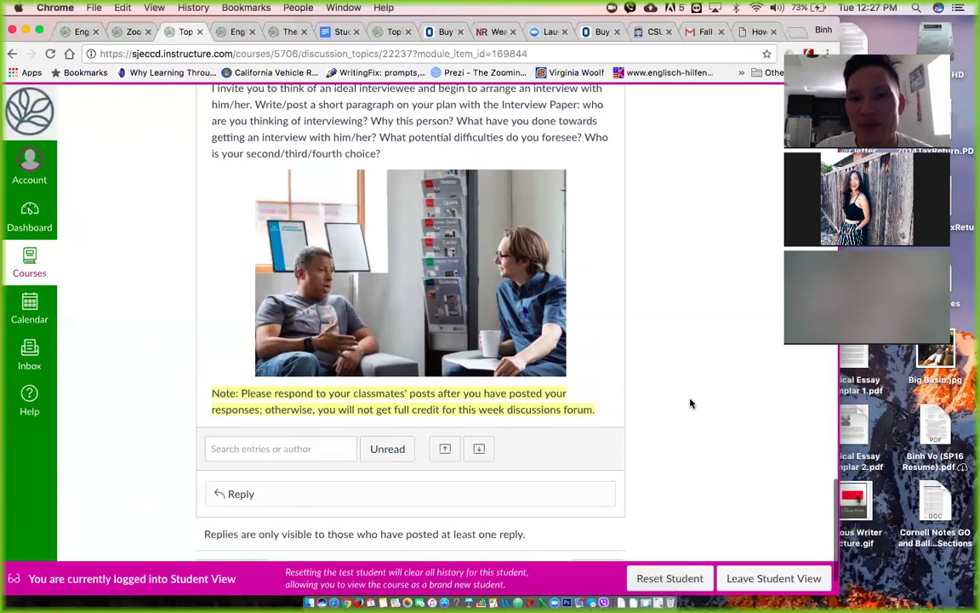
scroll(690, 403, "down", 1)
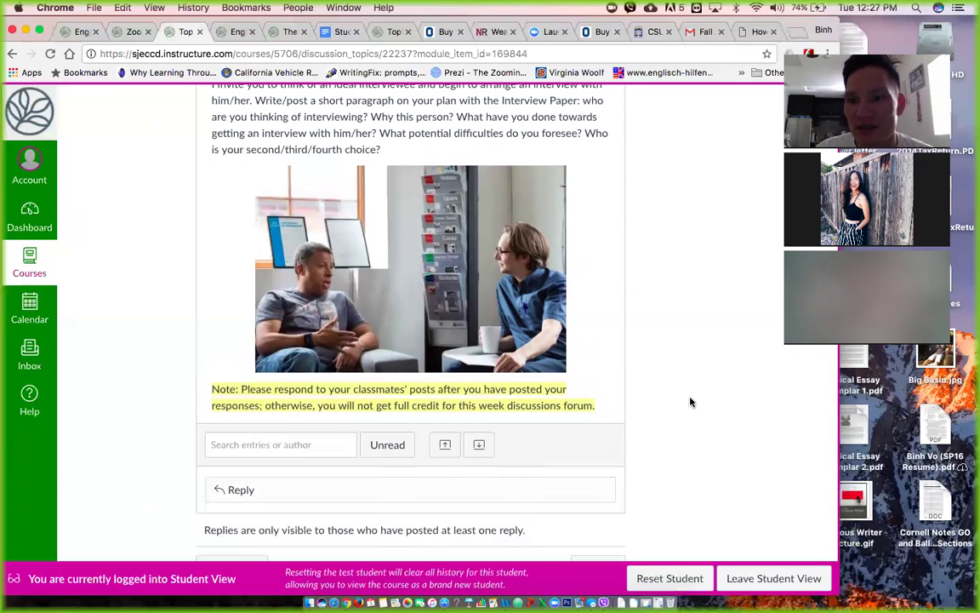
Step: Glance at the Gmail forum digest email, then go back to the Week 4 discussion tab
left_click(696, 34)
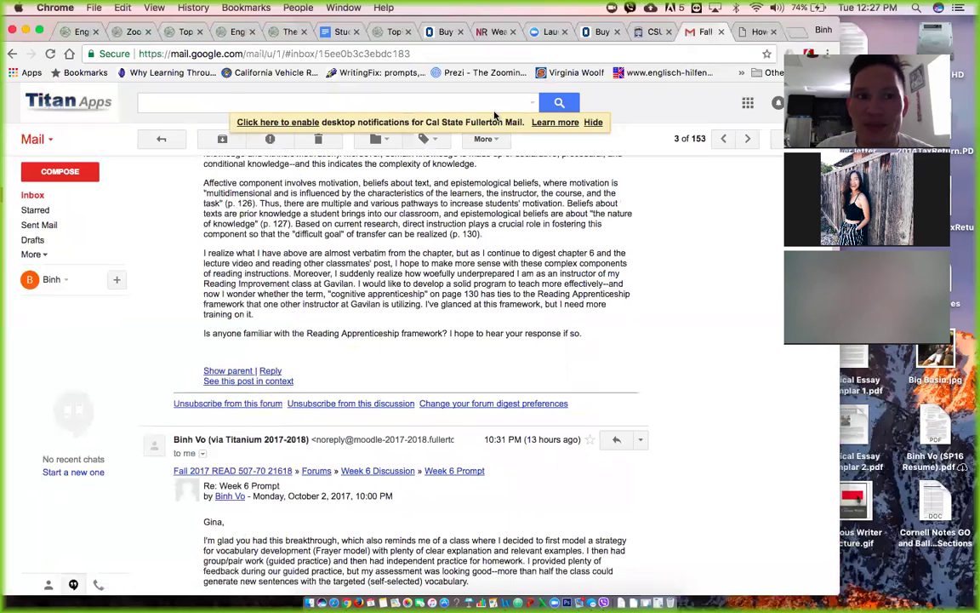
left_click(181, 33)
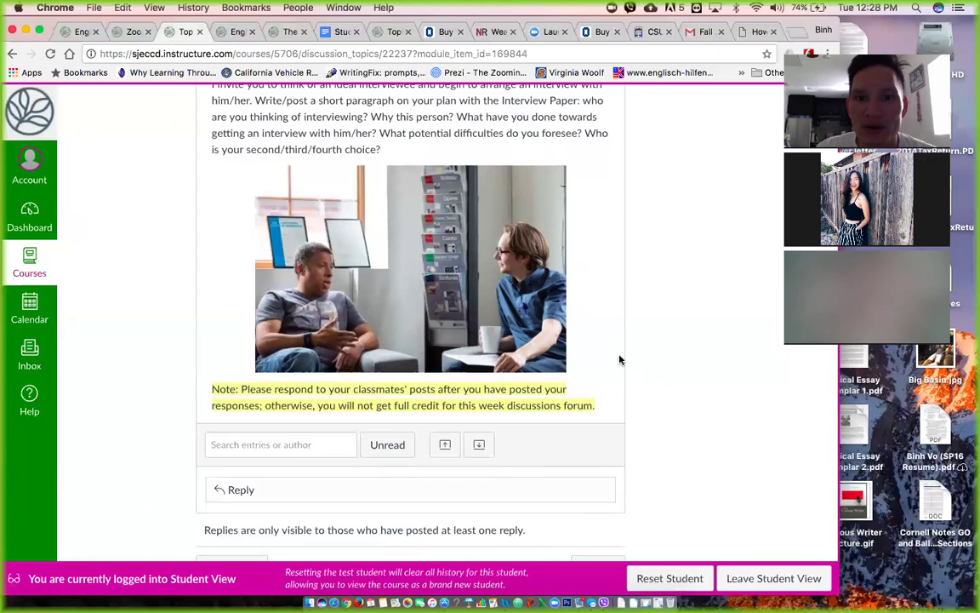
Step: Scroll back up the Week 4 forum to the Letter to the Editor instructions
scroll(619, 360, "up", 1)
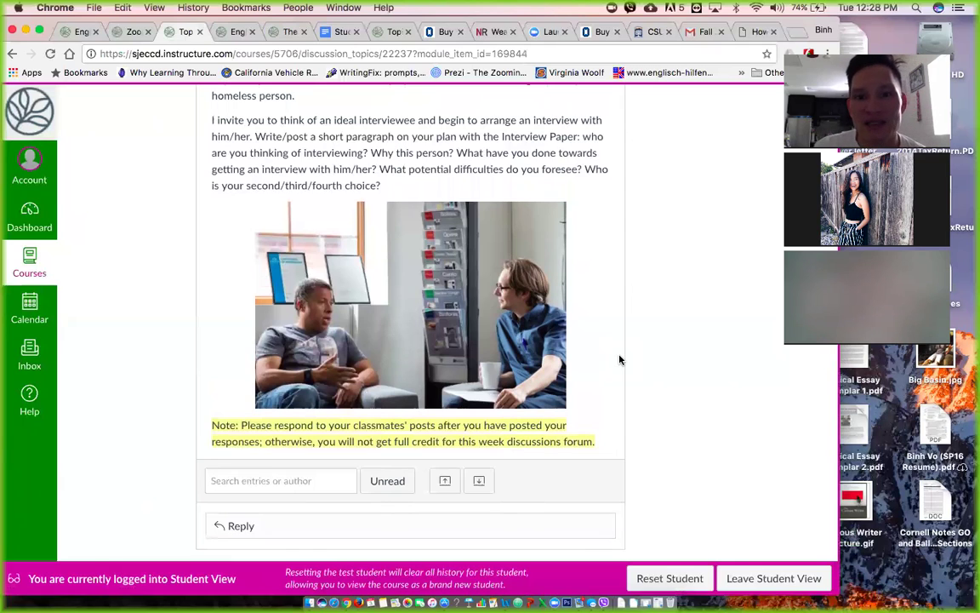
scroll(619, 360, "down", 1)
scroll(620, 360, "down", 1)
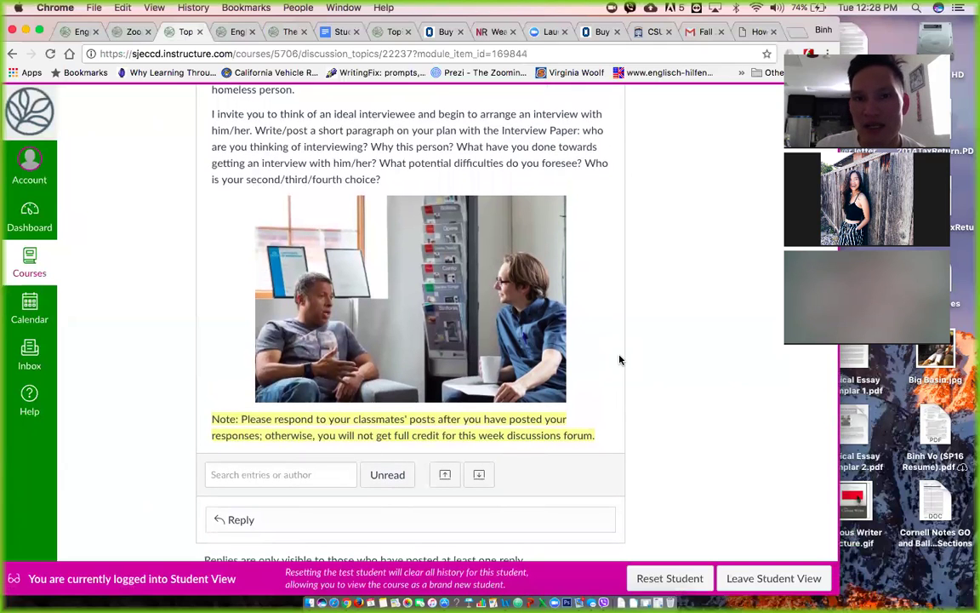
scroll(619, 360, "down", 2)
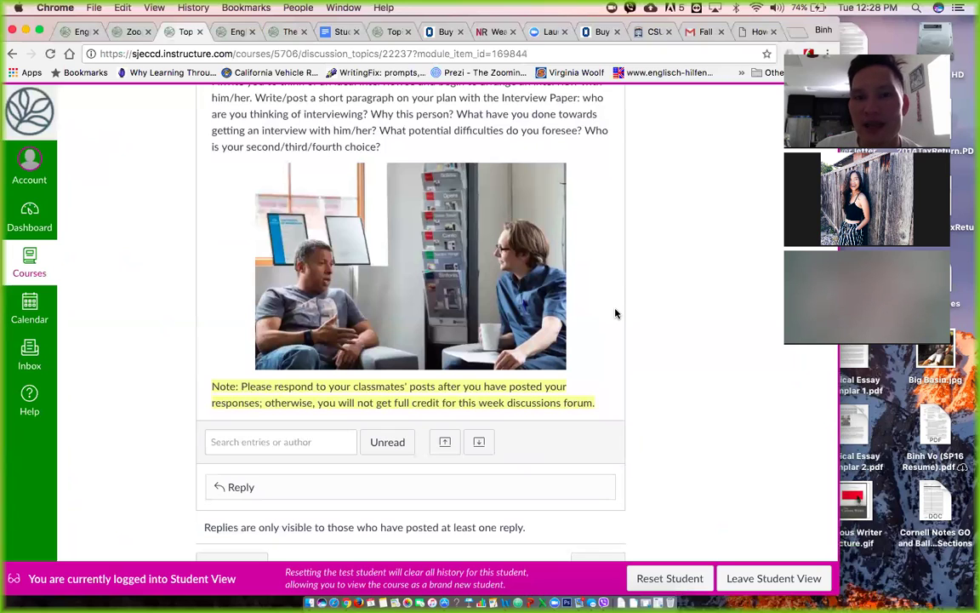
scroll(144, 259, "up", 10)
Step: Scroll to the forum's top, showing the 30-point graded discussion and Personal Essay peer-editing heading
scroll(144, 259, "up", 10)
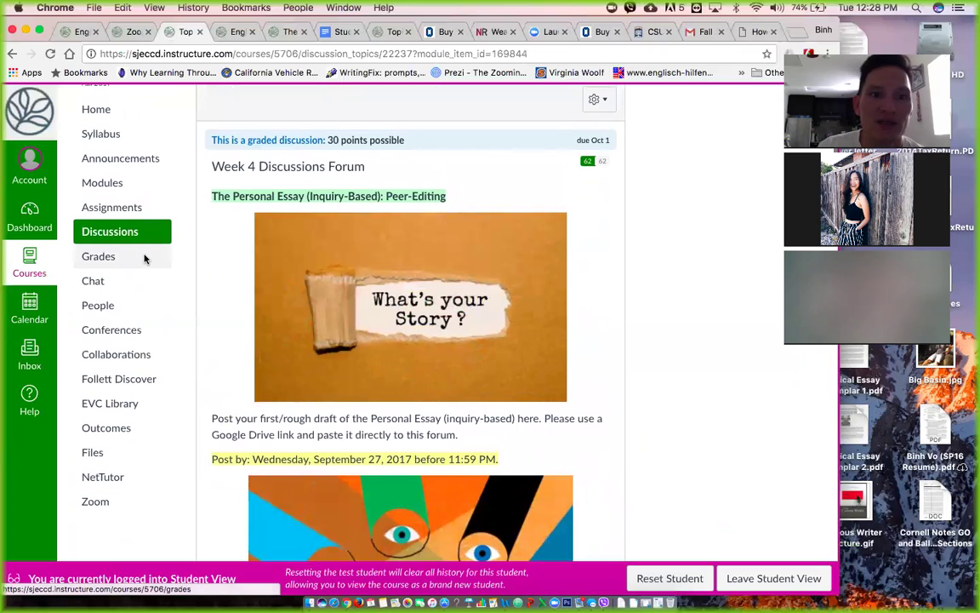